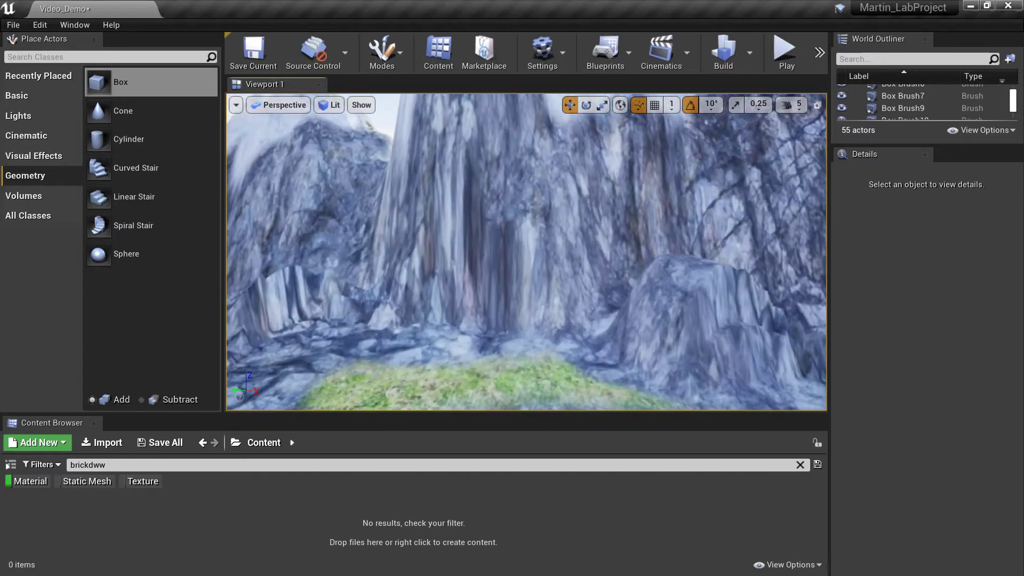
Step: Switch to Landscape mode and activate the Visibility tool among the sculpting tools
key("s")
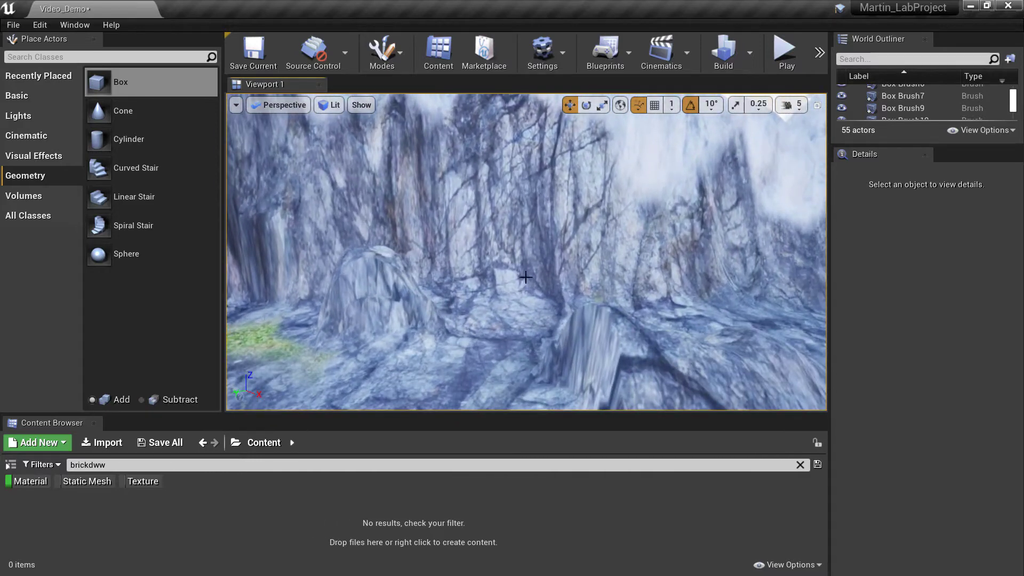
key("s")
right_click_drag(473, 290, 473, 290)
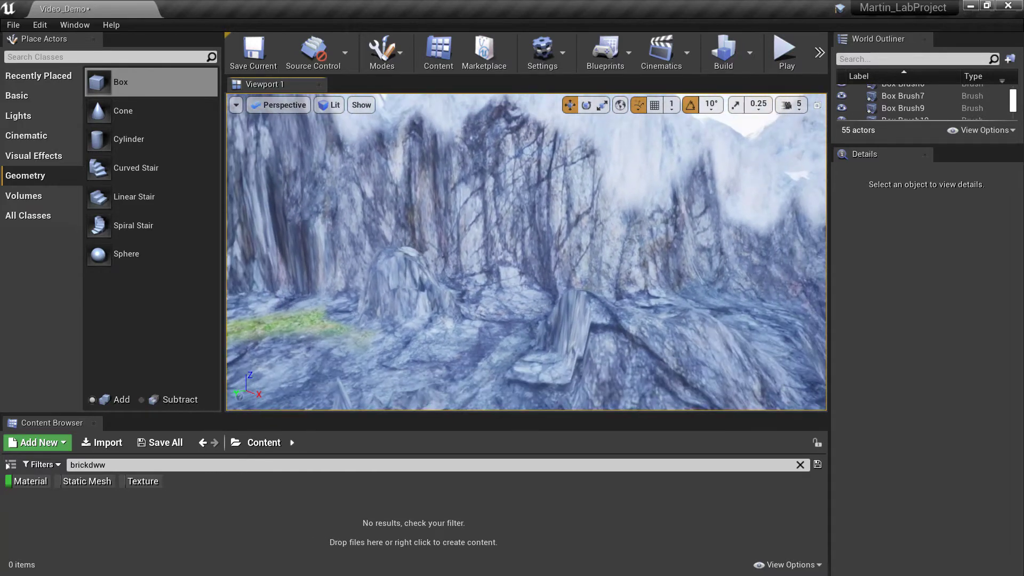
left_click(401, 46)
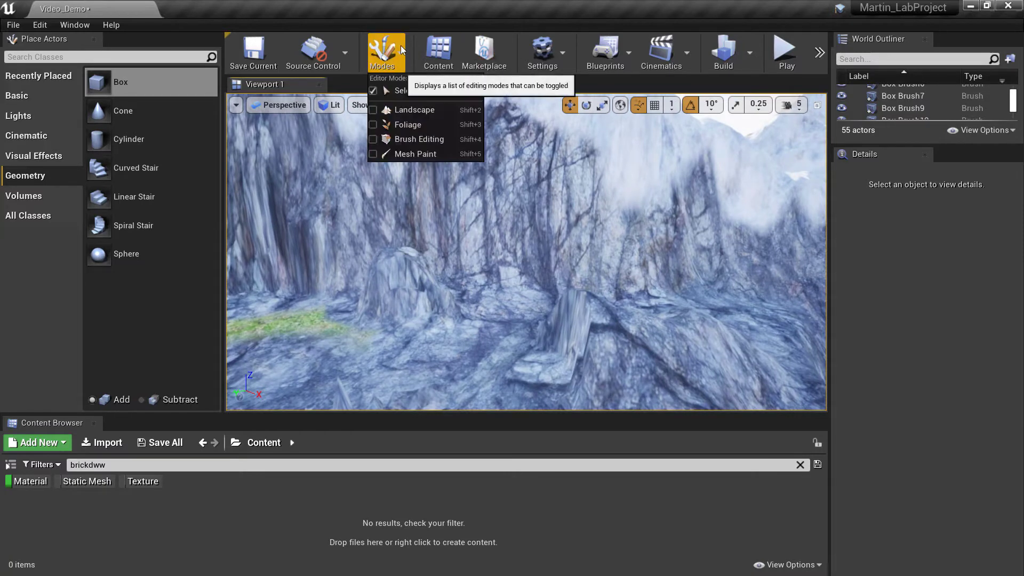
left_click(385, 109)
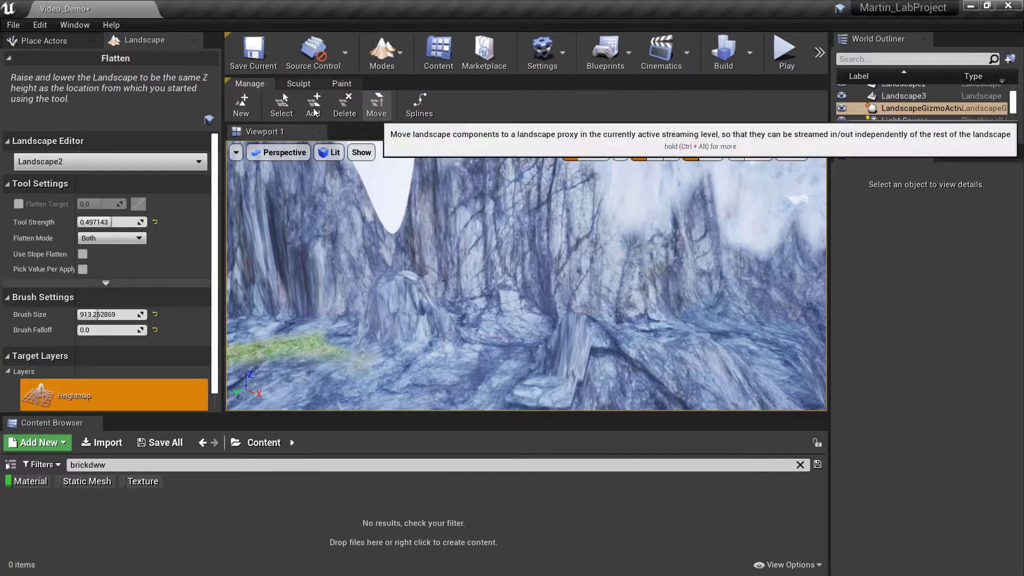
left_click(300, 83)
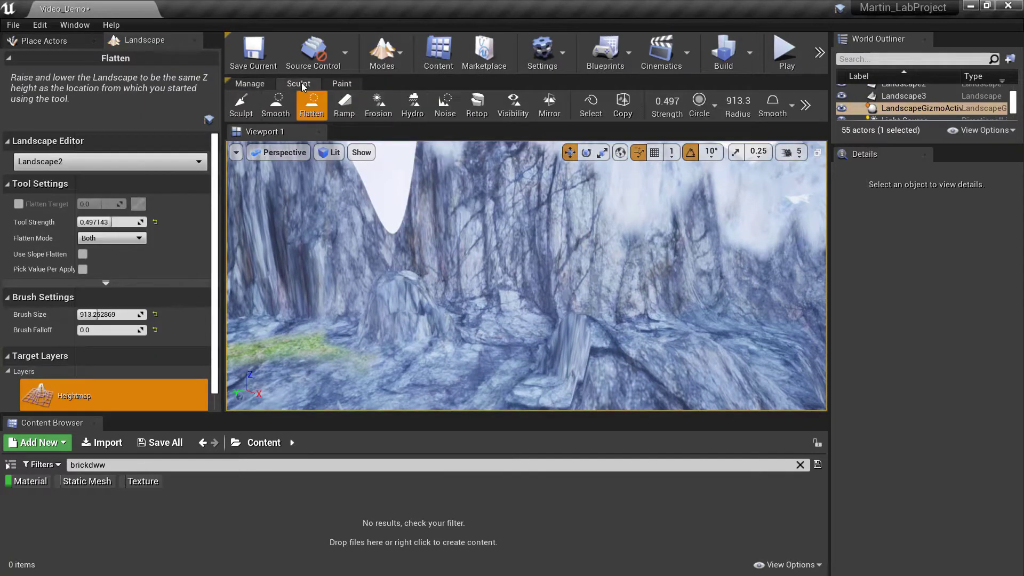
left_click(511, 113)
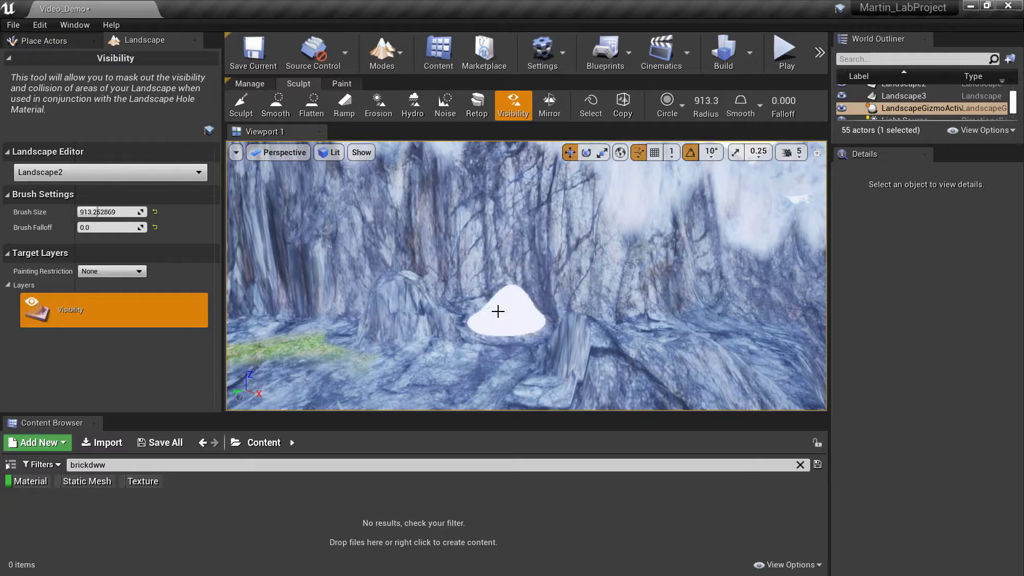
Step: Mask out a tall cave-entrance hole at the foot of the cliff wall and undo the surplus stroke
left_click_drag(499, 309, 516, 311)
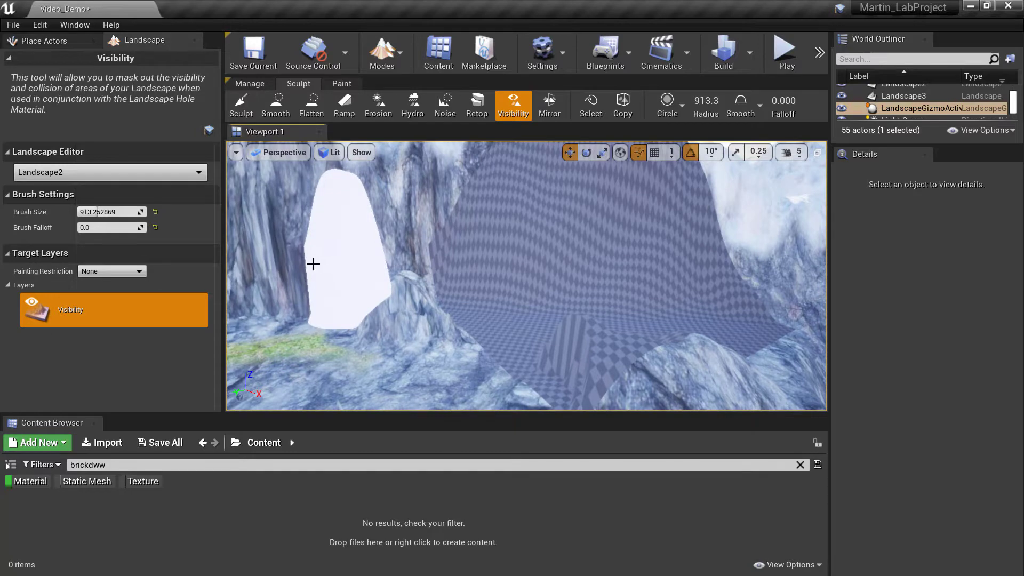
key("ctrl+z")
right_click(366, 266)
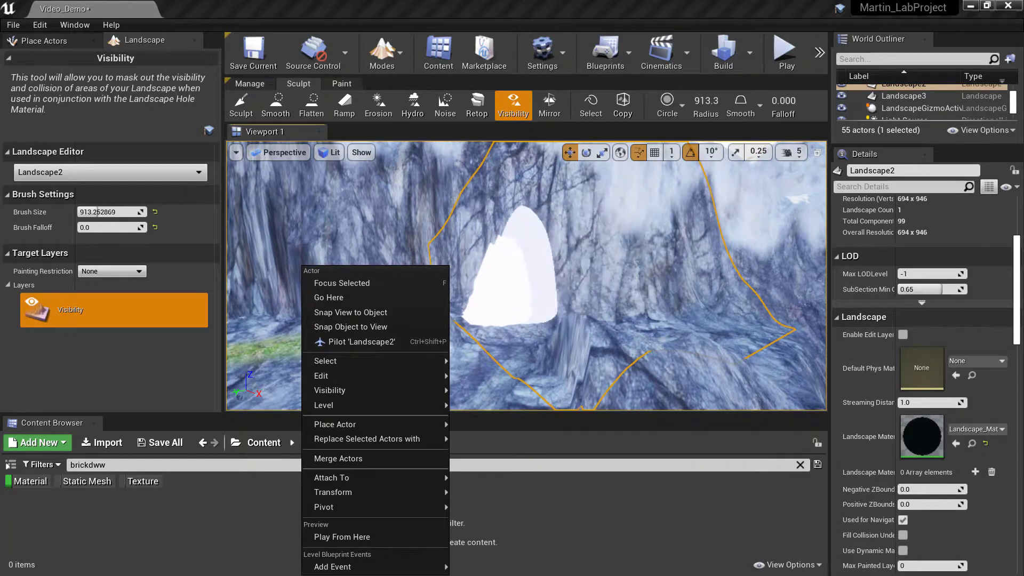
right_click_drag(509, 270, 473, 270)
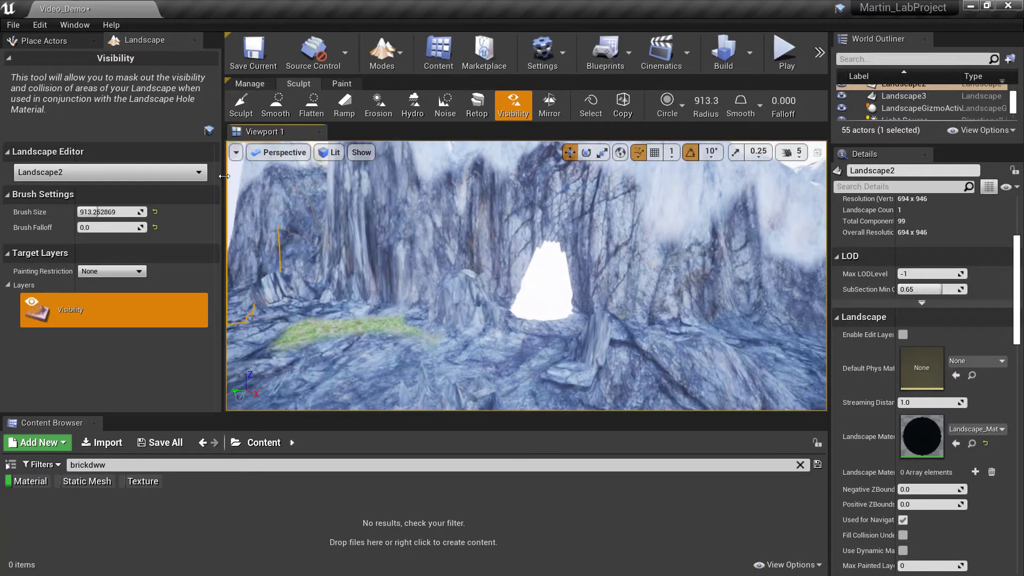
Step: Inspect the landscape mesh around the hole in Brush Wireframe view and return to Lit view
left_click(330, 152)
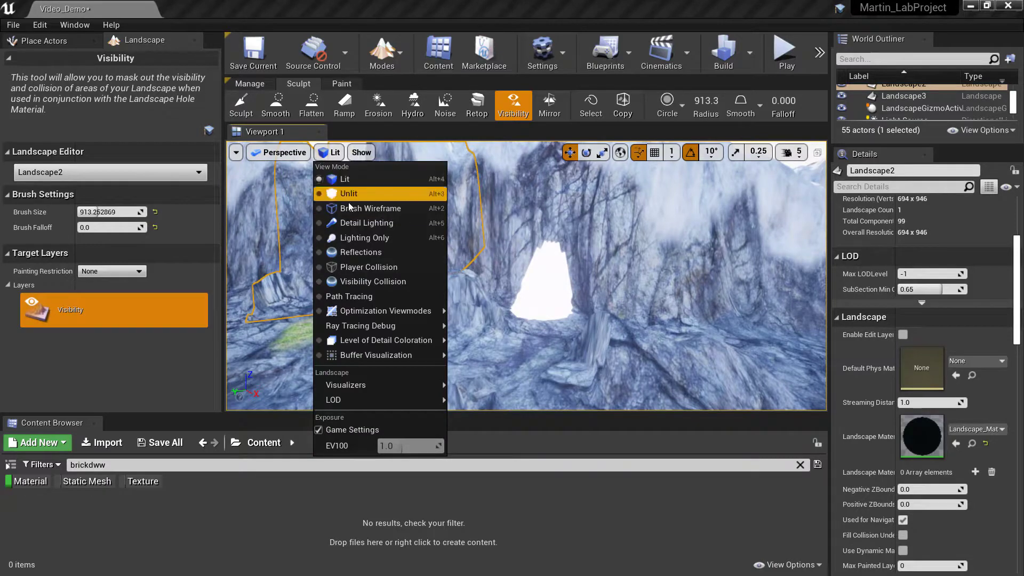
left_click(354, 208)
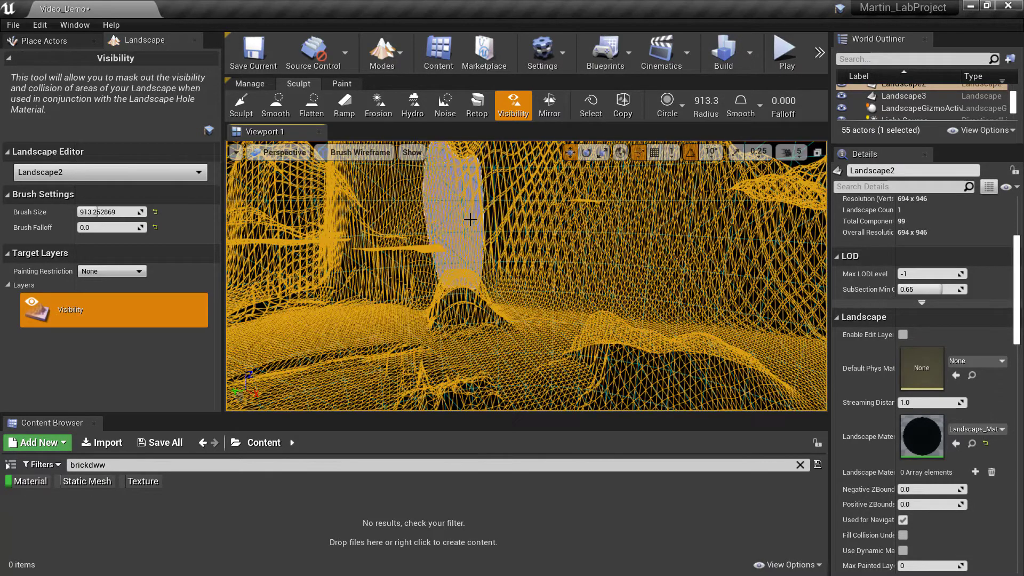
right_click_drag(469, 217, 483, 226)
key("w")
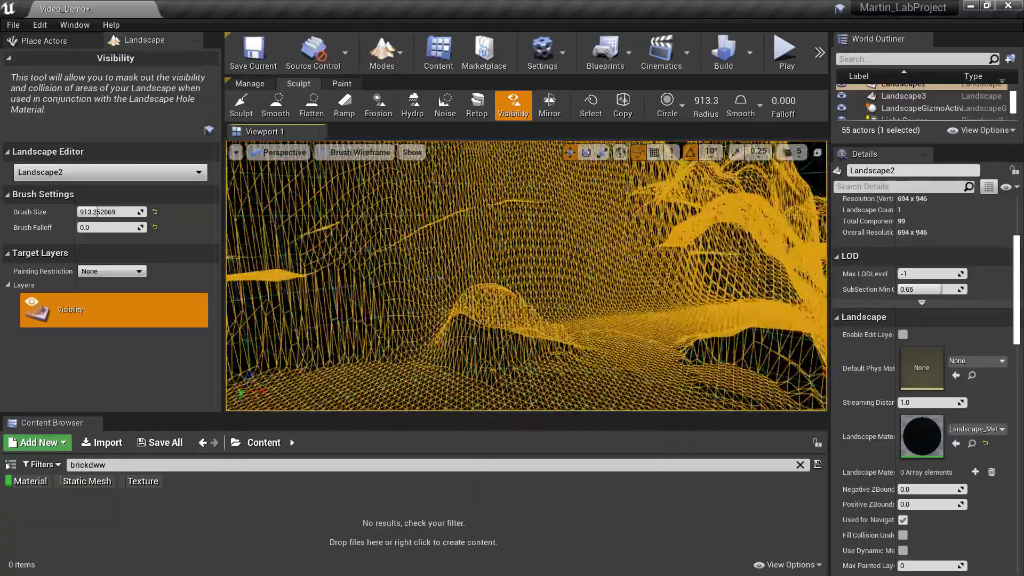
key("d")
mouse_move(483, 226)
right_mouse_down()
mouse_move(352, 226)
mouse_move(436, 224)
right_mouse_up()
key("w")
left_click(351, 153)
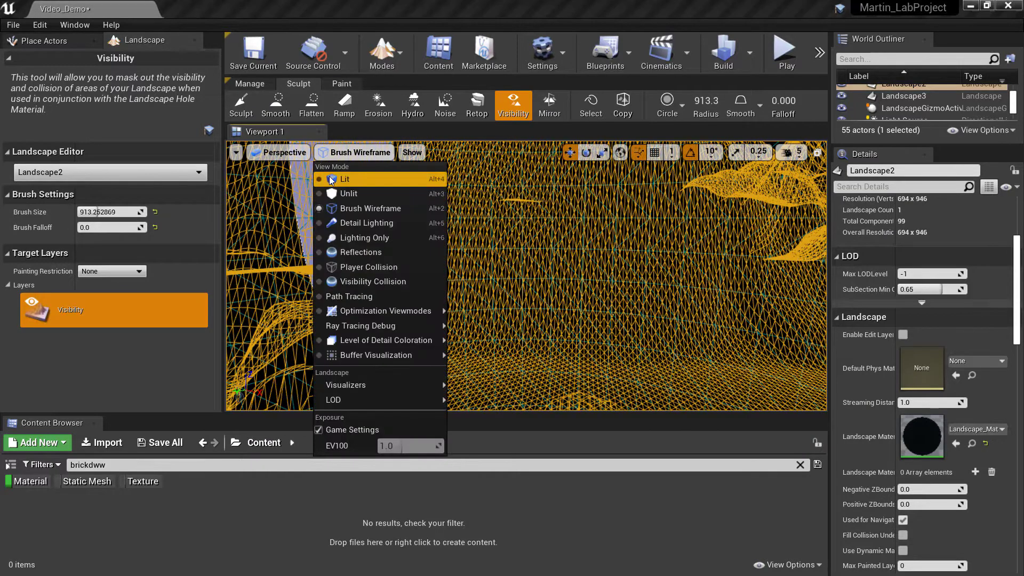
left_click(331, 180)
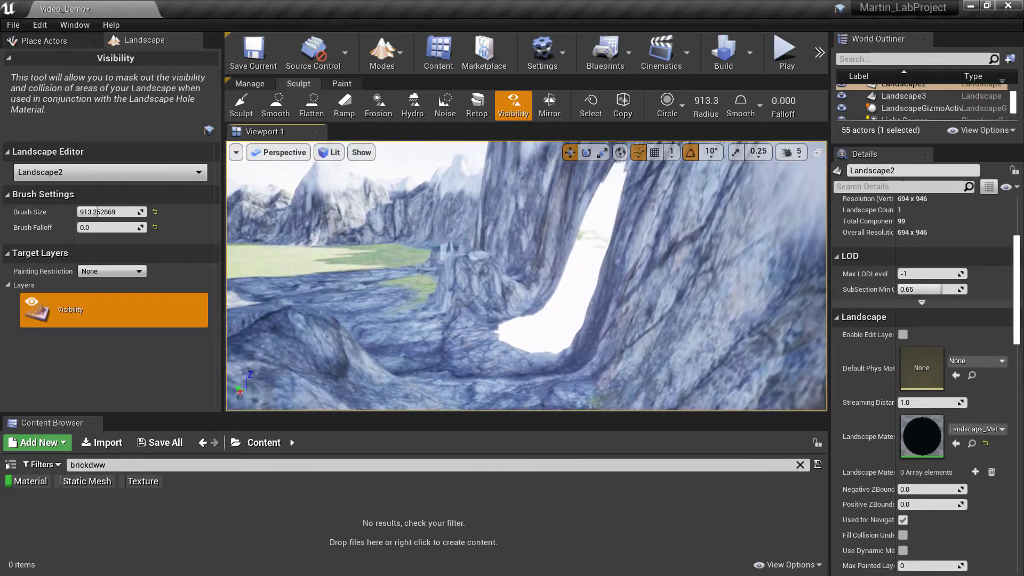
Step: Search the project content for "rock" with only the Static Mesh filter active
key("s")
mouse_move(527, 275)
right_mouse_down()
mouse_move(518, 293)
mouse_move(525, 325)
mouse_move(533, 320)
mouse_move(482, 318)
right_mouse_up()
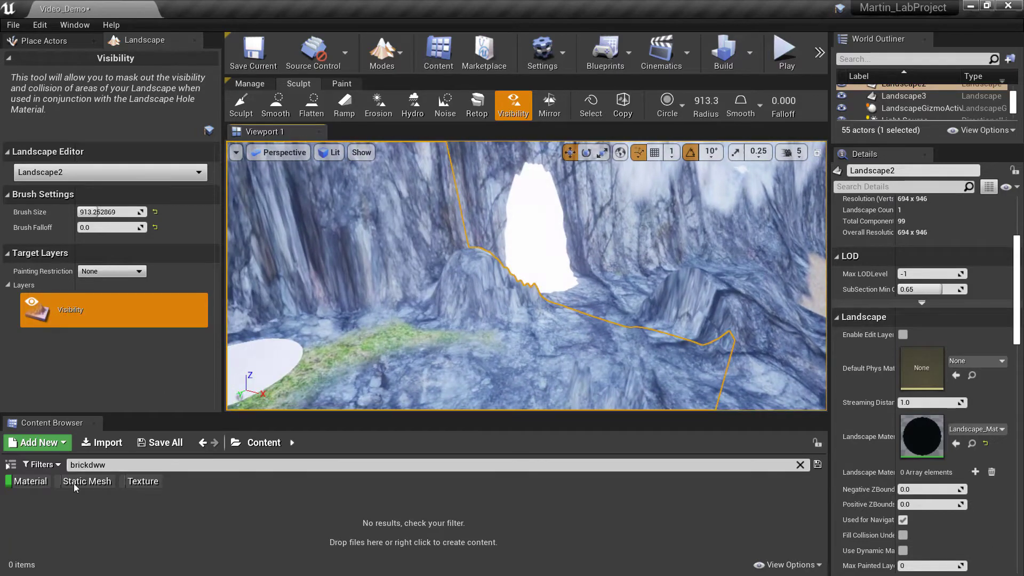
left_click(99, 482)
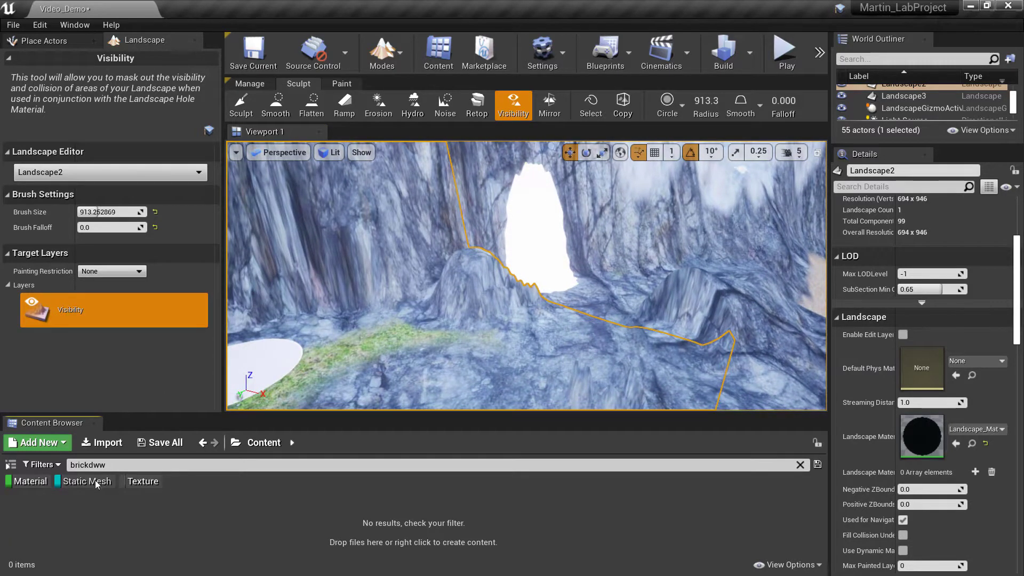
left_click(130, 466)
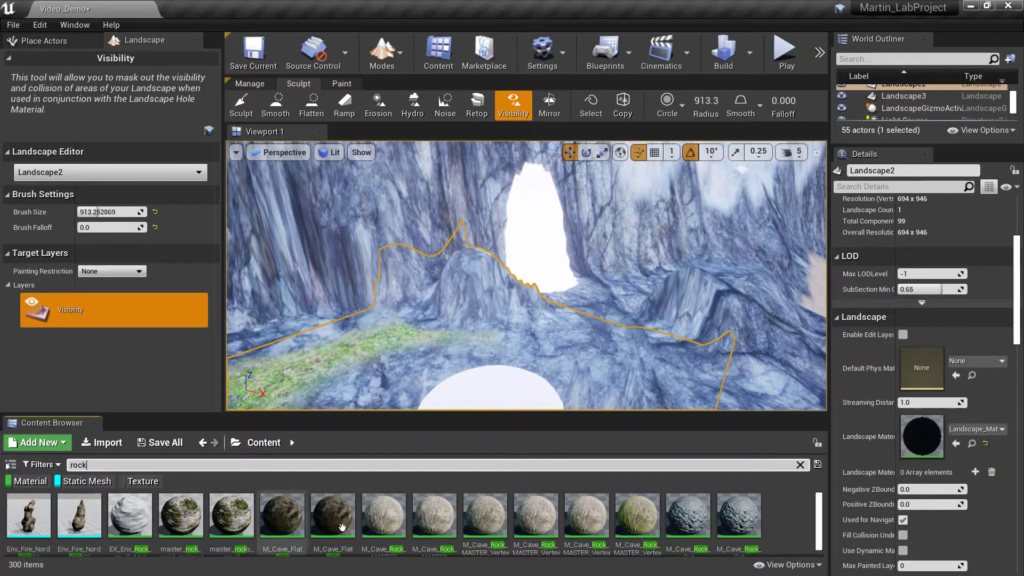
scroll(343, 528, "down", 3)
scroll(248, 528, "up", 2)
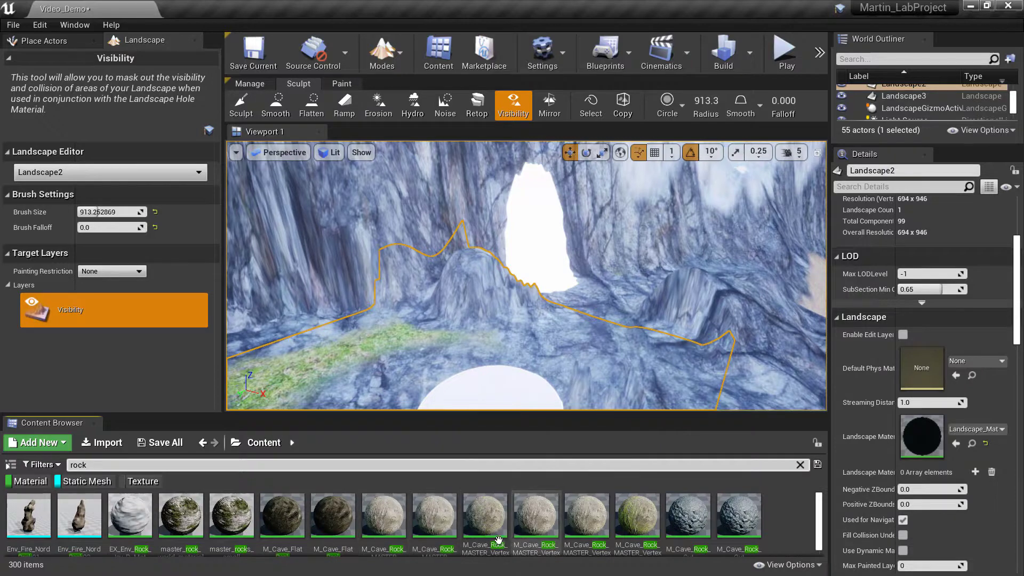
scroll(490, 537, "down", 1)
scroll(489, 538, "down", 1)
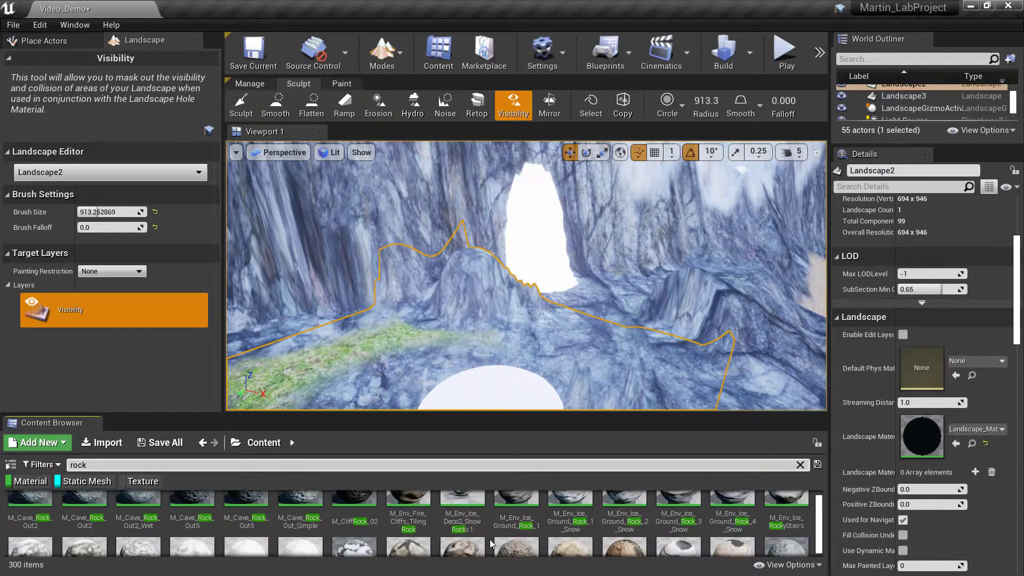
left_click(8, 483)
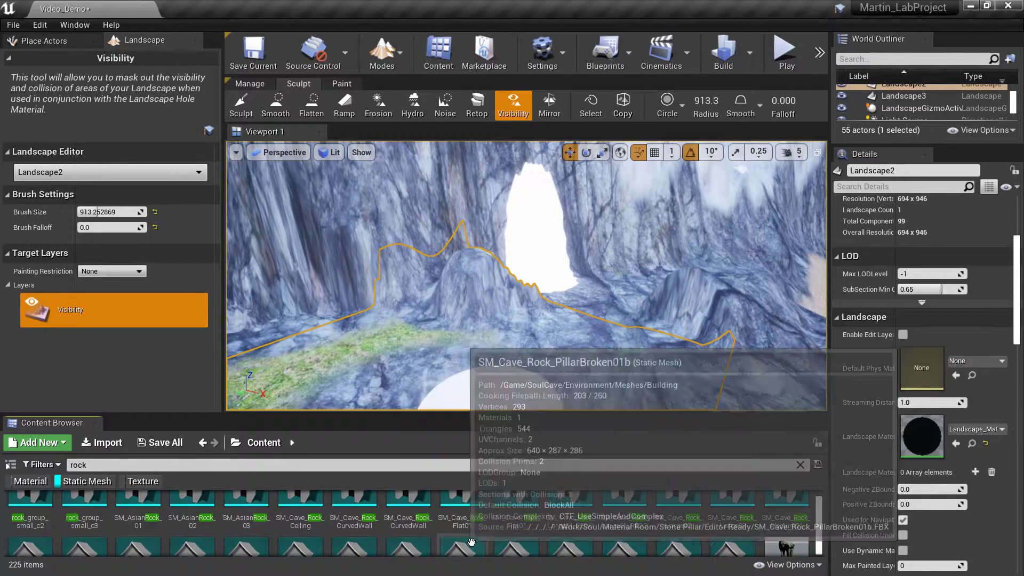
Step: Find the SM_Plains_LargeRock02 mesh among the rock assets and place it on the ground beside the hole
scroll(533, 539, "up", 3)
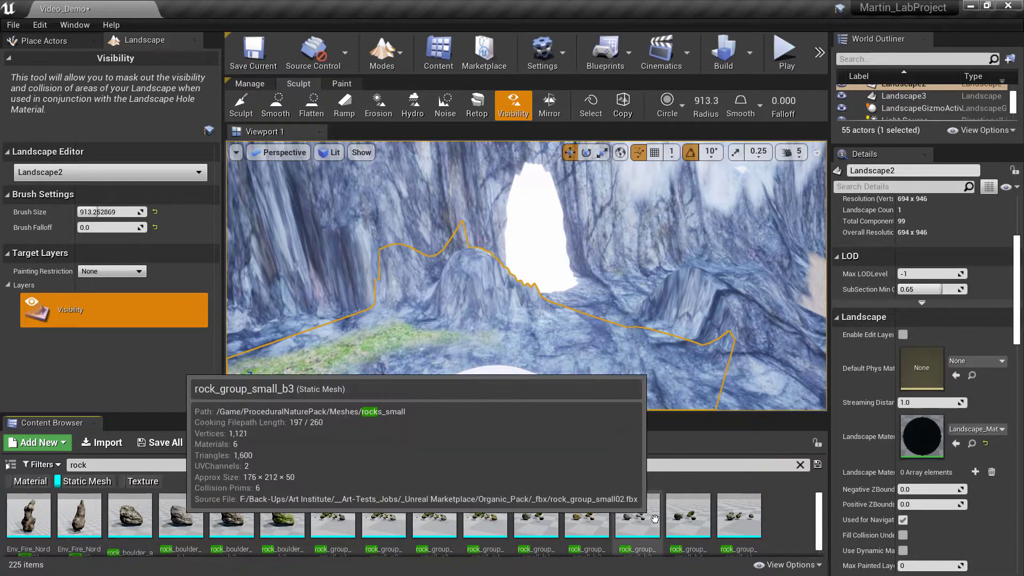
scroll(820, 517, "down", 1)
scroll(820, 516, "down", 5)
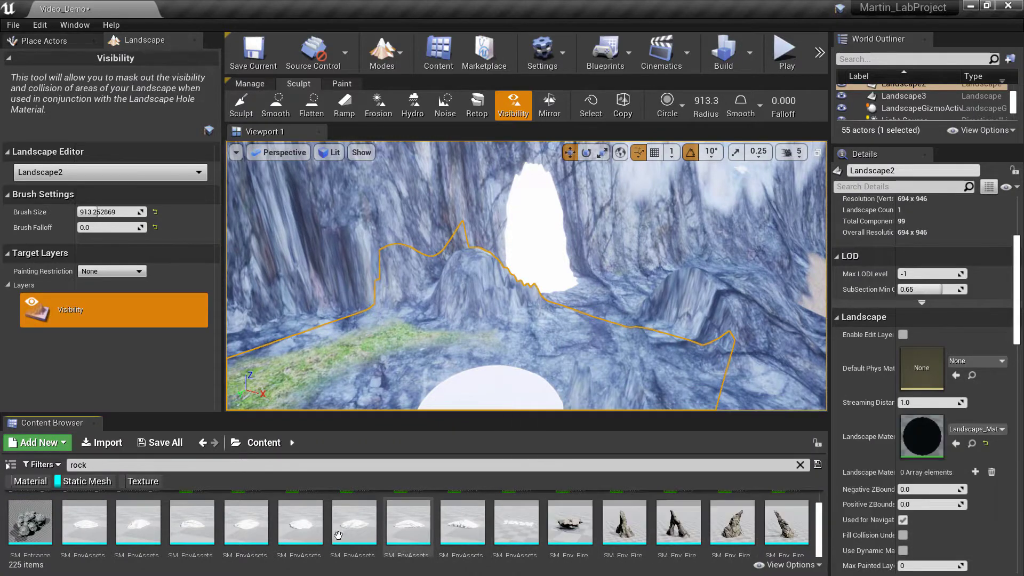
scroll(298, 528, "down", 2)
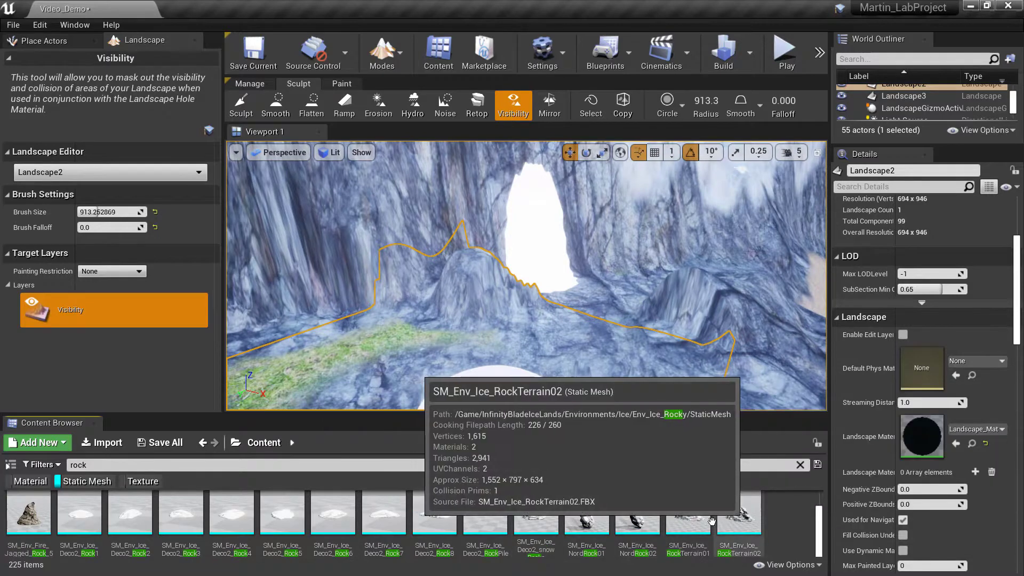
scroll(374, 528, "down", 2)
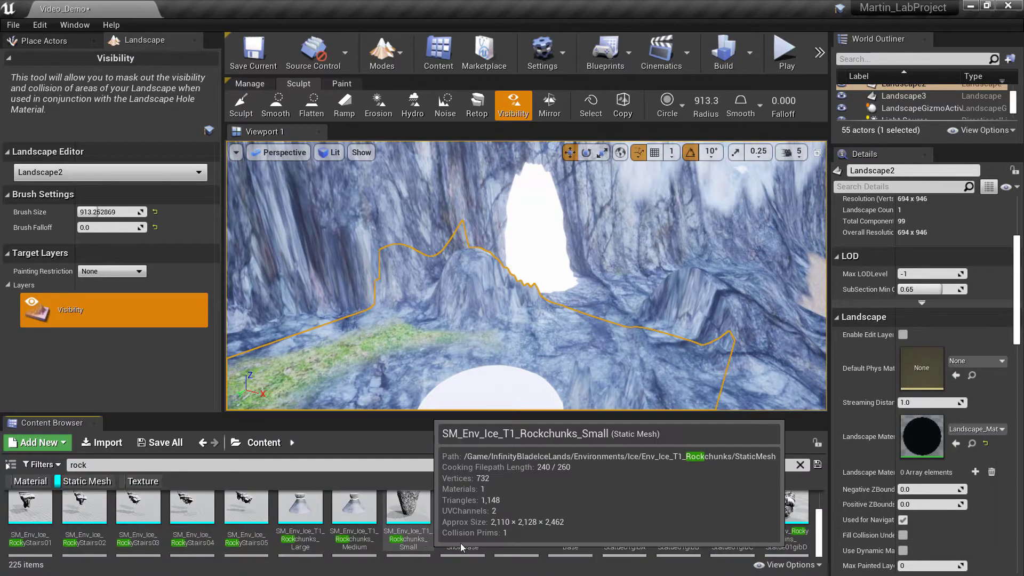
scroll(758, 533, "down", 3)
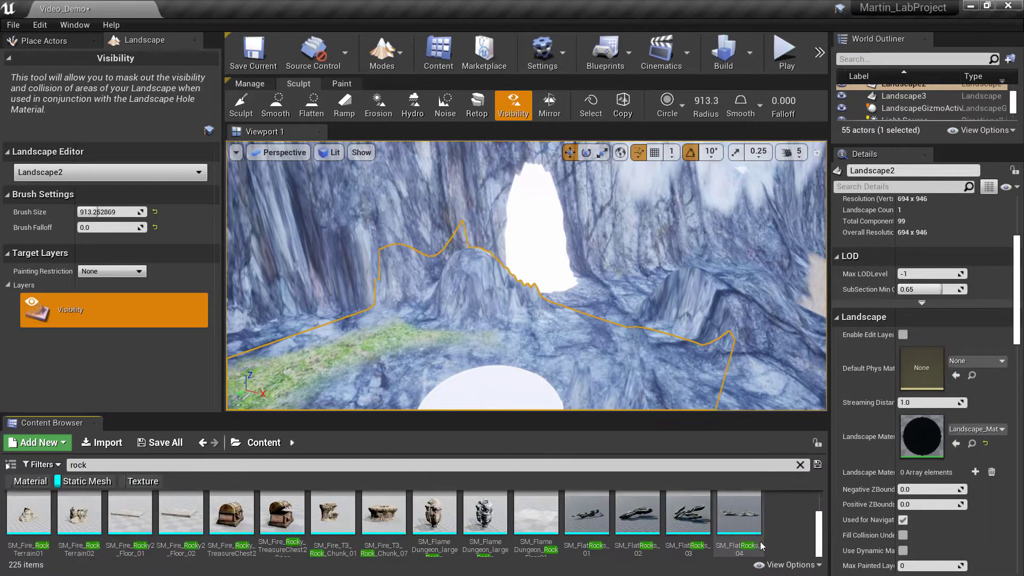
scroll(759, 540, "down", 1)
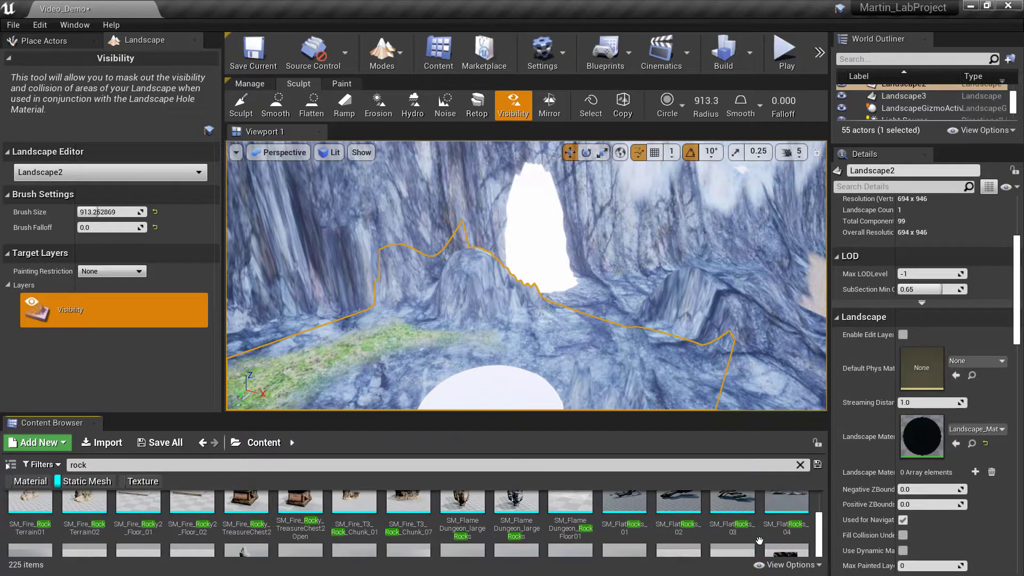
scroll(760, 541, "down", 1)
scroll(762, 545, "down", 2)
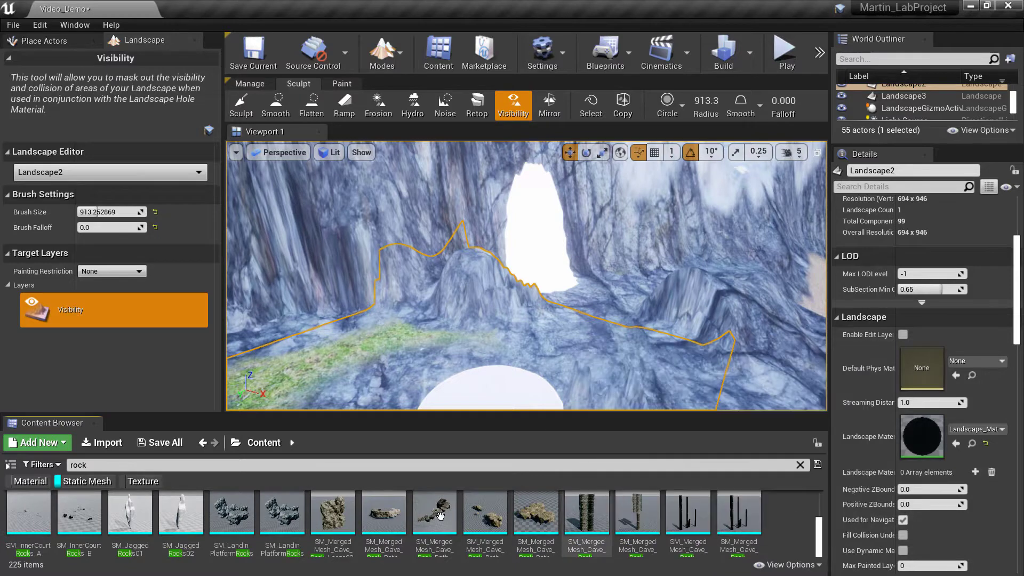
scroll(529, 533, "down", 2)
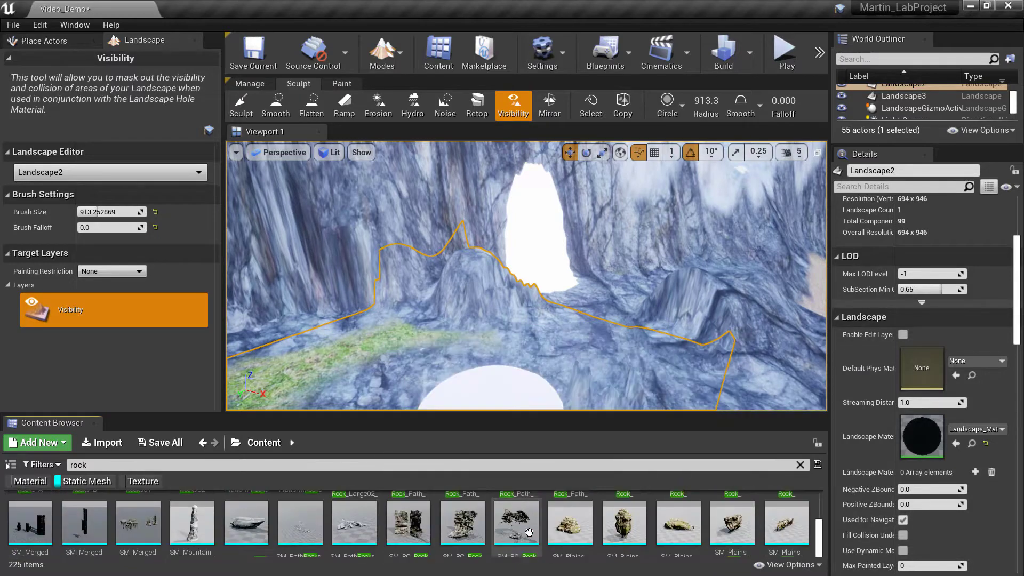
mouse_move(642, 530)
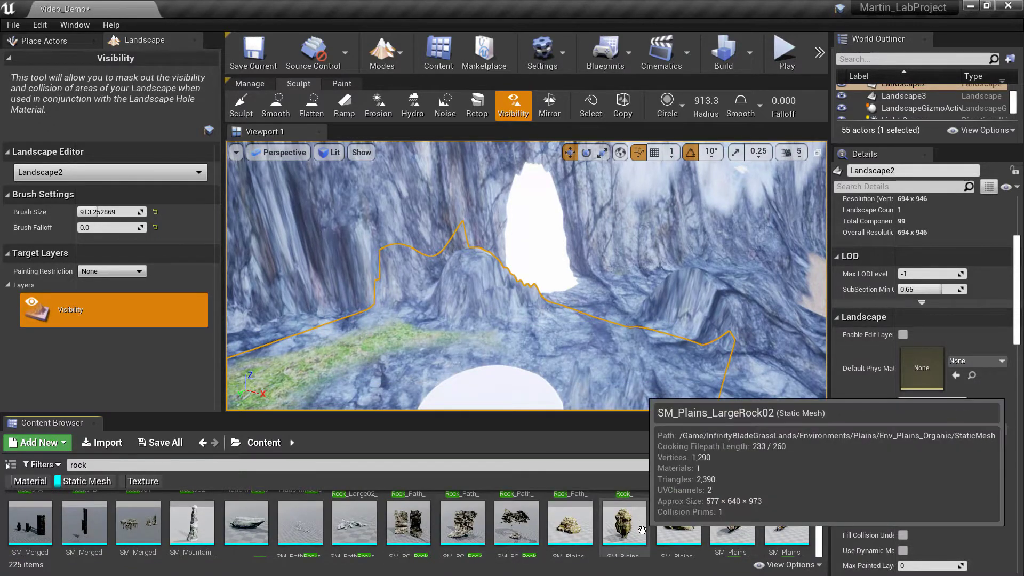
left_click(640, 517)
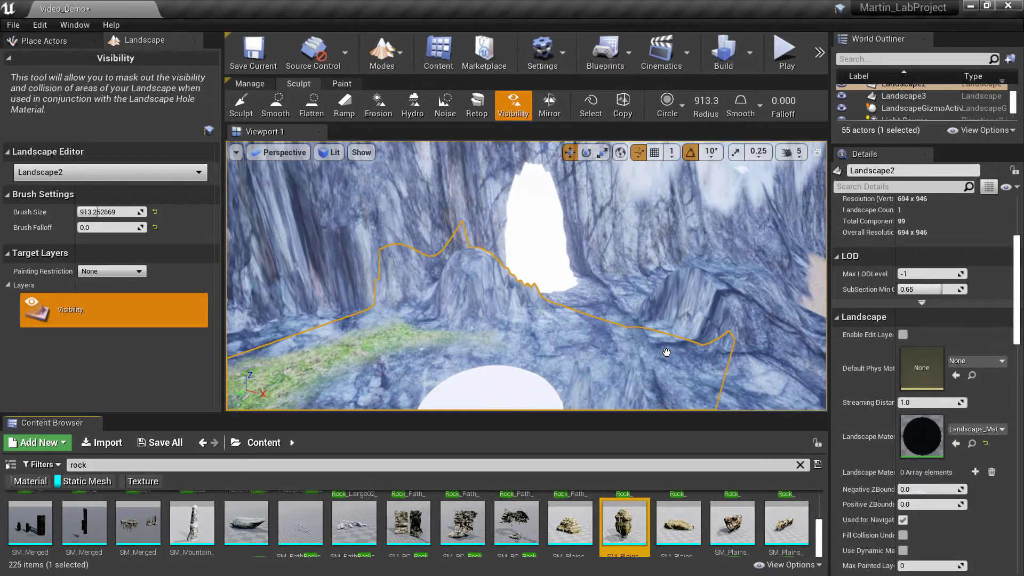
left_click_drag(667, 352, 606, 288)
Step: Leave Landscape mode and return to Select mode for editing the placed rock
right_click_drag(647, 291, 671, 267)
key("w")
key("s")
key("w")
key("s")
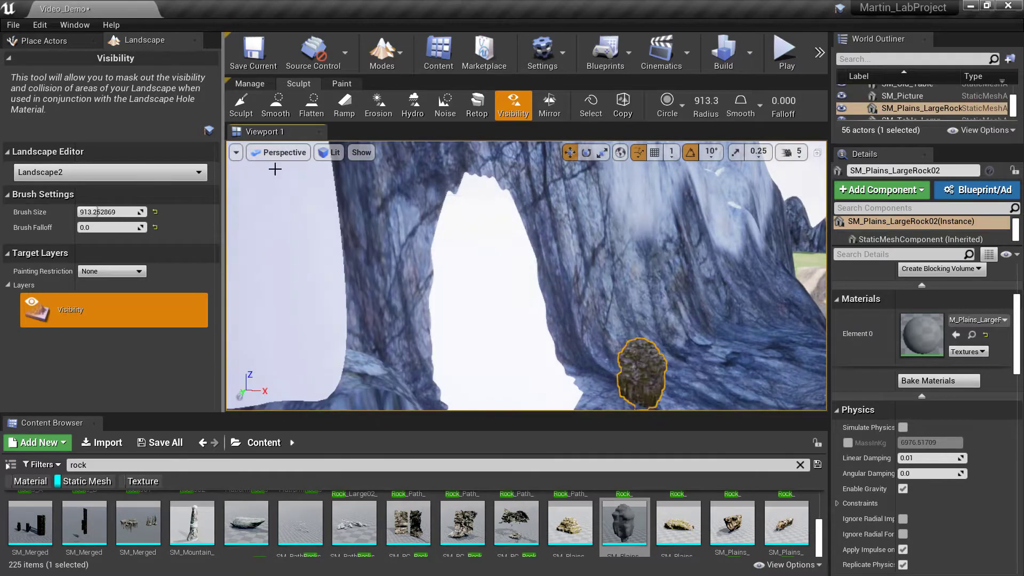
left_click(398, 45)
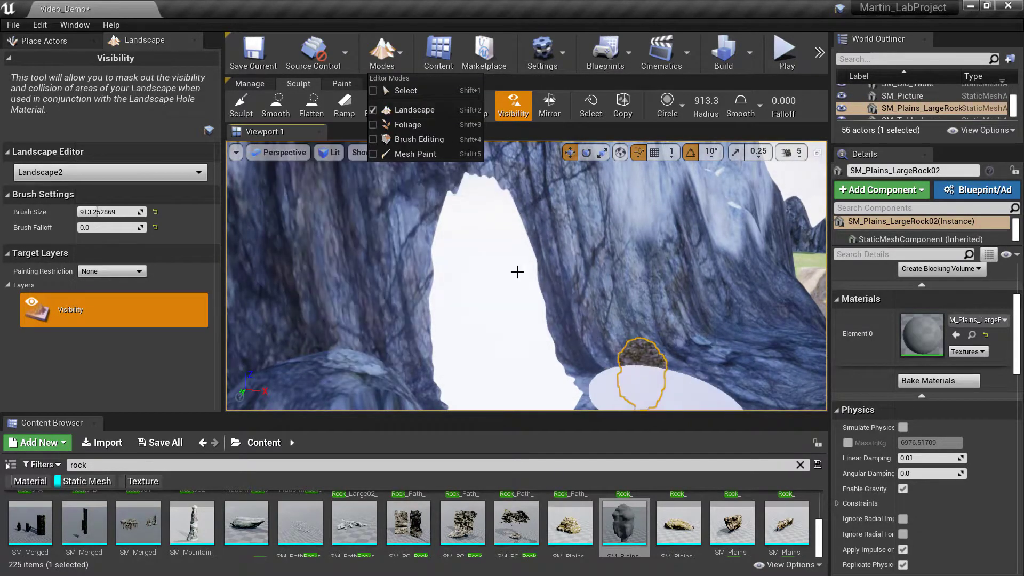
left_click(376, 91)
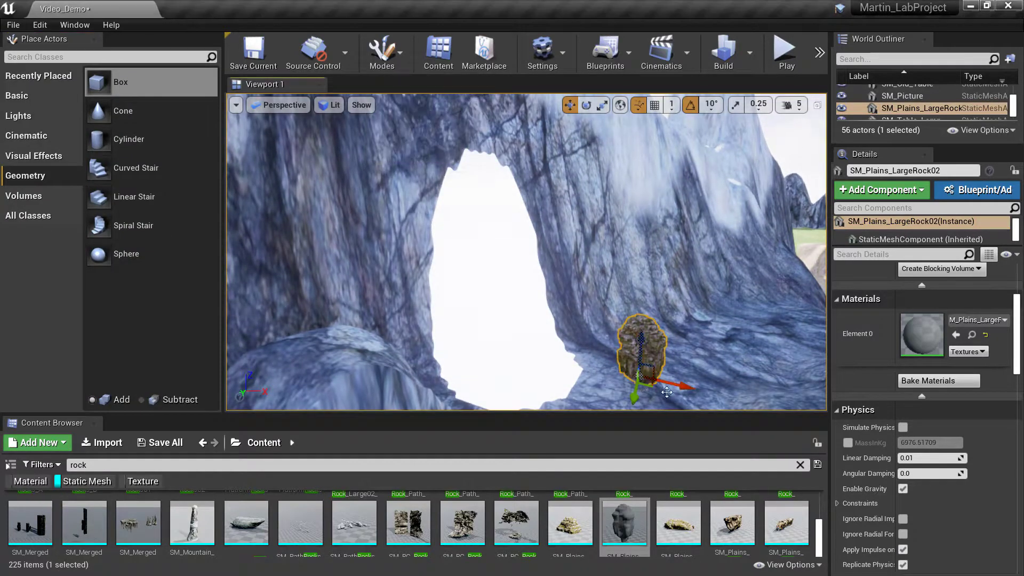
Step: Scale up the placed rock uniformly and move it against the edge of the hole
key("e")
key("r")
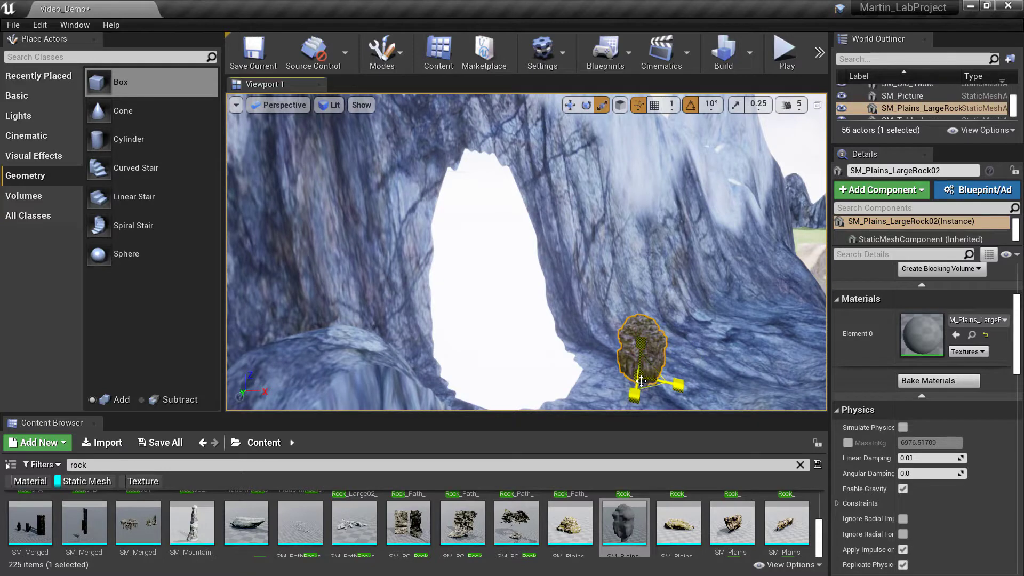
left_click_drag(639, 376, 570, 367)
key("w")
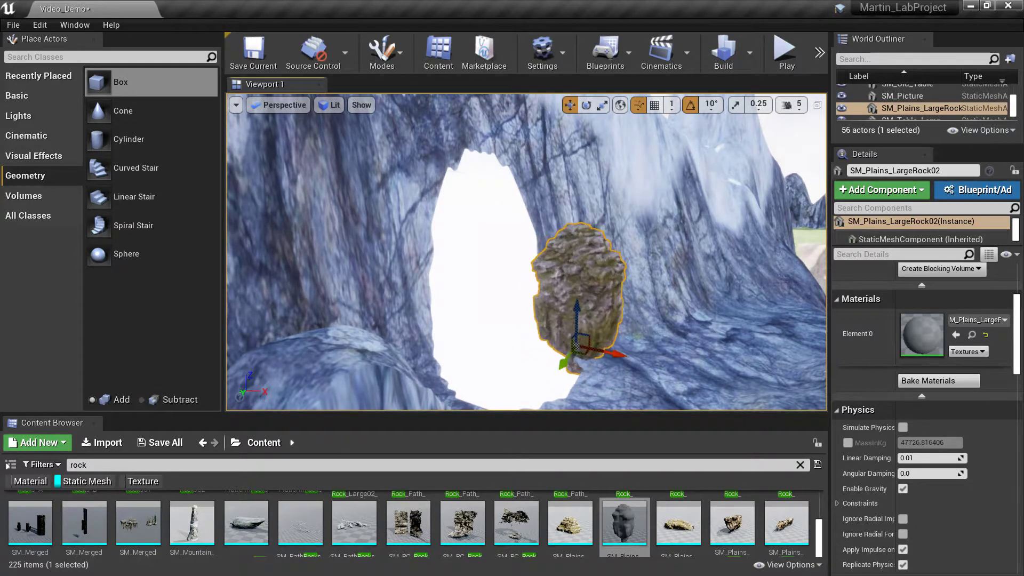
Step: Nudge the placed rock sideways until it sits tightly against the edge of the cave opening
key("d")
right_click_drag(592, 364, 528, 363)
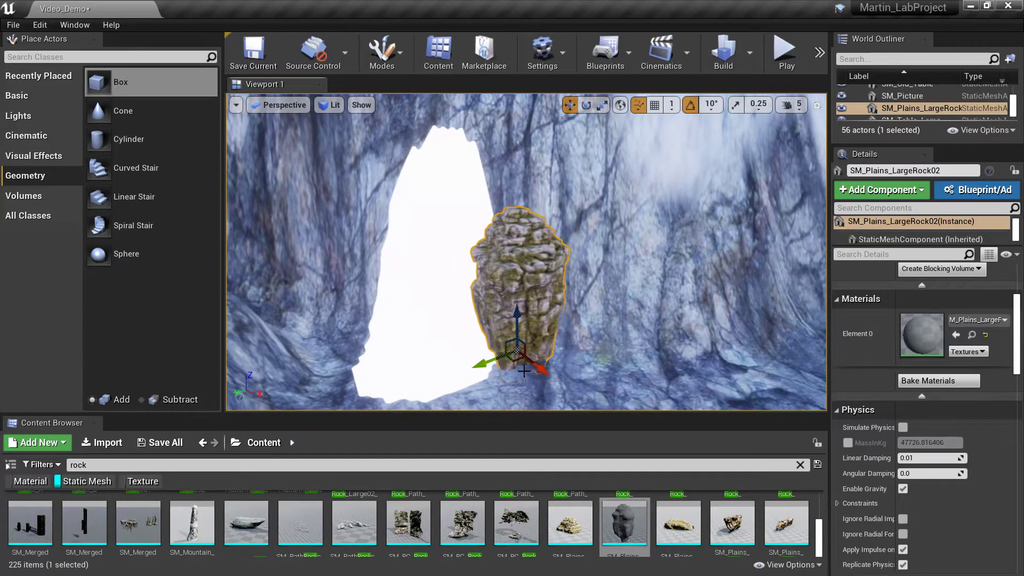
left_click_drag(485, 361, 488, 360)
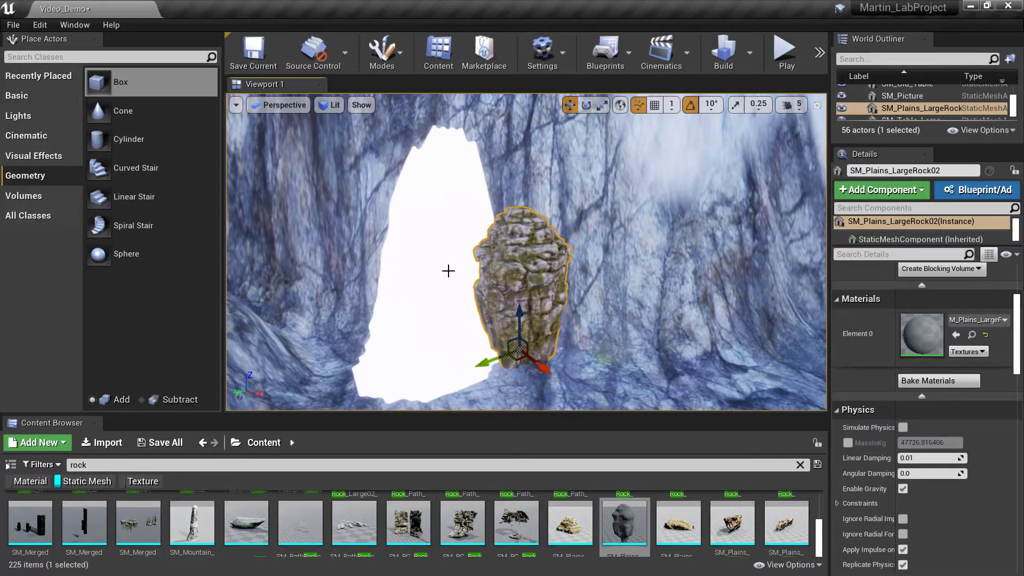
key("a")
right_click_drag(514, 314, 558, 323)
left_click_drag(560, 336, 543, 333)
right_click_drag(543, 334, 512, 325)
key("d")
key("s")
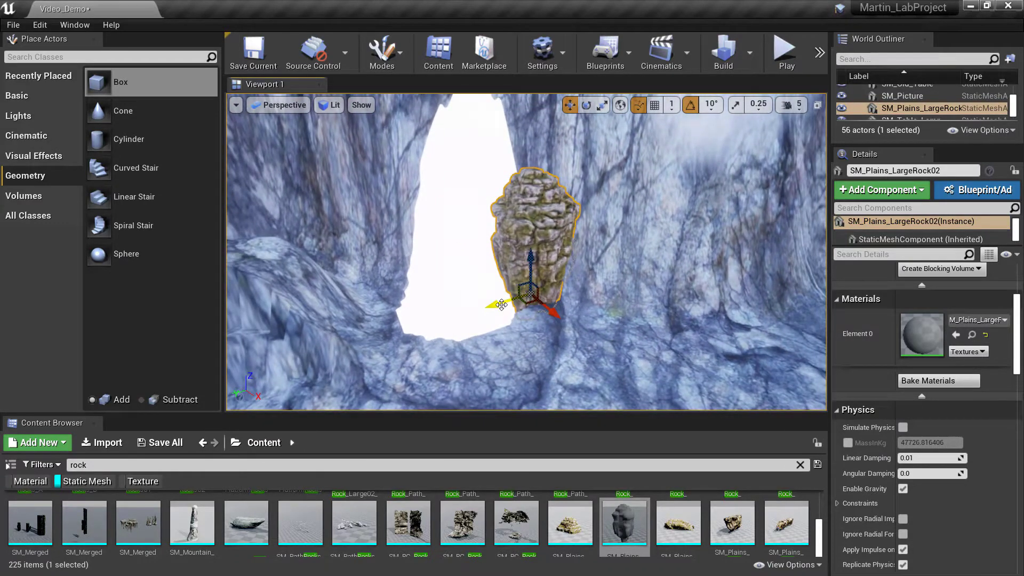
Step: Duplicate the rock and place the copy against the opposite edge of the cave opening
left_click_drag(552, 312, 350, 329)
right_click_drag(454, 300, 413, 300)
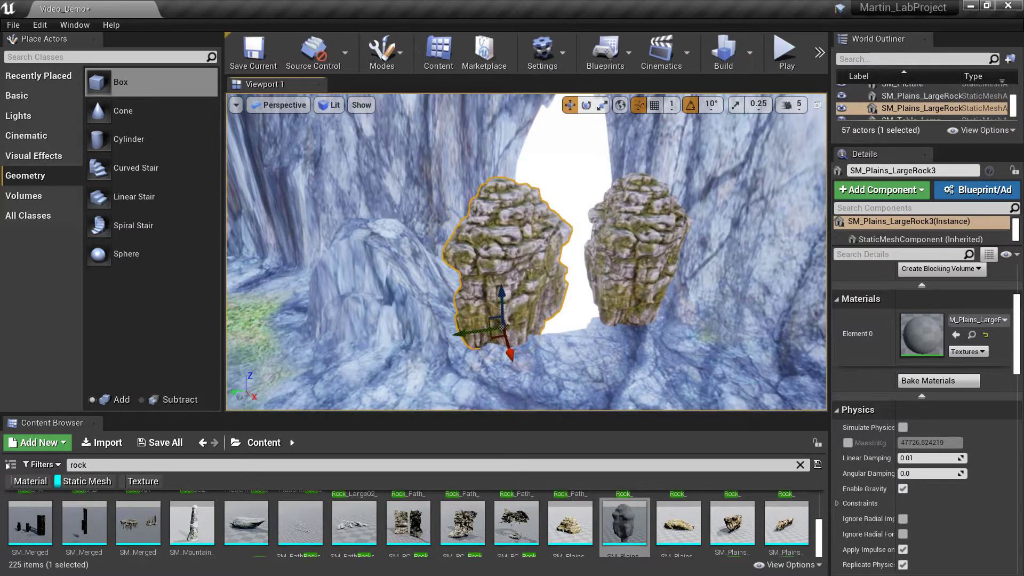
left_click_drag(511, 352, 491, 335)
Step: Rotate the copied rock about its vertical axis and shift it outward into the cliff edge
key("e")
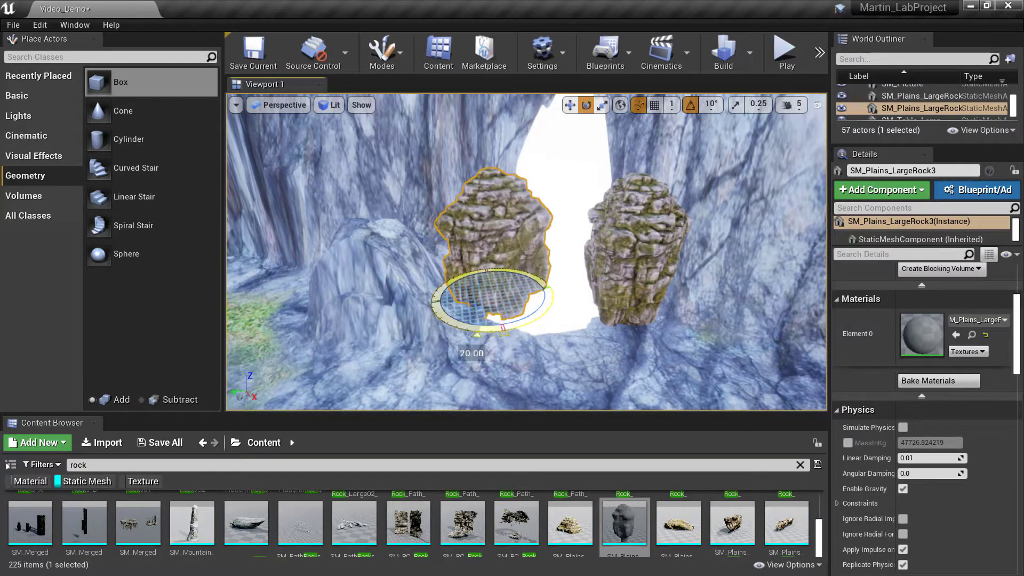
key("w")
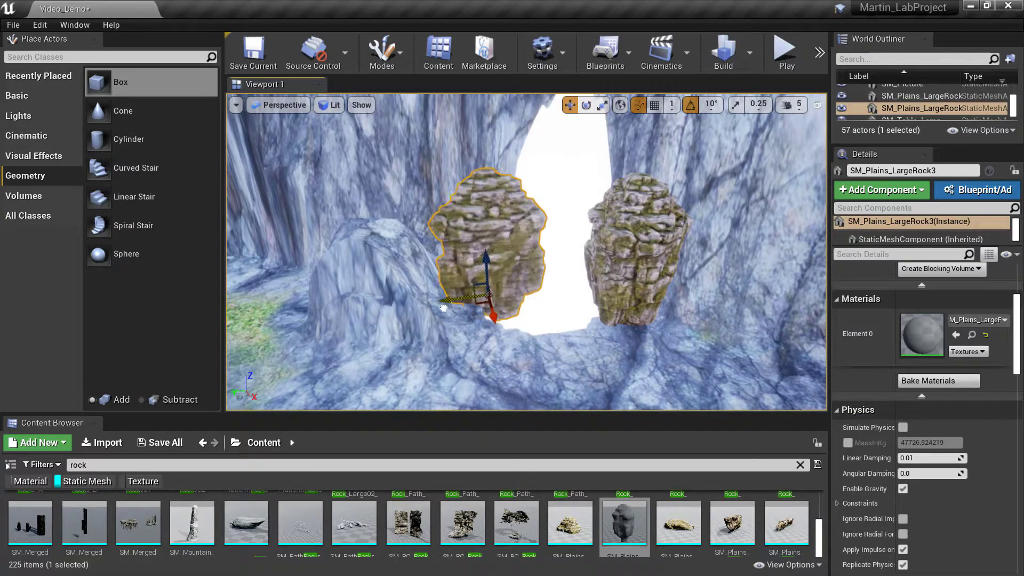
left_click_drag(443, 308, 420, 315)
key("w")
mouse_move(468, 319)
right_mouse_down()
mouse_move(491, 321)
mouse_move(472, 322)
right_mouse_up()
key("s")
Step: Stretch the copied rock vertically so it stands taller than the original rock
key("e")
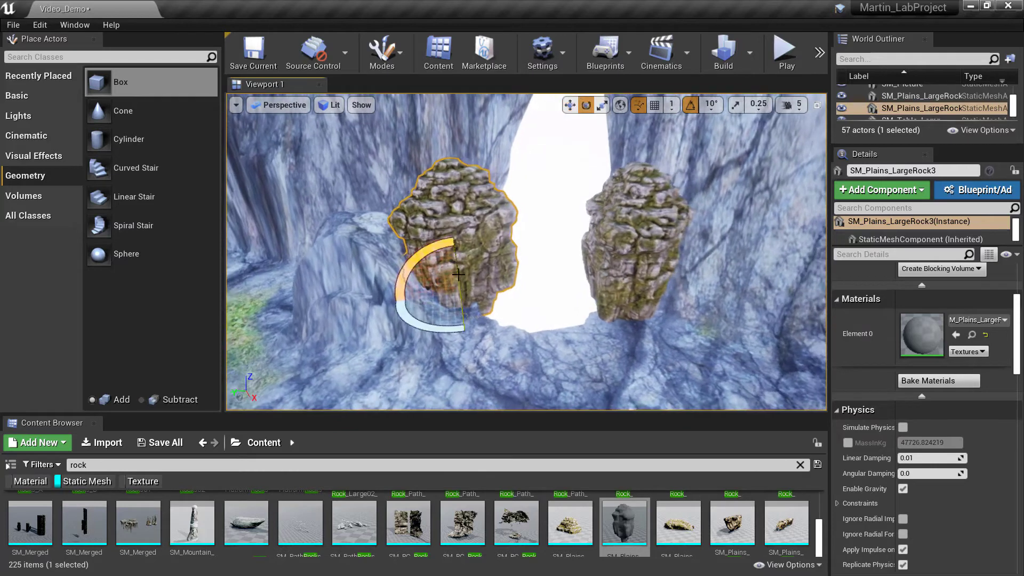
key("r")
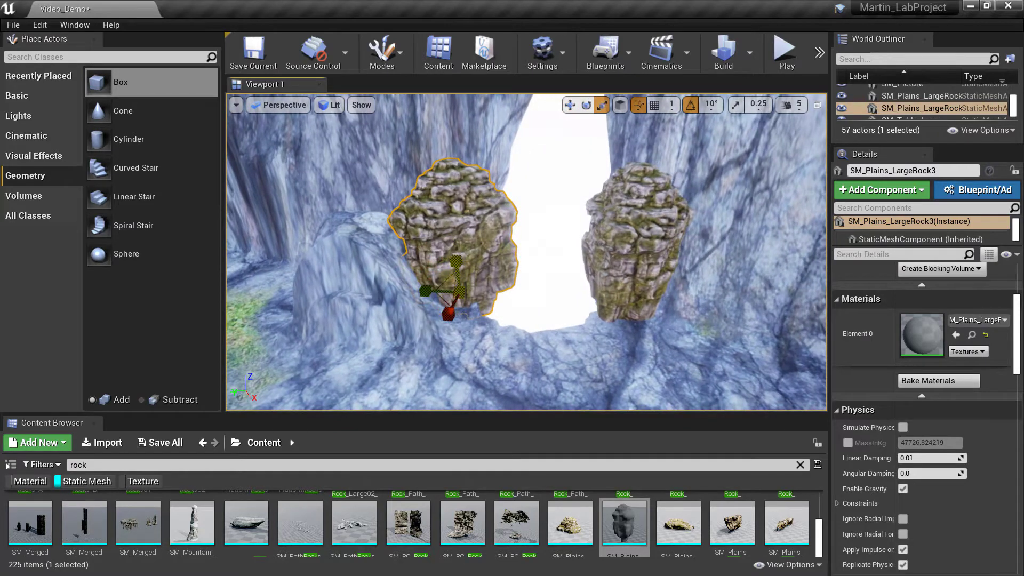
left_click_drag(456, 261, 456, 230)
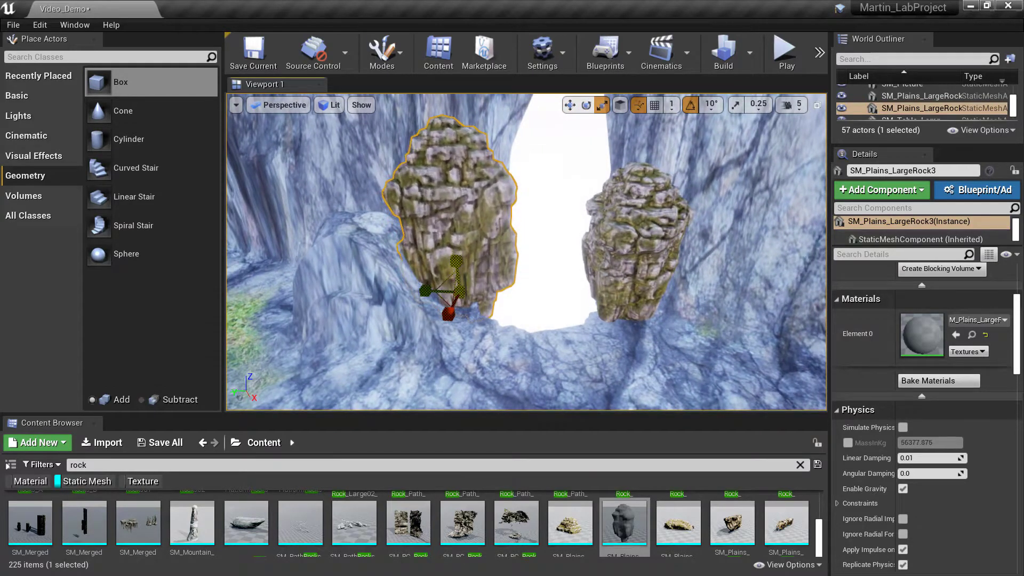
Step: Examine how the two rocks frame the cave opening from close up and from farther back
key("a")
right_click_drag(457, 261, 544, 283)
key("w")
key("a")
key("s")
key("a")
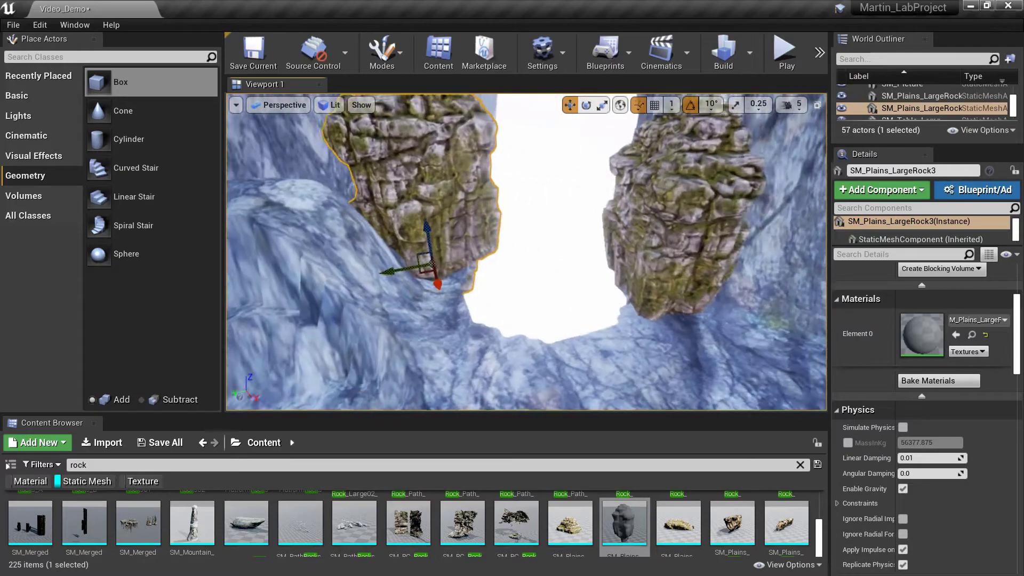
key("s")
right_click_drag(527, 251, 605, 229)
key("a")
right_click_drag(591, 308, 589, 308)
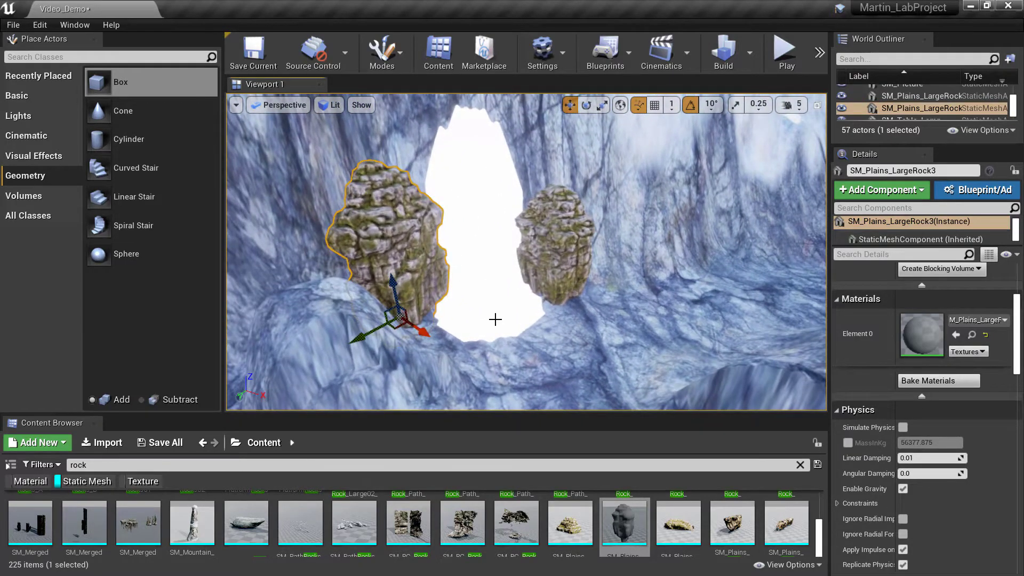
key("w")
right_click_drag(495, 319, 440, 330)
key("s")
key("d")
right_click_drag(532, 319, 566, 321)
key("a")
key("s")
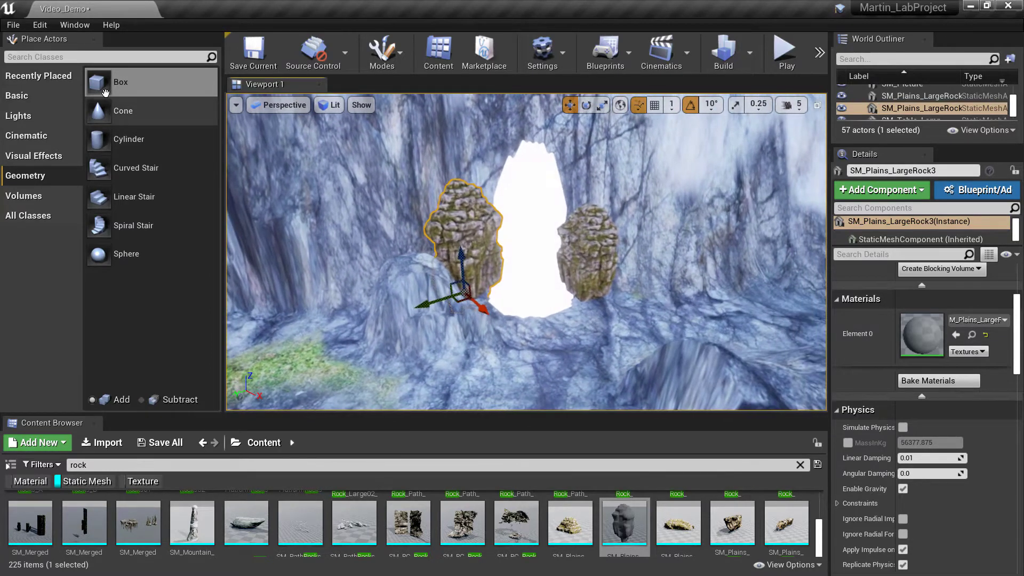
Step: Place an additive Box geometry brush on the ground in front of the cave opening
mouse_move(107, 84)
left_mouse_down()
mouse_move(510, 282)
mouse_move(552, 328)
left_mouse_up()
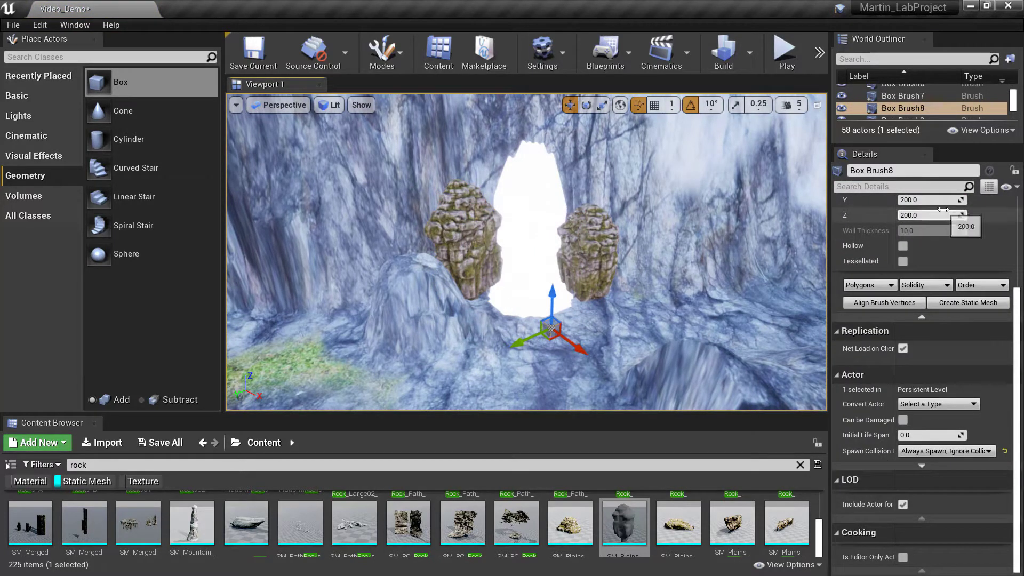
right_click_drag(642, 315, 689, 326)
key("s")
key("w")
scroll(956, 266, "up", 3)
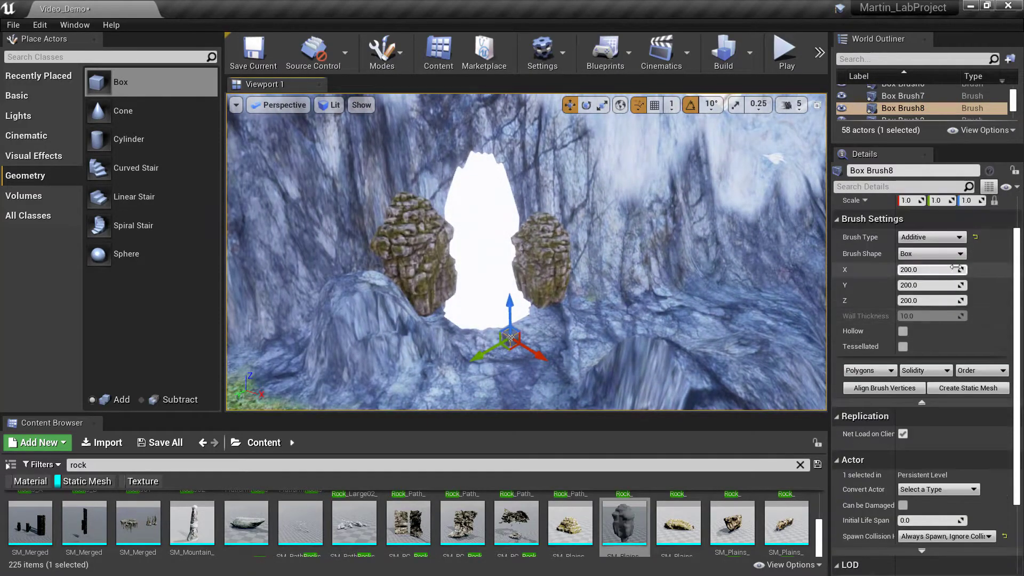
Step: Set the box brush's X and Y dimensions to 1000
left_click(908, 270)
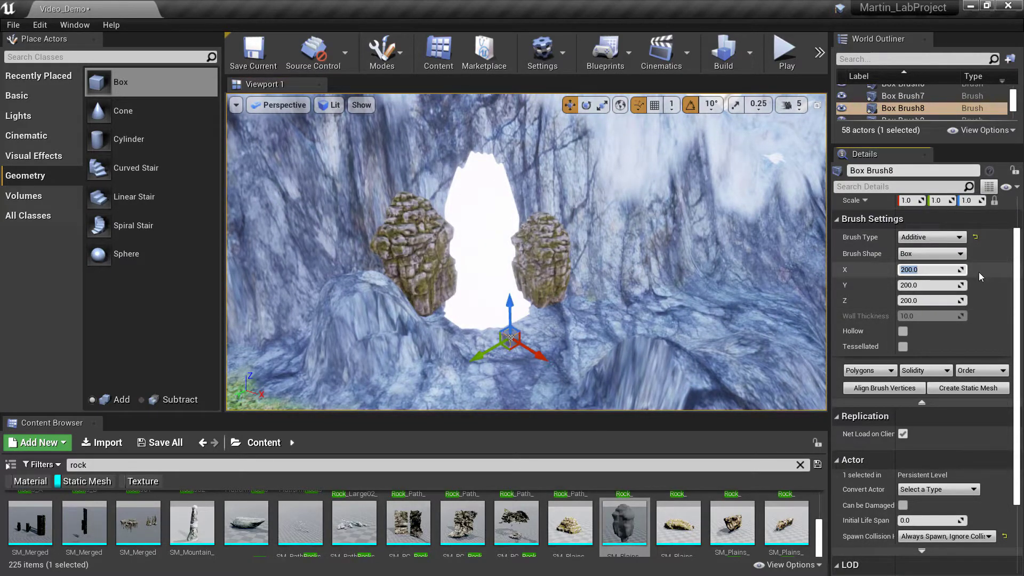
type("1000")
key("Tab")
type("1000")
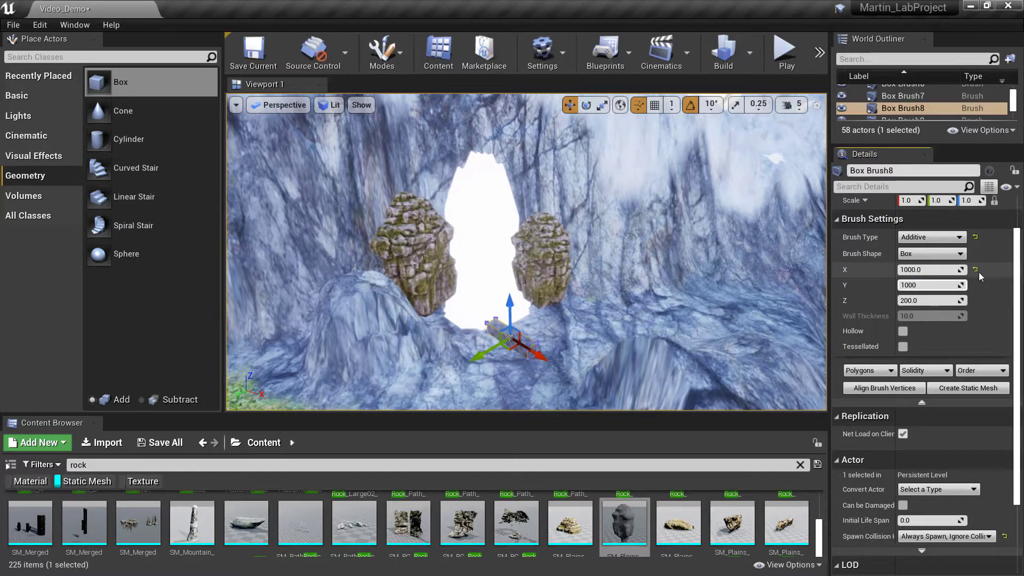
key("Return")
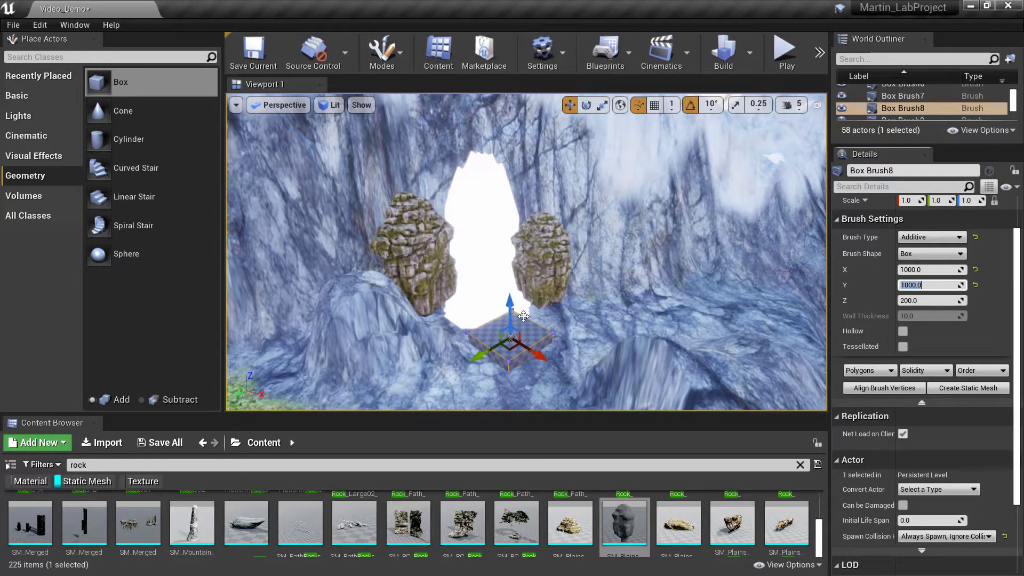
Step: Set the box brush's X and Y dimensions to 5000 to form a wide cave floor
mouse_move(610, 344)
right_mouse_down()
mouse_move(632, 338)
mouse_move(587, 340)
mouse_move(588, 368)
mouse_move(638, 368)
right_mouse_up()
key("s")
key("w")
key("w")
key("w")
key("s")
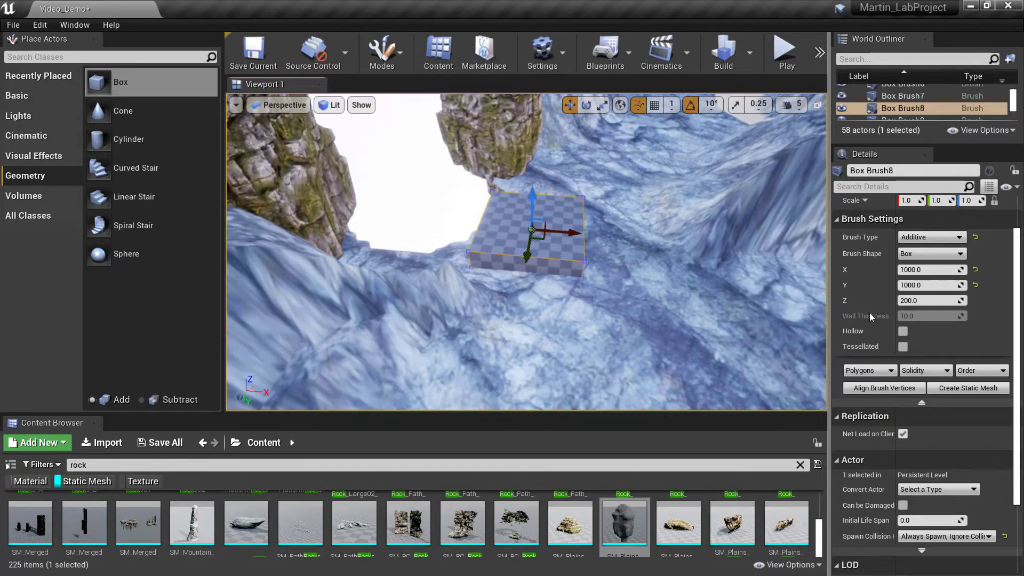
left_click(926, 270)
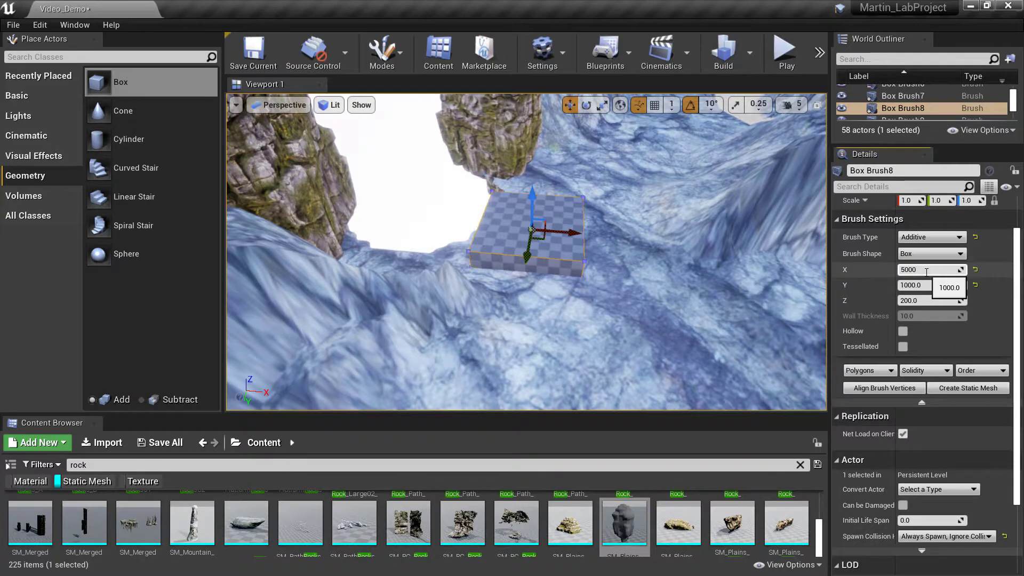
type("5000")
key("Tab")
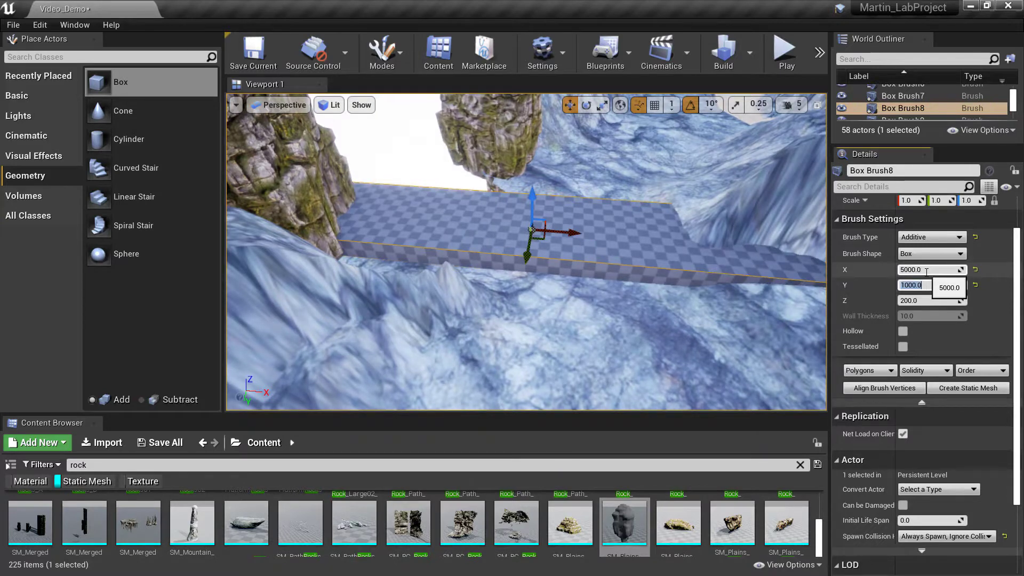
key("Return")
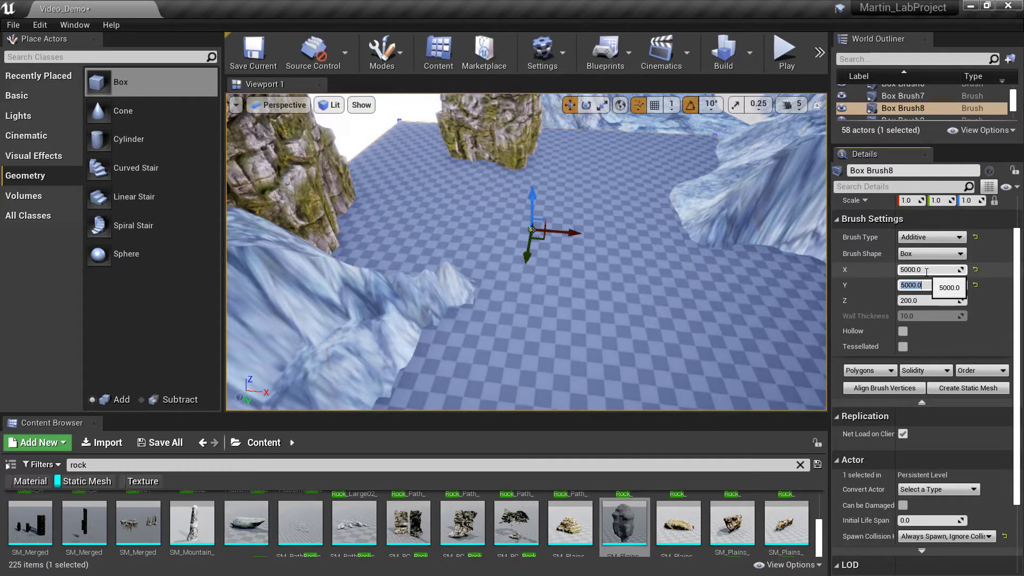
Step: Slide the floor box back through the cave opening so it extends behind the two rocks
mouse_move(580, 239)
right_mouse_down()
mouse_move(678, 239)
mouse_move(516, 224)
mouse_move(533, 226)
right_mouse_up()
key("s")
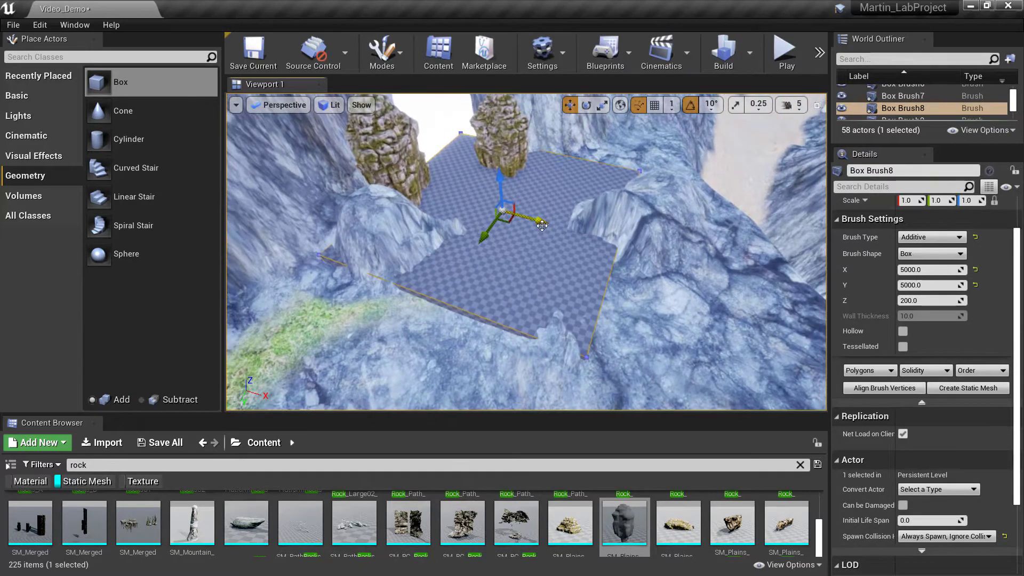
left_click_drag(542, 223, 412, 198)
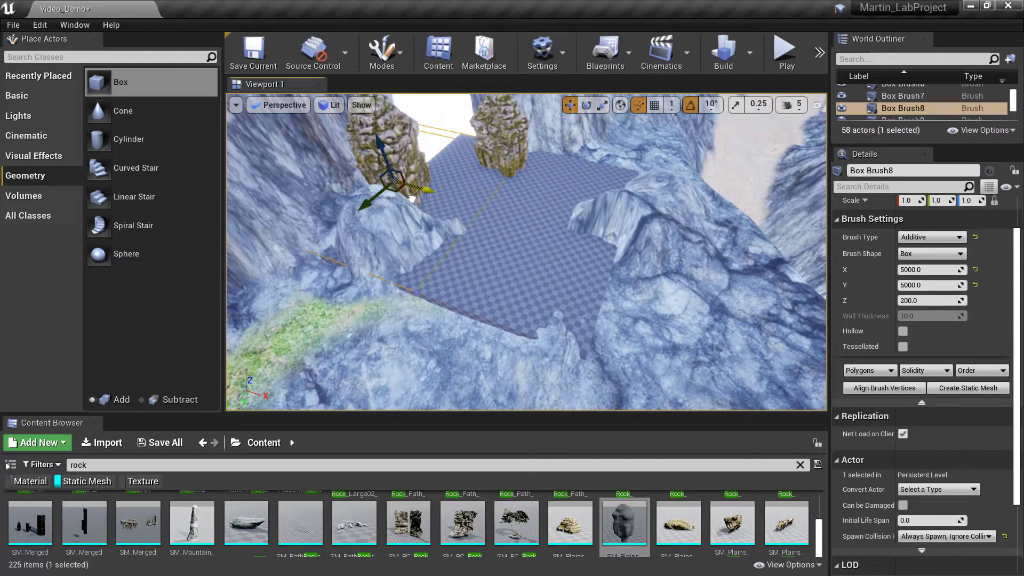
key("d")
mouse_move(464, 214)
right_mouse_down()
mouse_move(346, 215)
mouse_move(446, 200)
mouse_move(424, 203)
right_mouse_up()
key("w")
key("w")
key("s")
left_click_drag(483, 222, 590, 226)
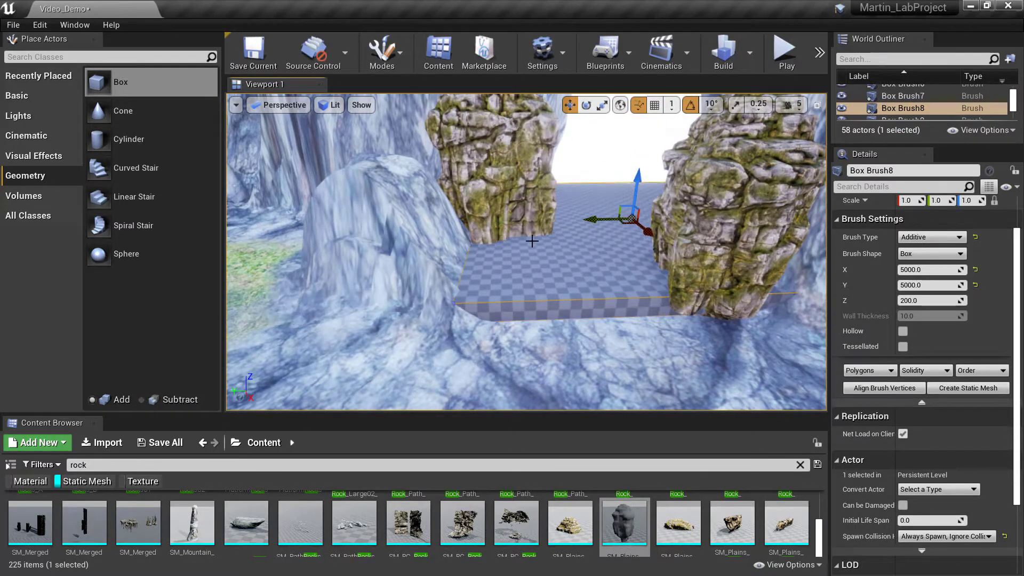
Step: Adjust the floor box's depth in the opening and lower it to the level of the threshold
right_click_drag(530, 238, 576, 243)
key("w")
key("s")
mouse_move(504, 209)
right_mouse_down()
mouse_move(560, 230)
mouse_move(557, 215)
mouse_move(487, 209)
mouse_move(505, 209)
right_mouse_up()
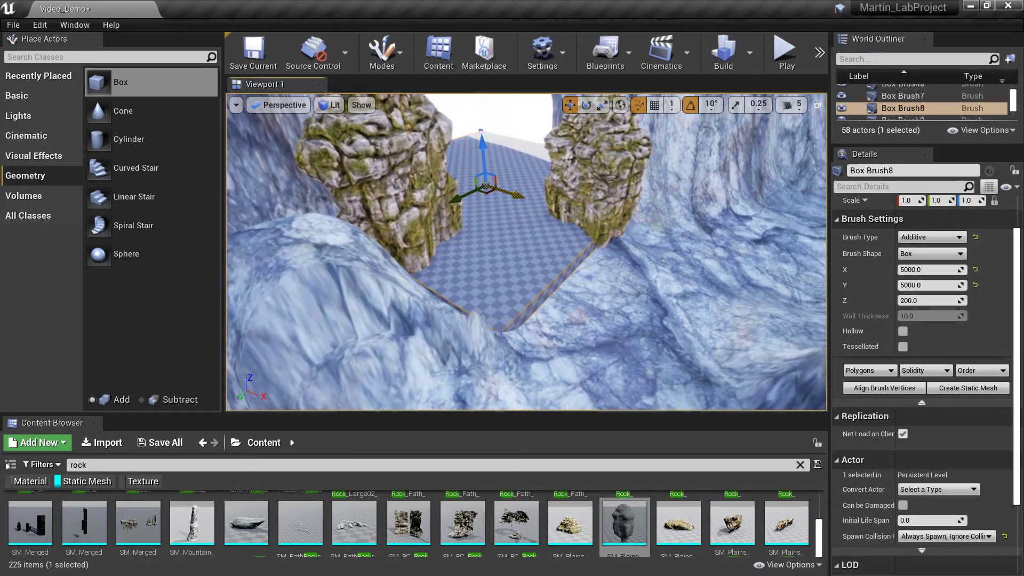
left_click_drag(521, 199, 497, 196)
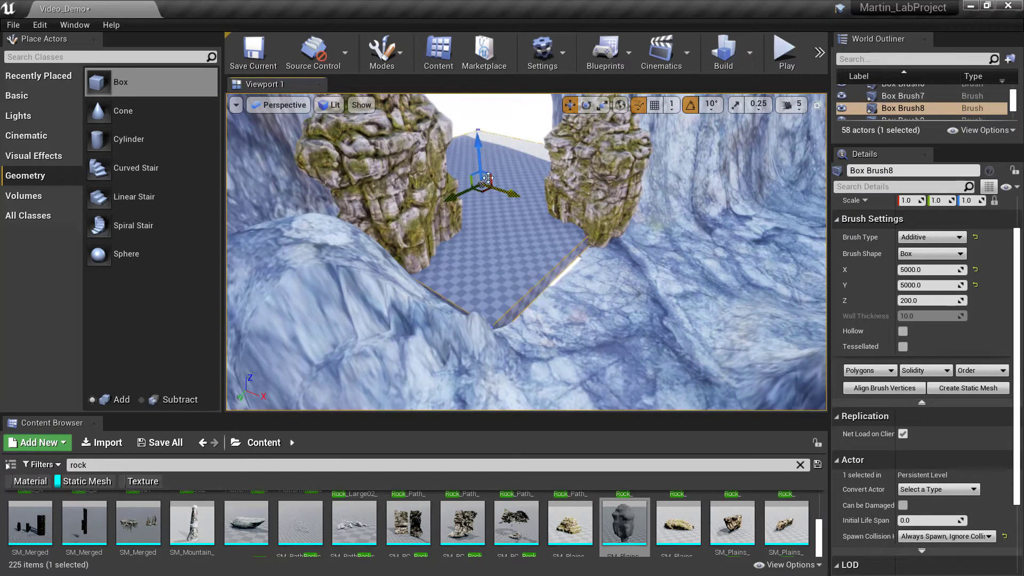
left_click_drag(479, 143, 507, 183)
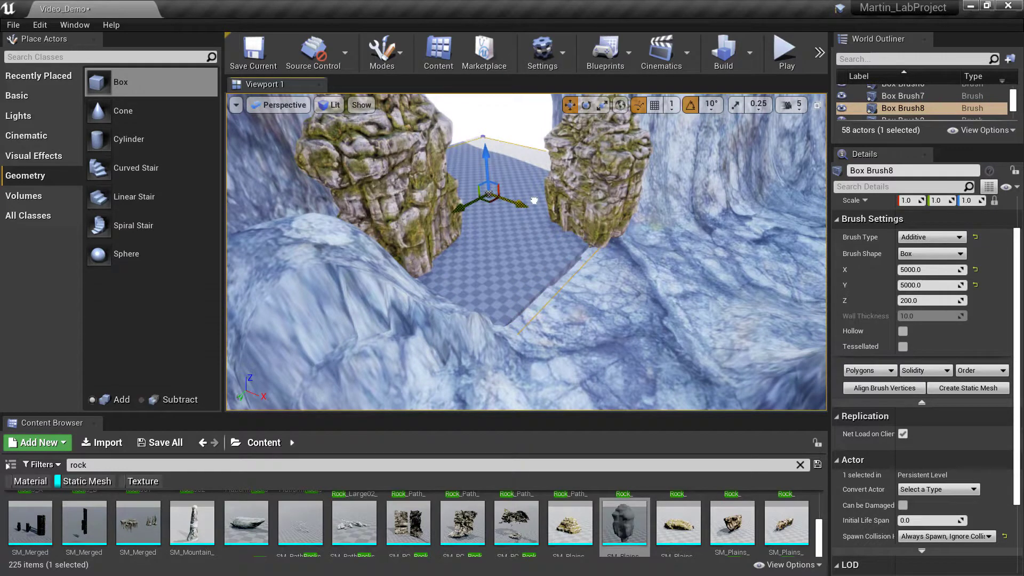
Step: Fine-tune the floor box's height so its front edge sinks into the landscape at the entrance
mouse_move(507, 214)
right_mouse_down()
mouse_move(448, 256)
mouse_move(416, 263)
mouse_move(414, 184)
mouse_move(408, 242)
mouse_move(403, 194)
right_mouse_up()
key("s")
right_click_drag(579, 199, 599, 216)
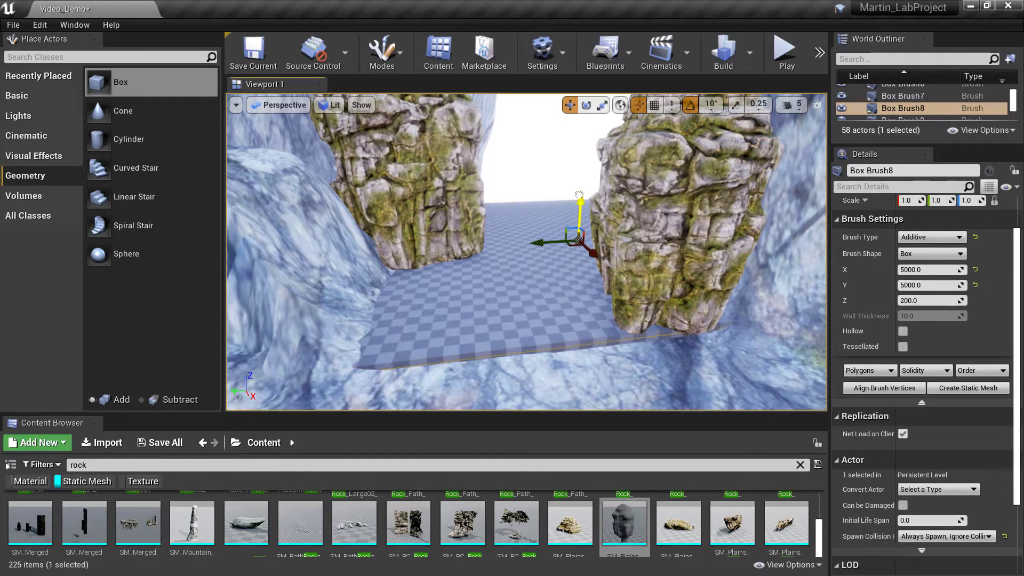
left_click_drag(580, 195, 587, 198)
mouse_move(581, 208)
right_mouse_down()
mouse_move(586, 238)
mouse_move(590, 213)
mouse_move(614, 212)
mouse_move(582, 212)
right_mouse_up()
key("w")
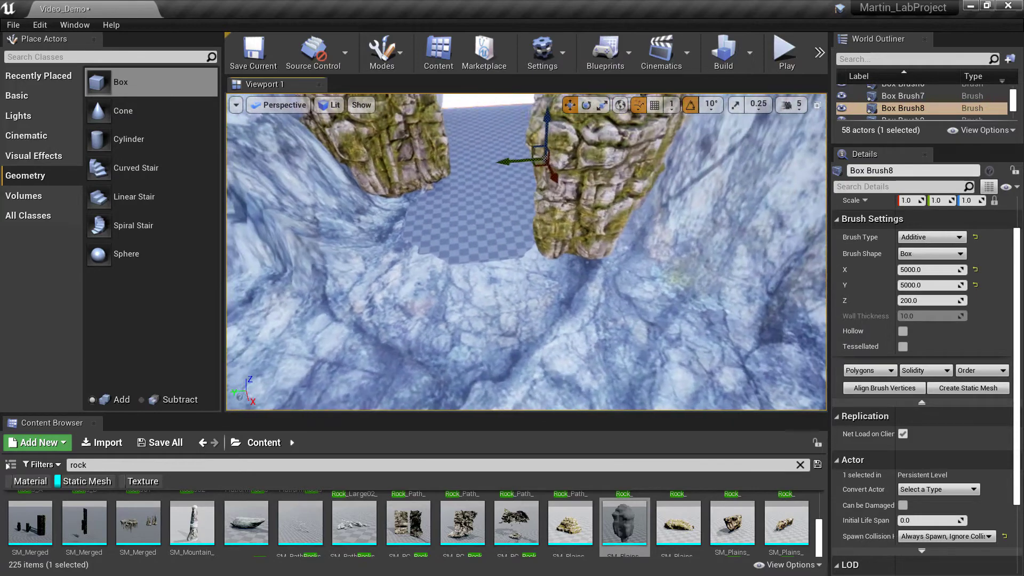
Step: Nudge the floor box along its X axis so its protruding edge tucks under the landscape
left_click(534, 227)
right_click_drag(533, 226, 648, 226)
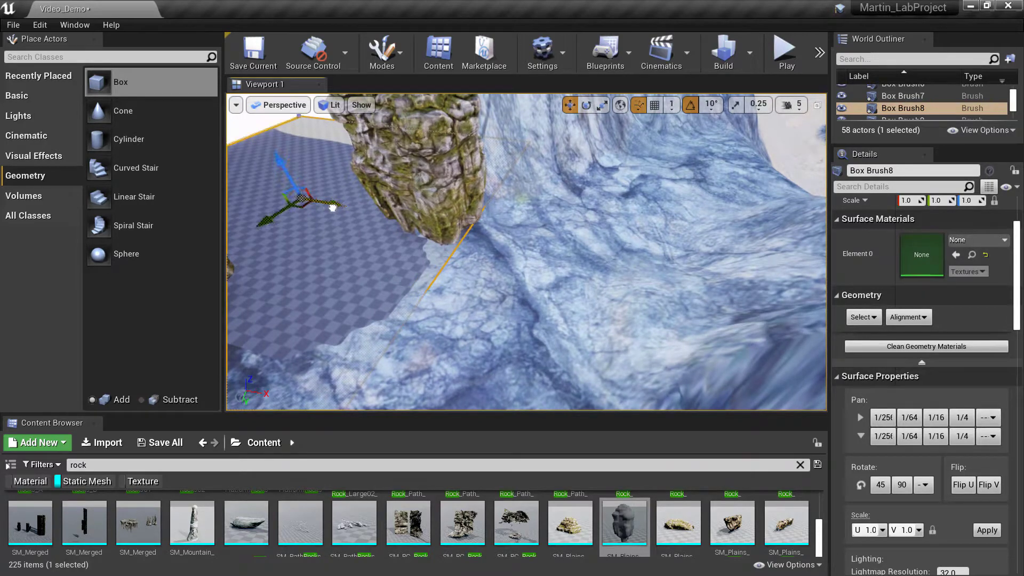
left_click_drag(328, 207, 328, 207)
right_click_drag(362, 246, 431, 188)
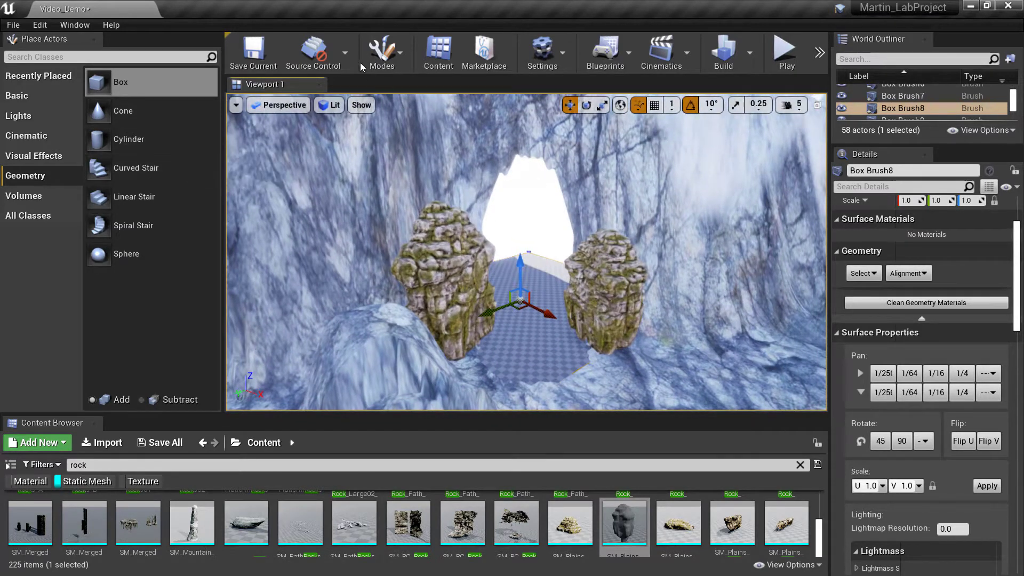
Step: Return to the Landscape sculpting tools with Visibility active and reduce the brush size to about 239.85
left_click(402, 49)
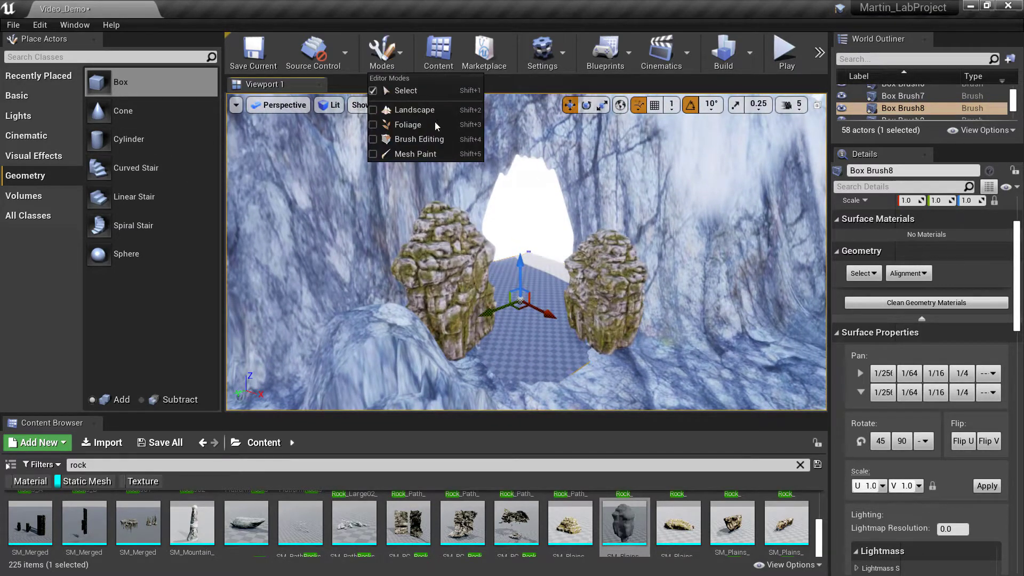
left_click(388, 110)
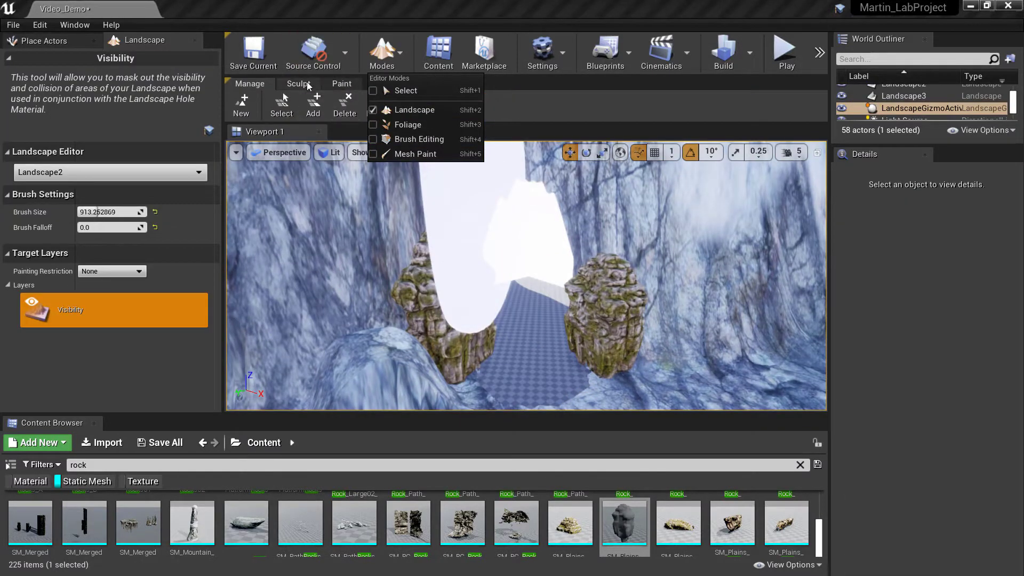
left_click(299, 84)
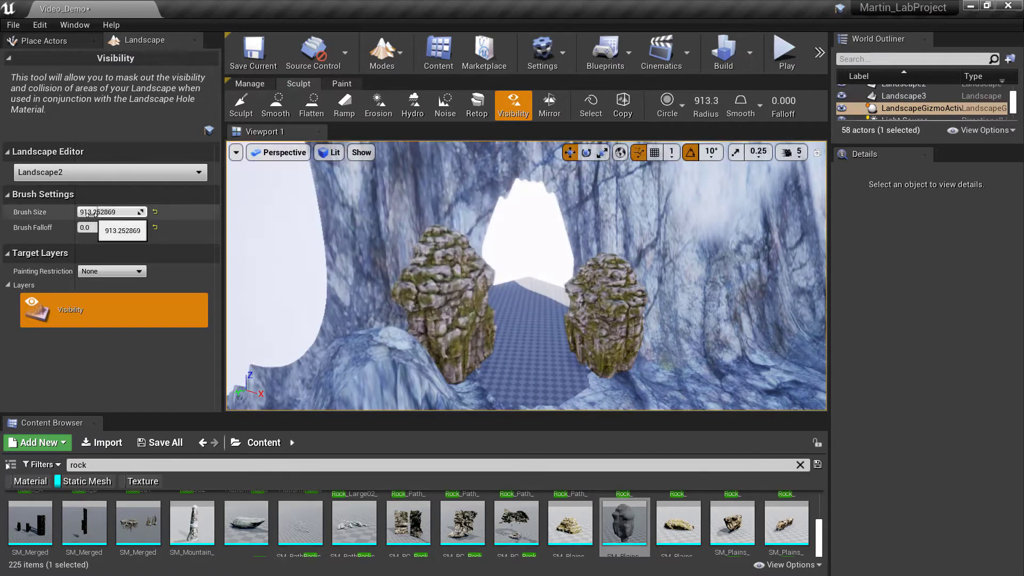
left_click_drag(89, 213, 56, 213)
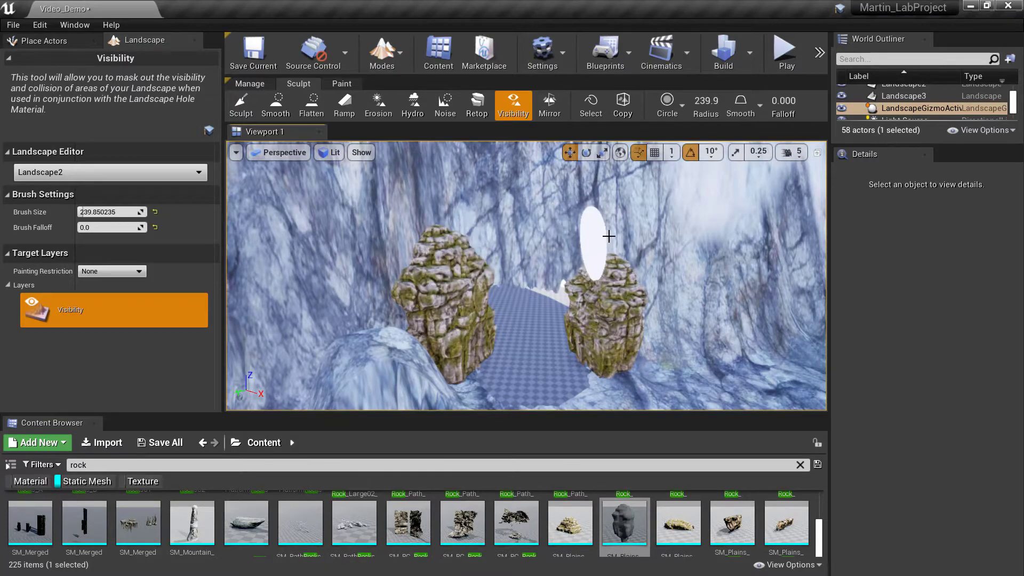
left_click(616, 235)
mouse_move(618, 235)
right_mouse_down()
mouse_move(603, 331)
mouse_move(661, 229)
mouse_move(653, 320)
mouse_move(634, 239)
right_mouse_up()
key("s")
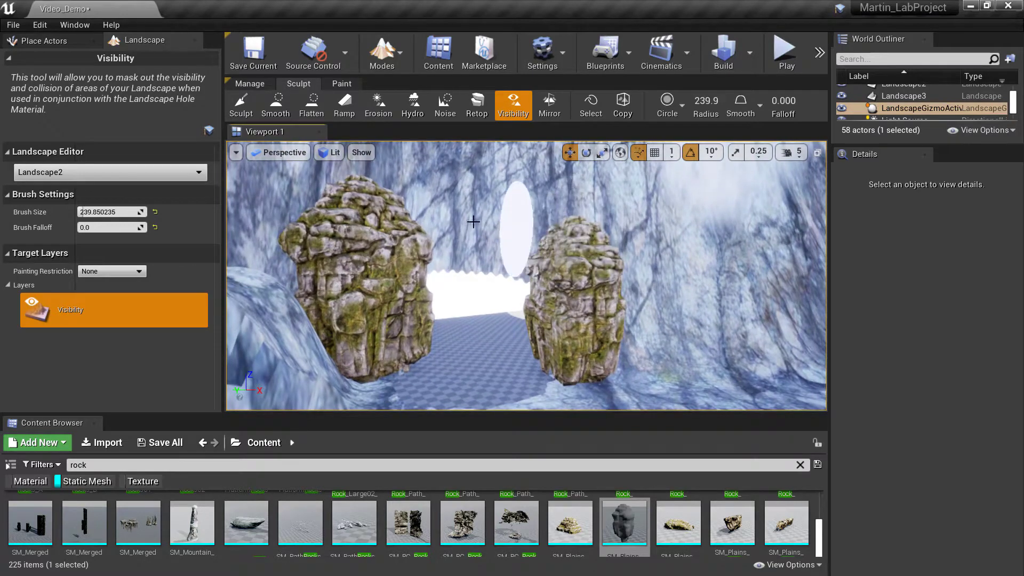
key("w")
mouse_move(400, 221)
right_mouse_down()
mouse_move(394, 315)
mouse_move(341, 262)
mouse_move(320, 256)
mouse_move(331, 238)
mouse_move(486, 234)
right_mouse_up()
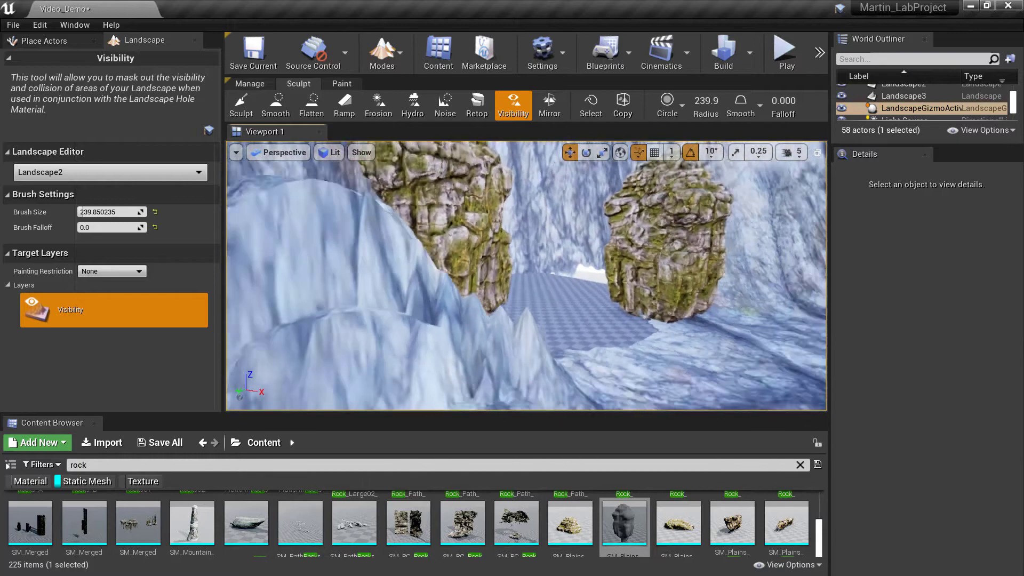
Step: Raise the camera speed to 7 and fly from the cave back to the building on the paved area
mouse_move(509, 290)
right_mouse_down()
mouse_move(509, 214)
mouse_move(509, 314)
mouse_move(509, 290)
mouse_move(416, 290)
mouse_move(256, 245)
mouse_move(267, 186)
mouse_move(288, 251)
mouse_move(229, 238)
right_mouse_up()
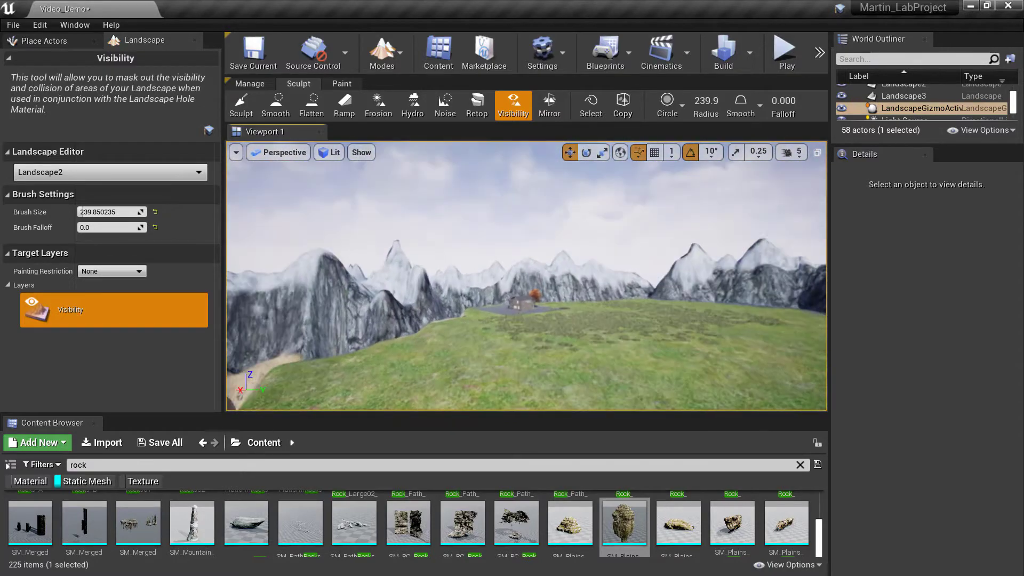
left_click(791, 152)
left_click_drag(842, 184, 875, 185)
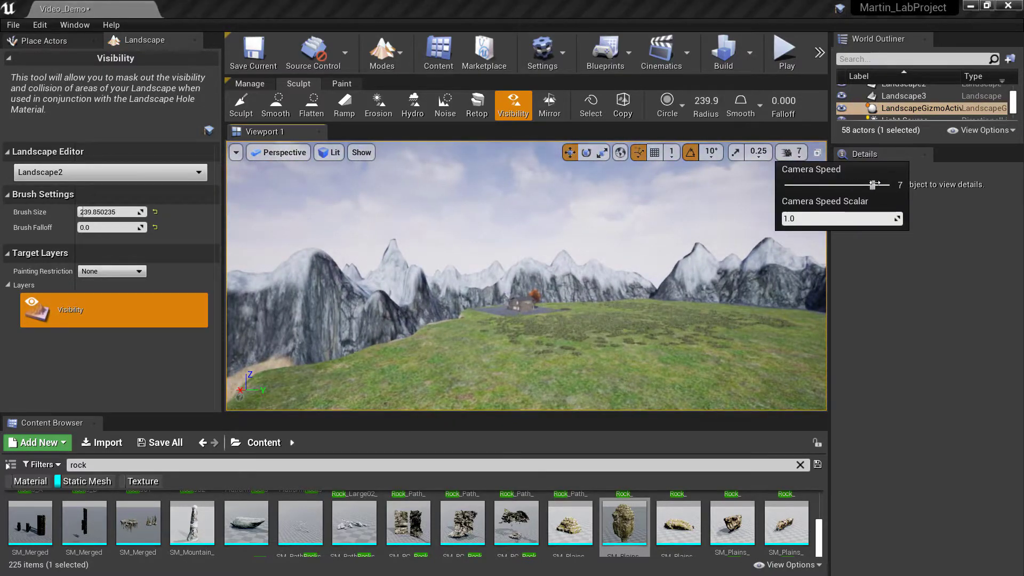
mouse_move(530, 359)
right_mouse_down()
mouse_move(528, 277)
mouse_move(528, 352)
mouse_move(496, 344)
mouse_move(539, 379)
mouse_move(512, 368)
mouse_move(560, 359)
right_mouse_up()
key("w")
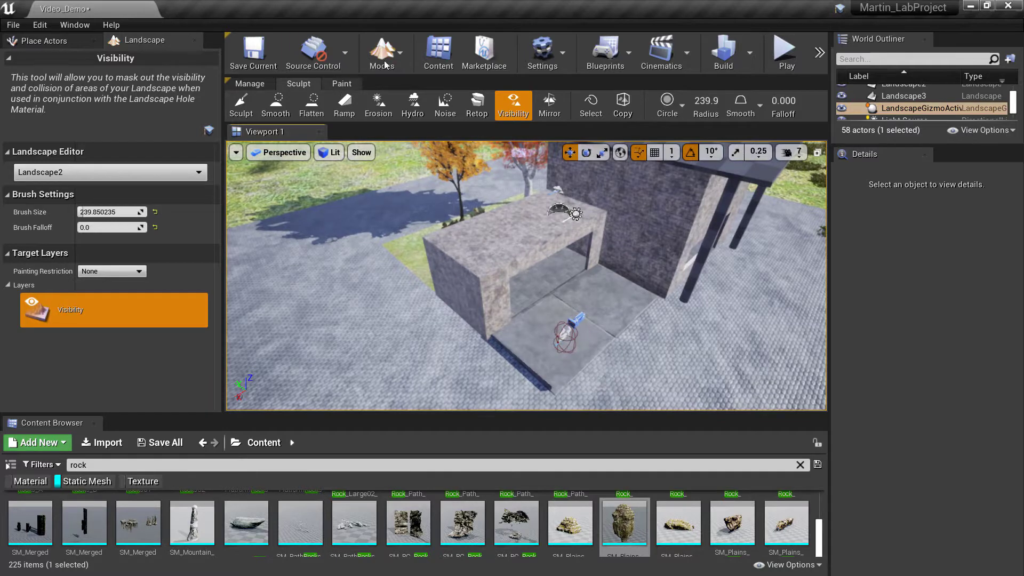
Step: Leave landscape editing for Select mode and select the first-person character beside the building
left_click(382, 53)
left_click(409, 91)
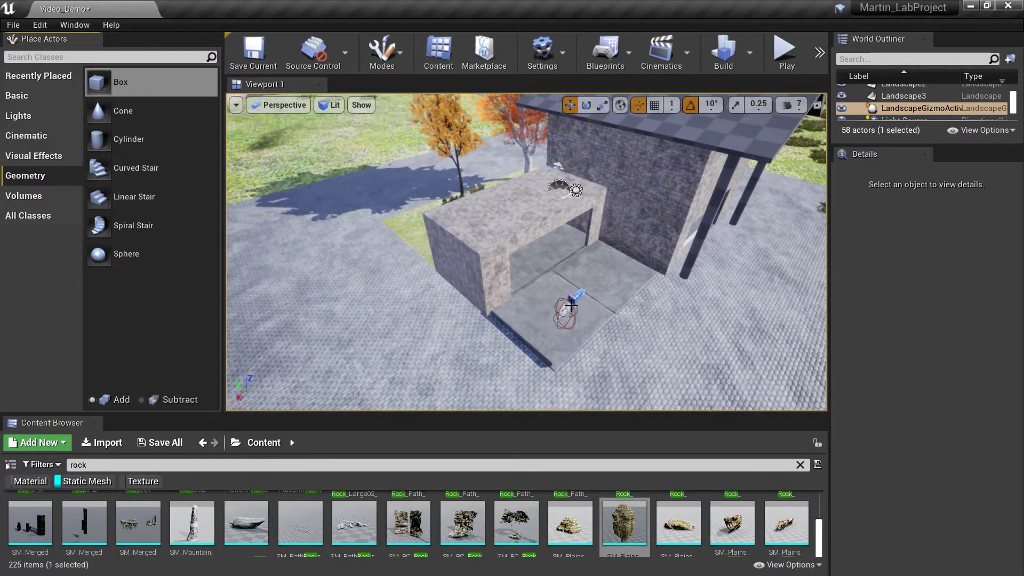
mouse_move(571, 305)
left_mouse_down()
mouse_move(605, 269)
mouse_move(585, 291)
left_mouse_up()
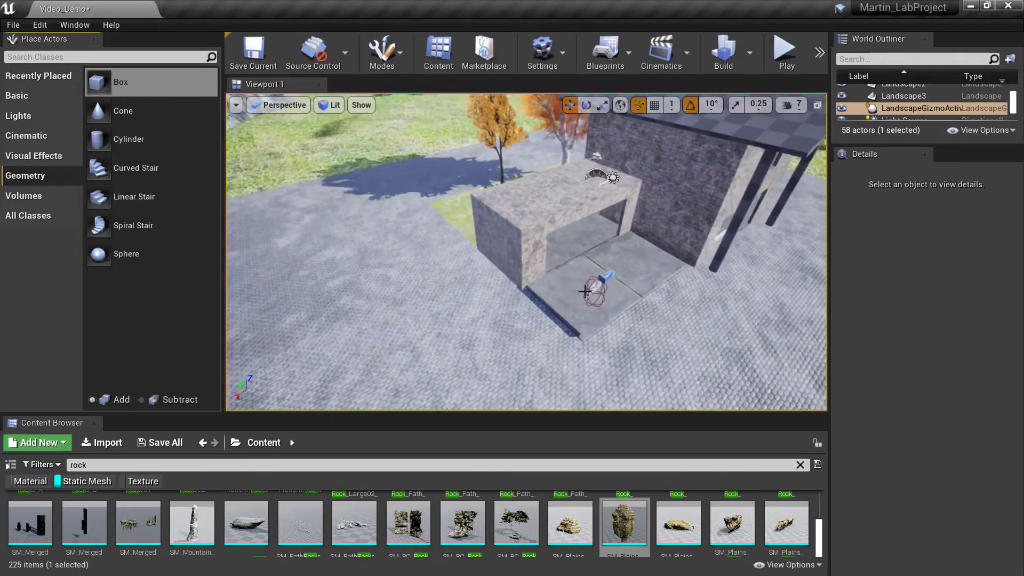
left_click(602, 284)
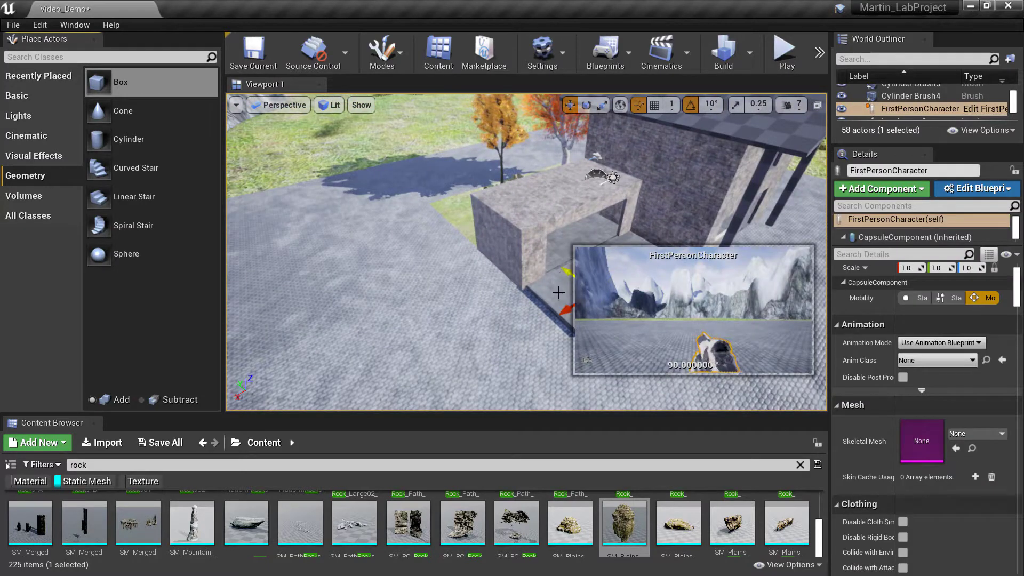
Step: Move the first-person character across the landscape to the ground just outside the cave entrance
left_click_drag(565, 313, 1013, 43)
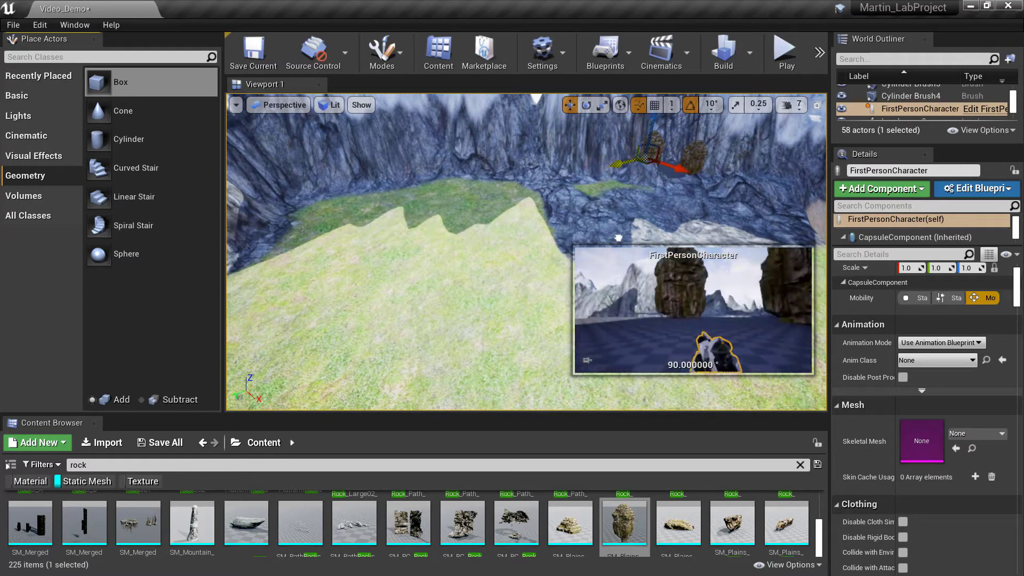
left_click_drag(678, 169, 743, 191)
key("w")
right_click_drag(707, 232, 777, 125)
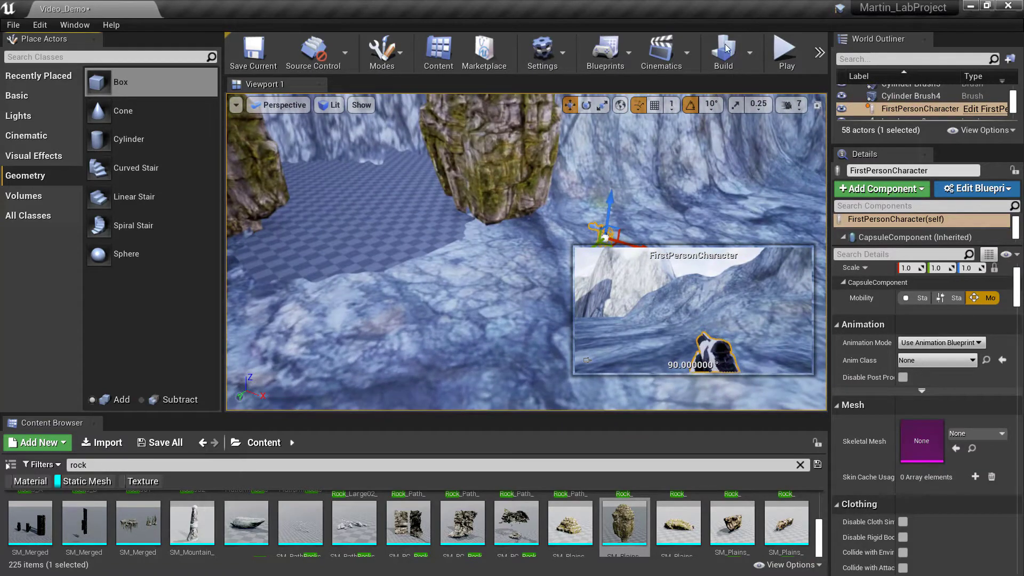
Step: Reduce the camera speed to 3 and position the character just above the ground at the cave threshold, in front of the rock
left_click(792, 104)
left_click_drag(849, 138, 824, 140)
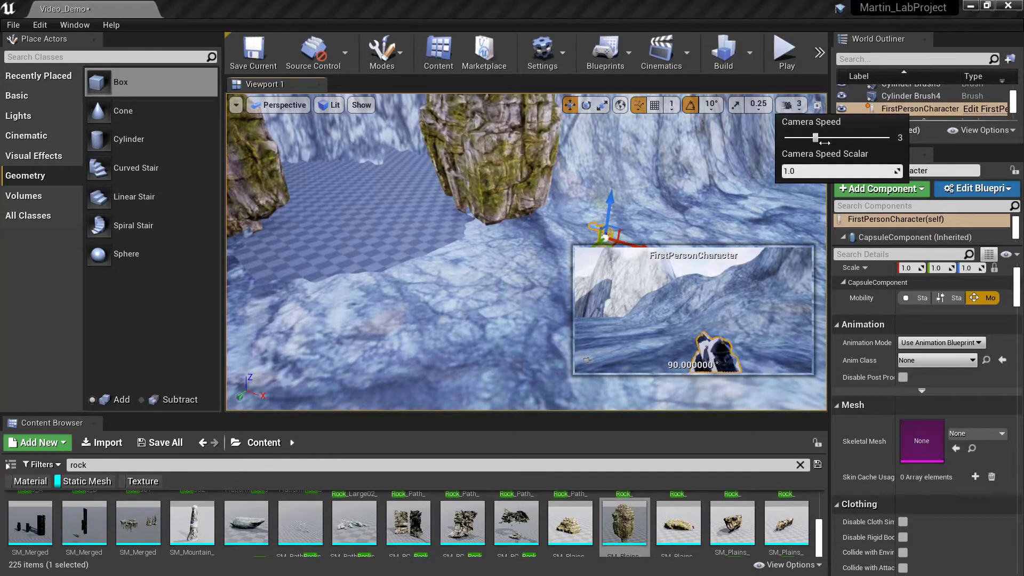
right_click_drag(473, 217, 493, 226)
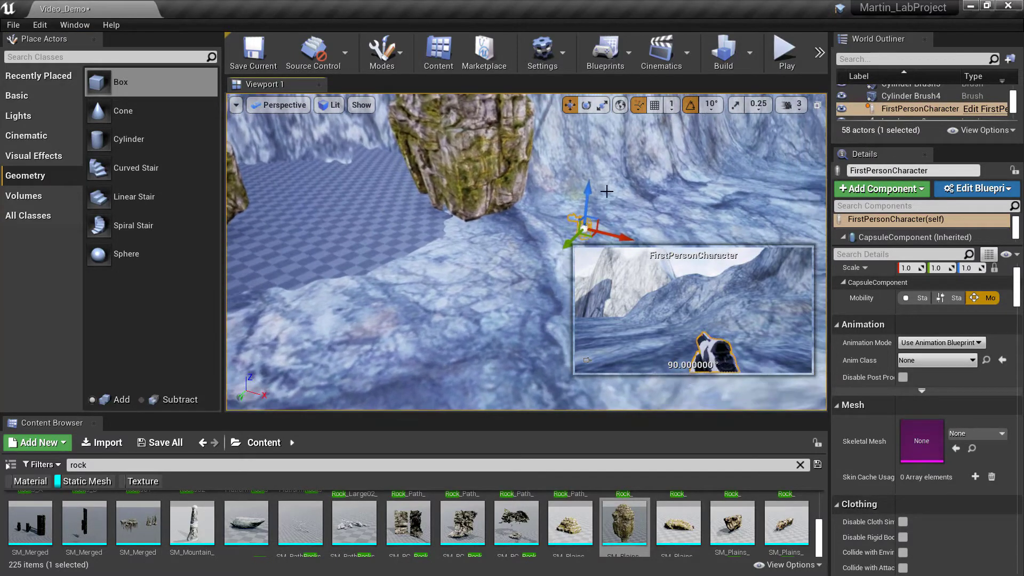
left_click_drag(566, 245, 444, 235)
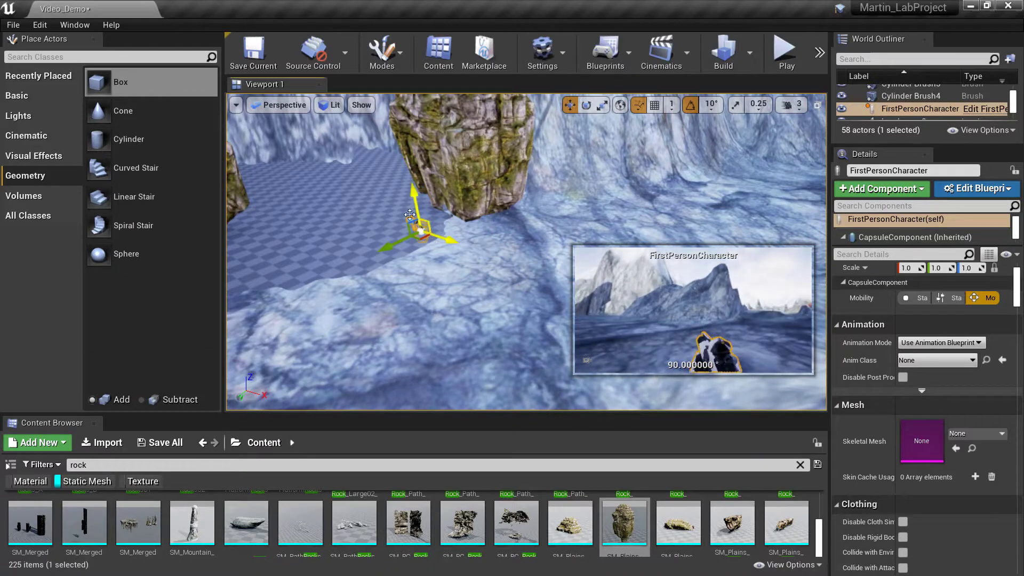
left_click_drag(417, 196, 414, 183)
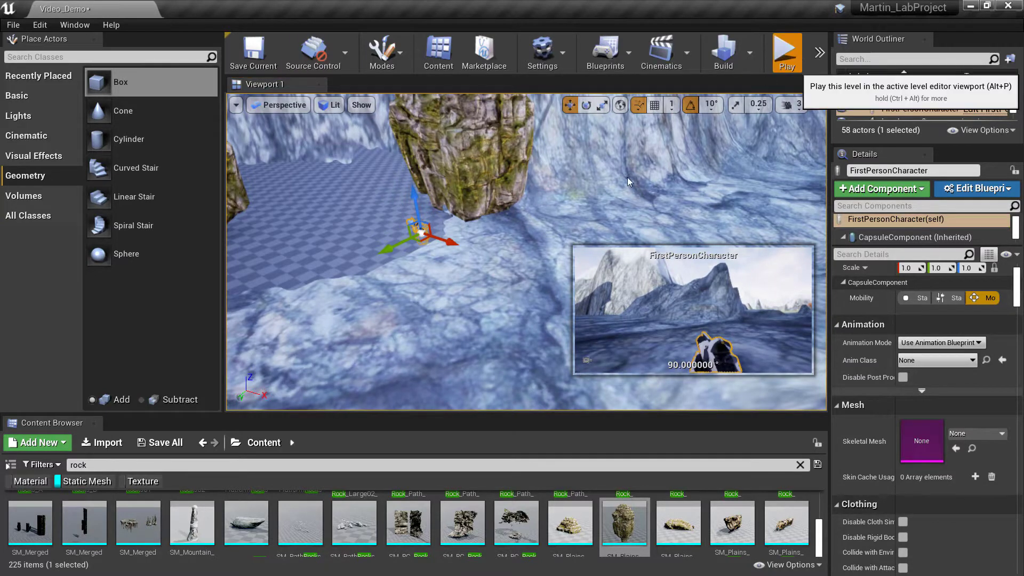
Step: Play the level and walk through the cave entrance to test the floor's transition to the landscape, ending the play session
left_click(785, 53)
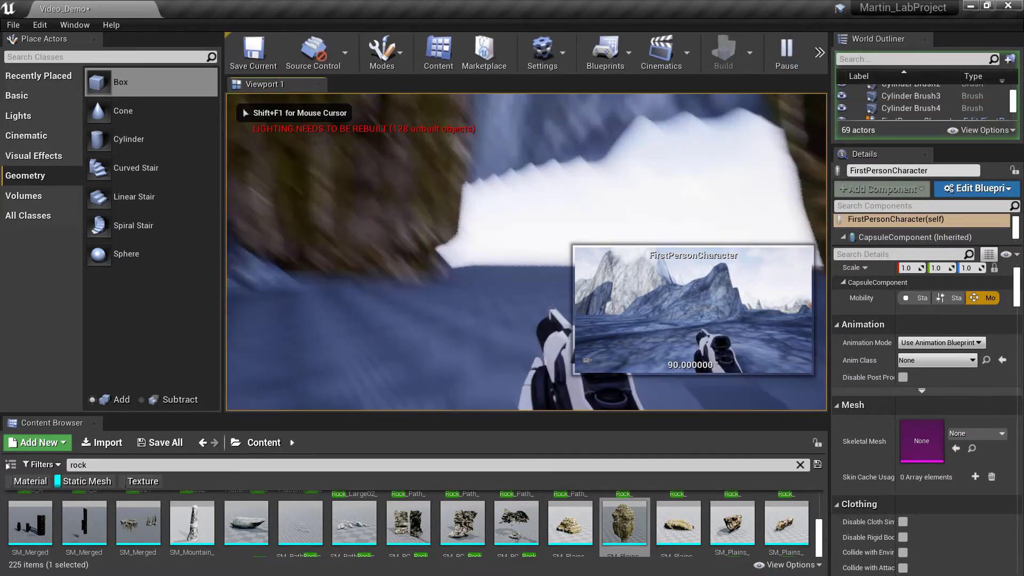
key("w")
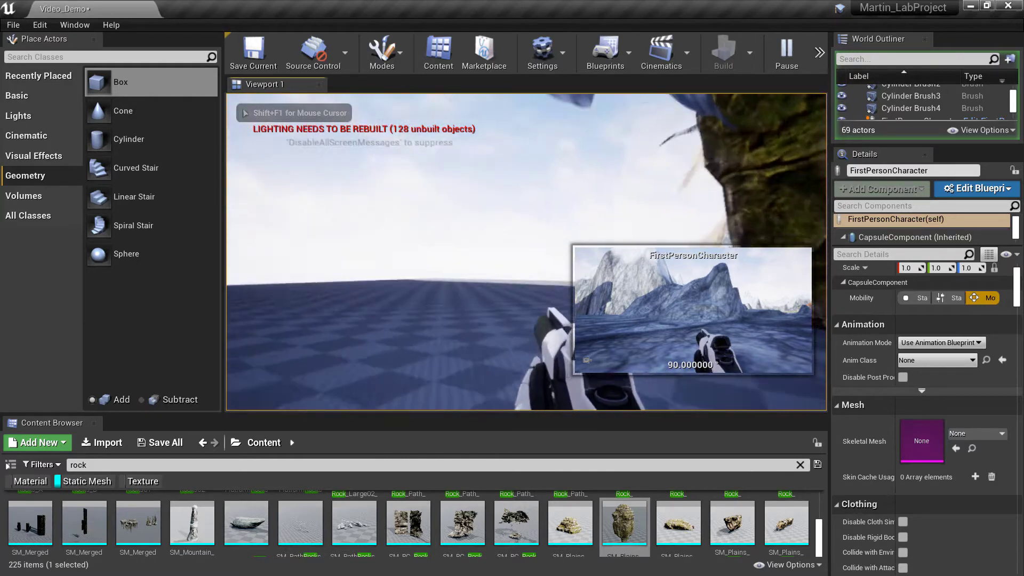
key("w")
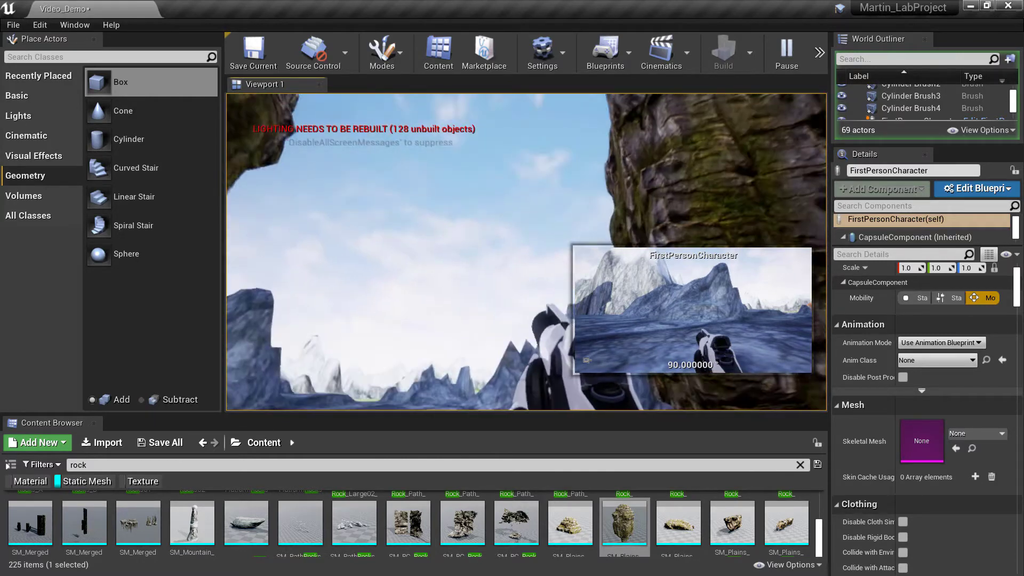
key("w")
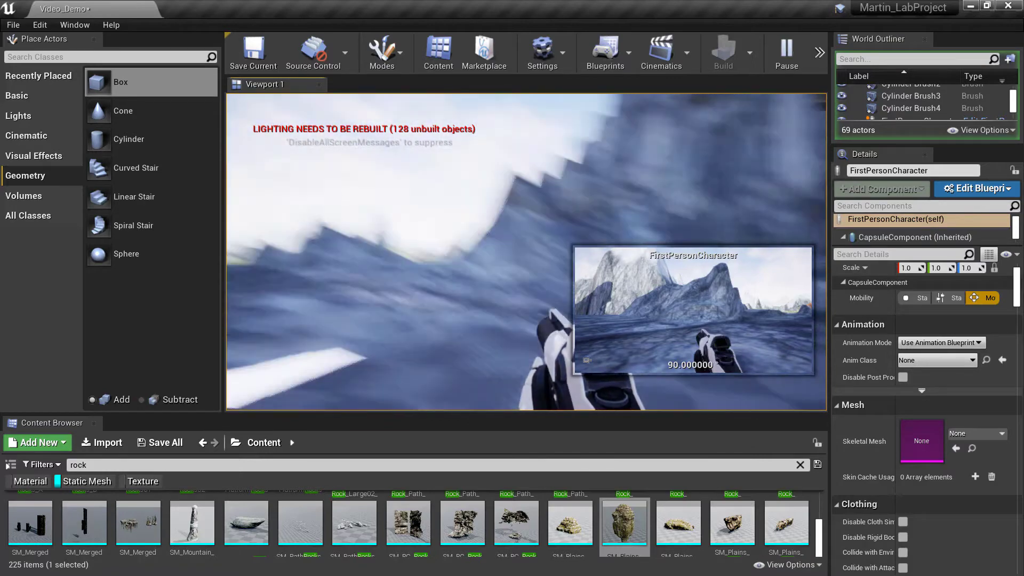
key("w")
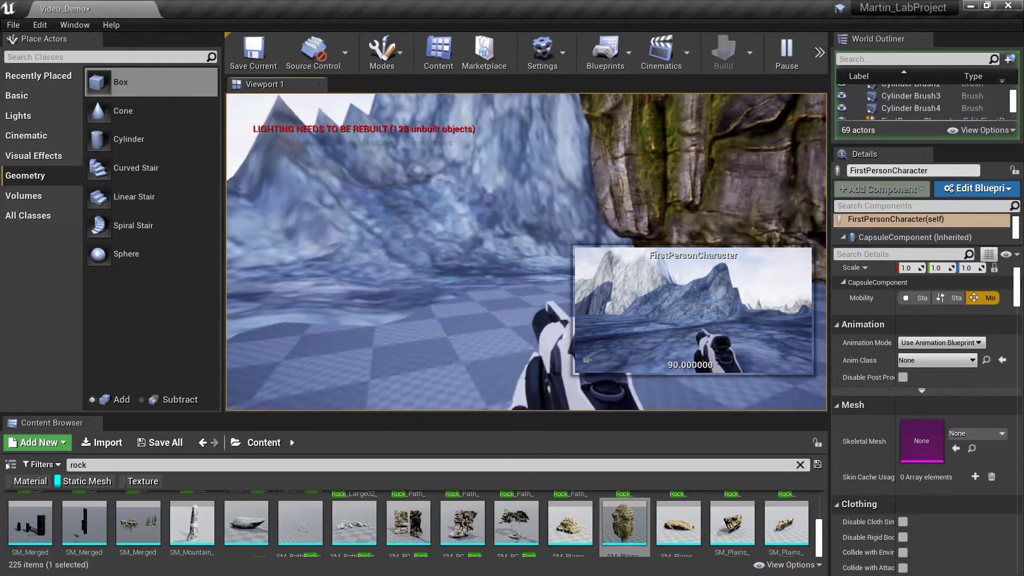
key("w")
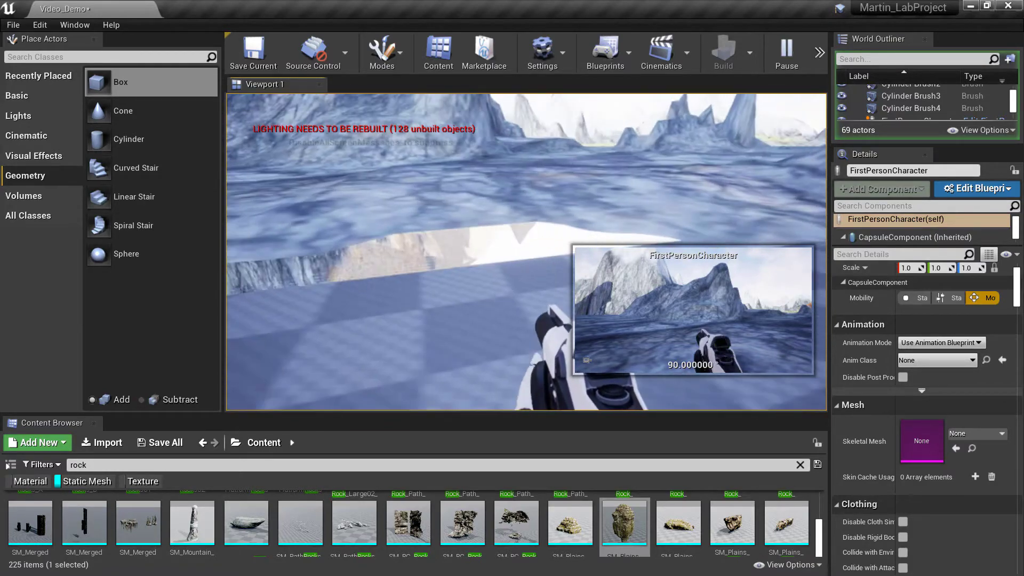
key("w")
key("Escape")
Step: Select the cave floor box and raise it to a Z location of -122 to close the gap with the landscape
mouse_move(505, 334)
right_mouse_down()
mouse_move(483, 333)
mouse_move(510, 299)
mouse_move(539, 347)
mouse_move(537, 296)
mouse_move(486, 307)
mouse_move(514, 306)
right_mouse_up()
key("s")
left_click(505, 334)
key("s")
key("s")
key("w")
scroll(968, 335, "up", 2)
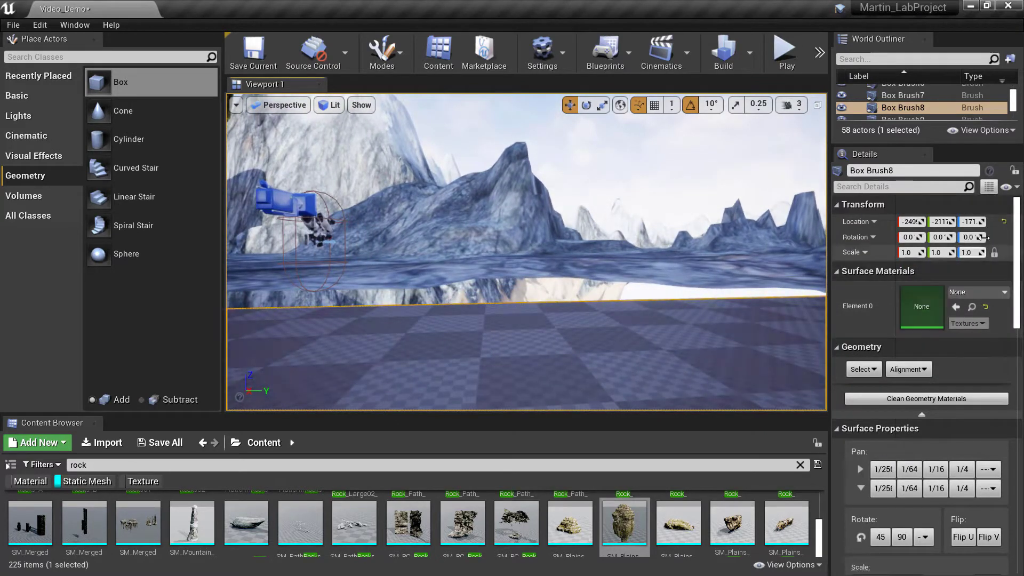
mouse_move(973, 222)
left_mouse_down()
mouse_move(985, 222)
mouse_move(974, 221)
left_mouse_up()
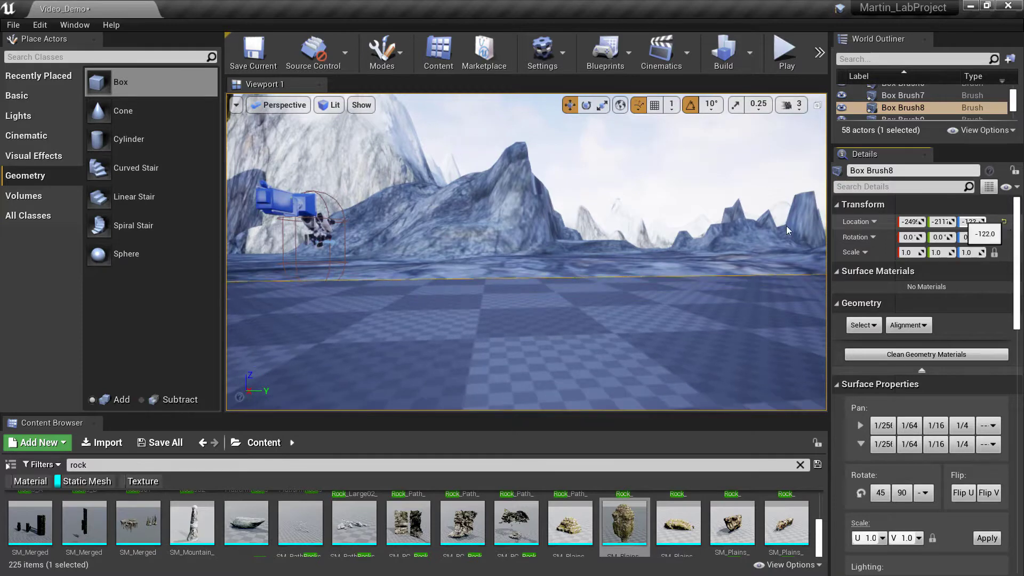
Step: Examine from several distances how the raised floor box meets the landscape at the entrance
key("w")
mouse_move(621, 251)
right_mouse_down()
mouse_move(635, 226)
mouse_move(687, 232)
mouse_move(646, 250)
mouse_move(644, 209)
mouse_move(642, 273)
mouse_move(641, 227)
mouse_move(574, 260)
mouse_move(608, 243)
right_mouse_up()
key("s")
key("w")
key("s")
key("s")
key("w")
key("s")
key("w")
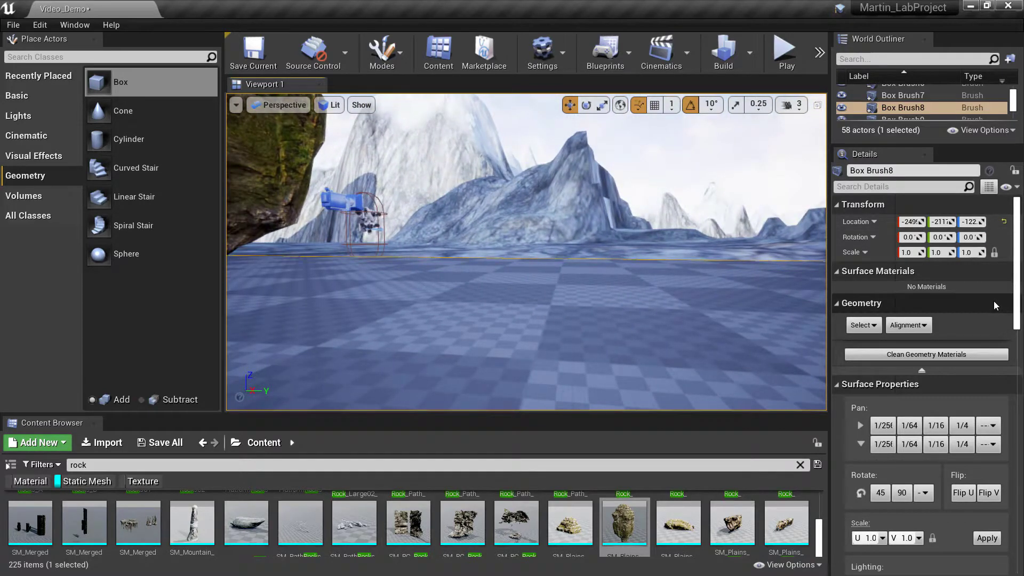
Step: Set the floor box's Z location to -115
left_click(970, 222)
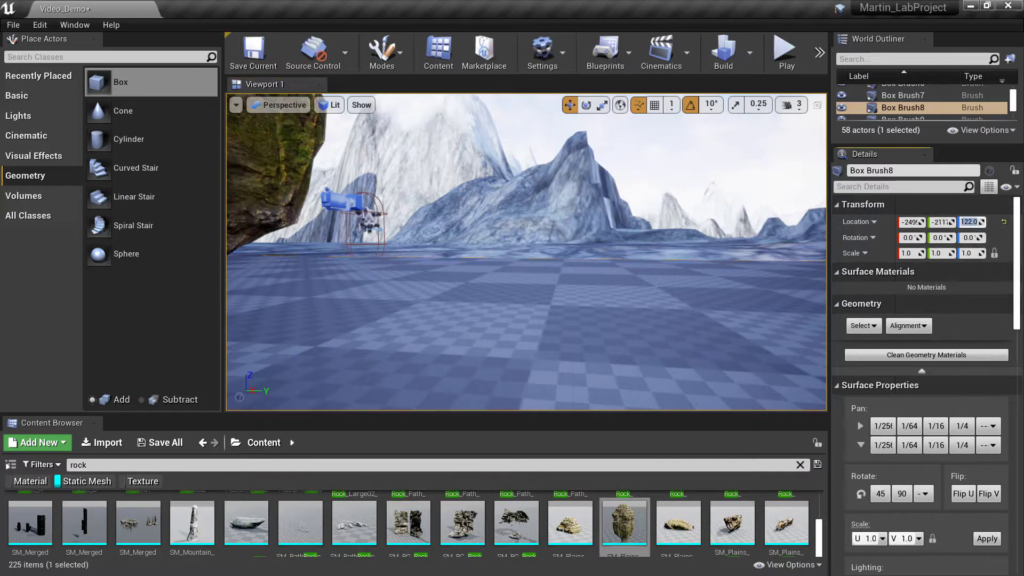
type("-2117")
key("Return")
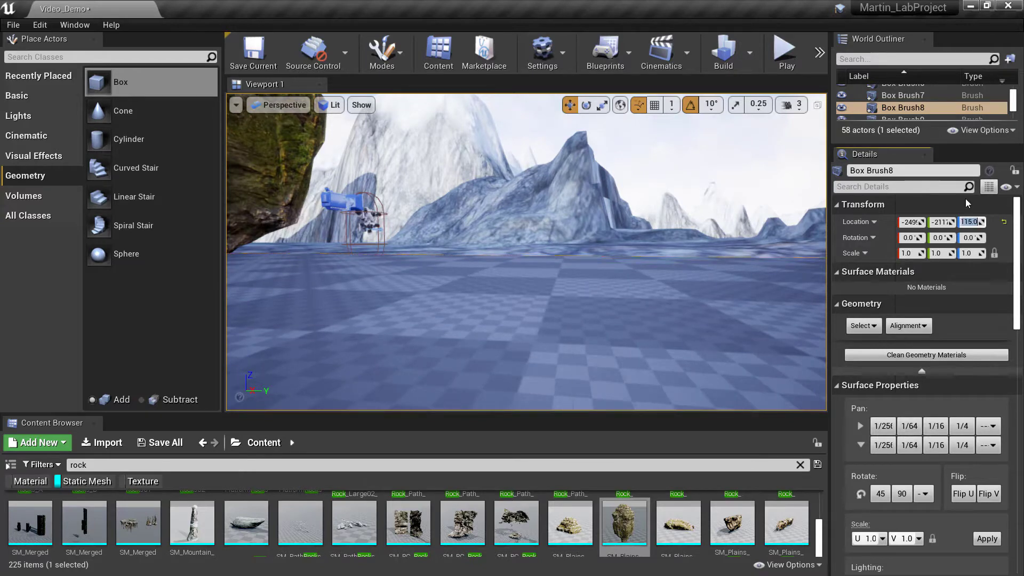
right_click_drag(768, 224, 862, 208)
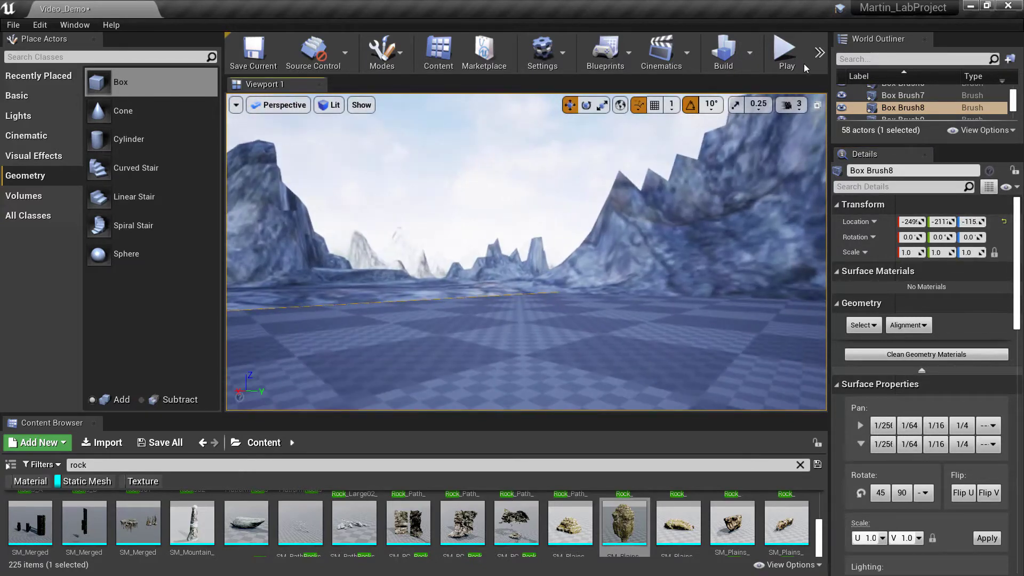
Step: Playtest the raised floor by walking along its edge and across the threshold, ending the play session
left_click(803, 63)
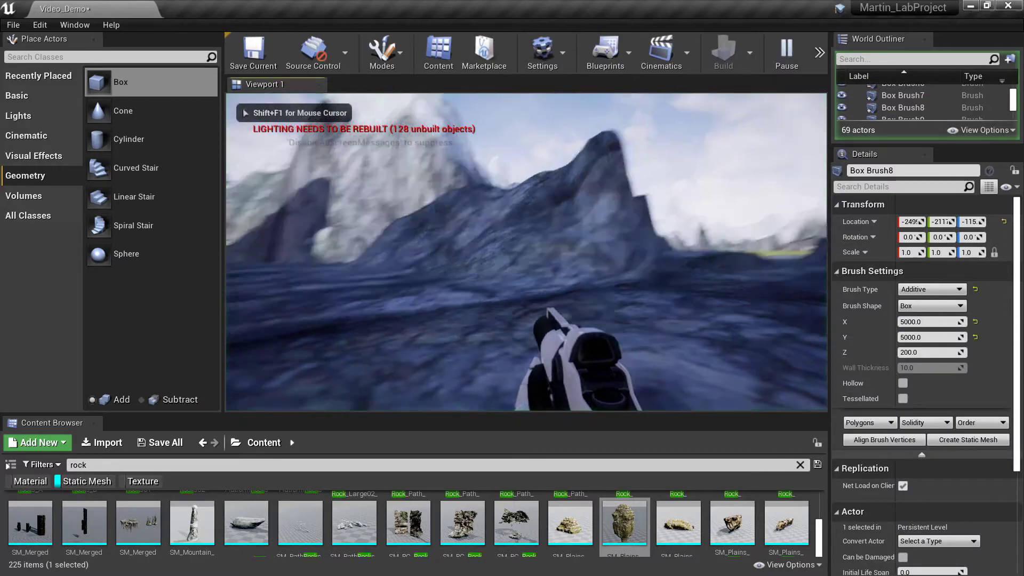
key("w")
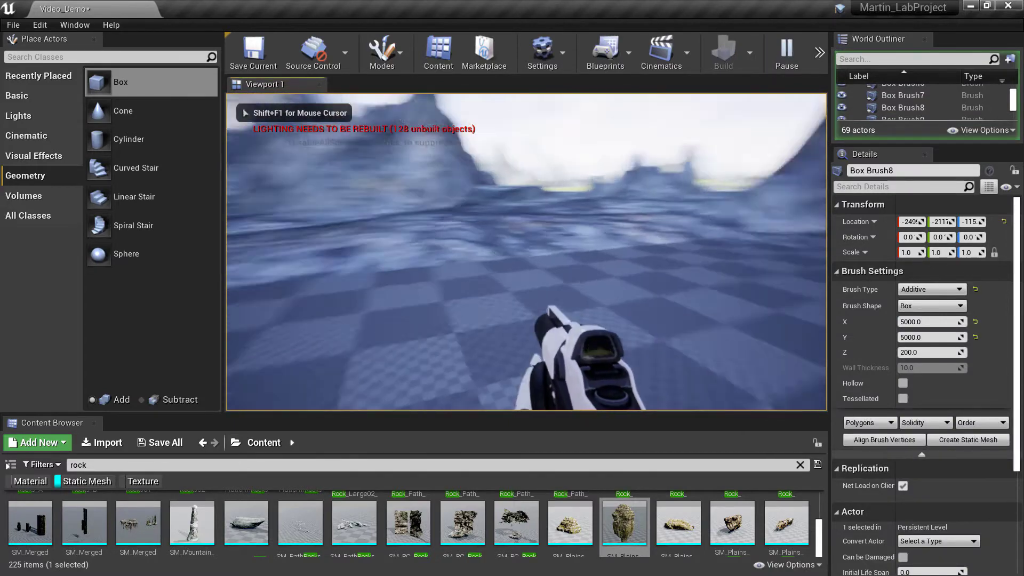
key("w")
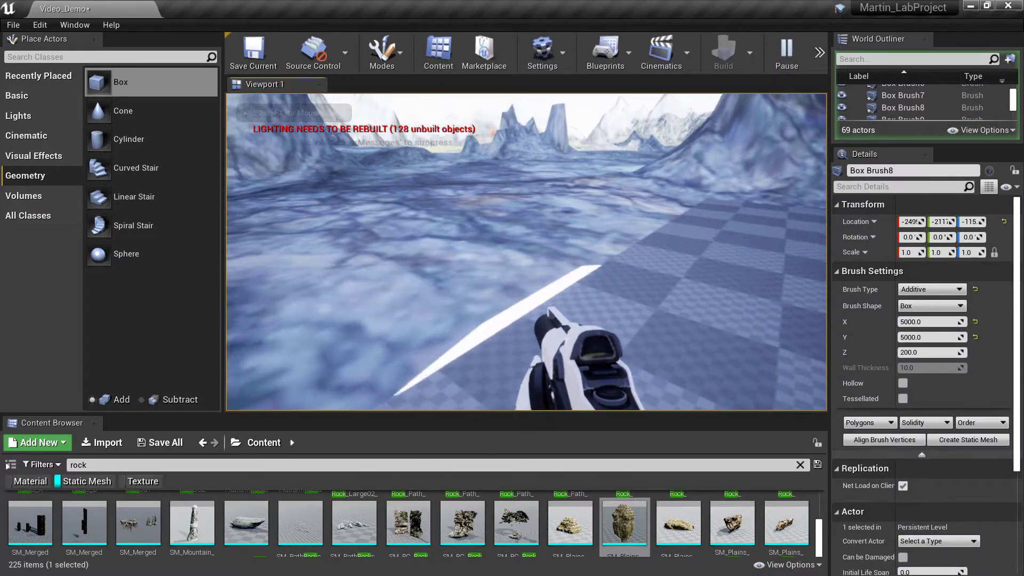
key("w")
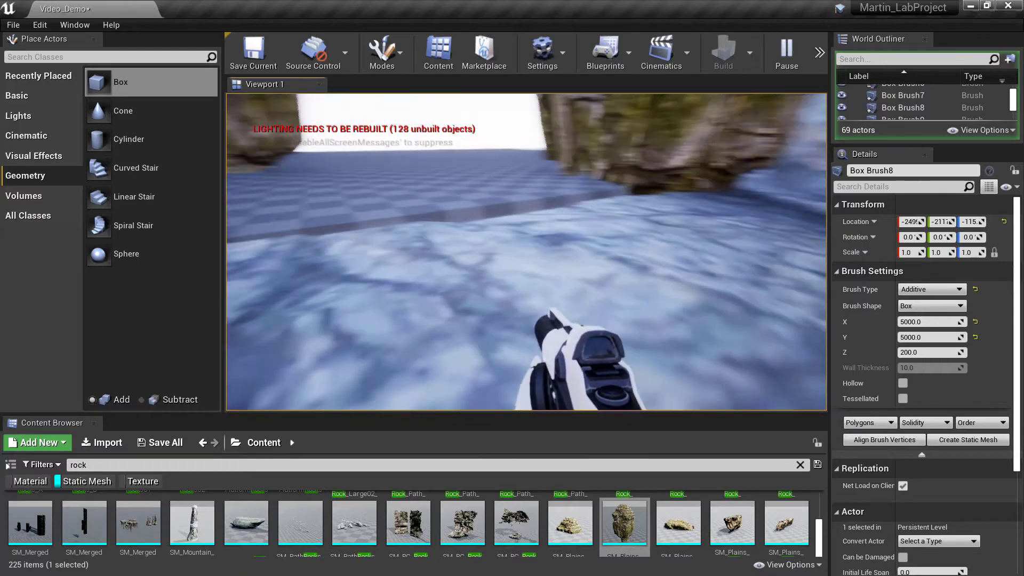
key("w")
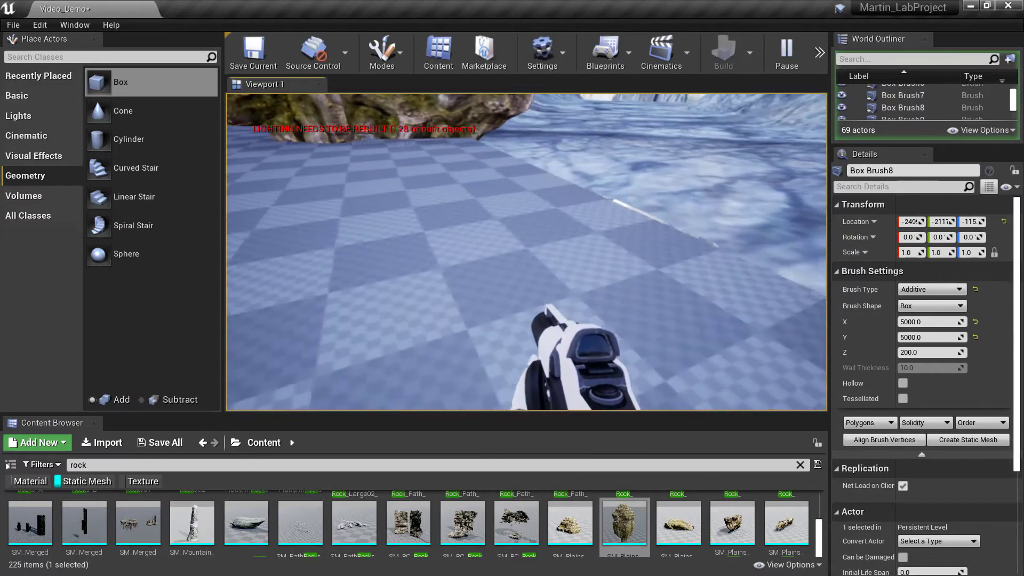
key("Escape")
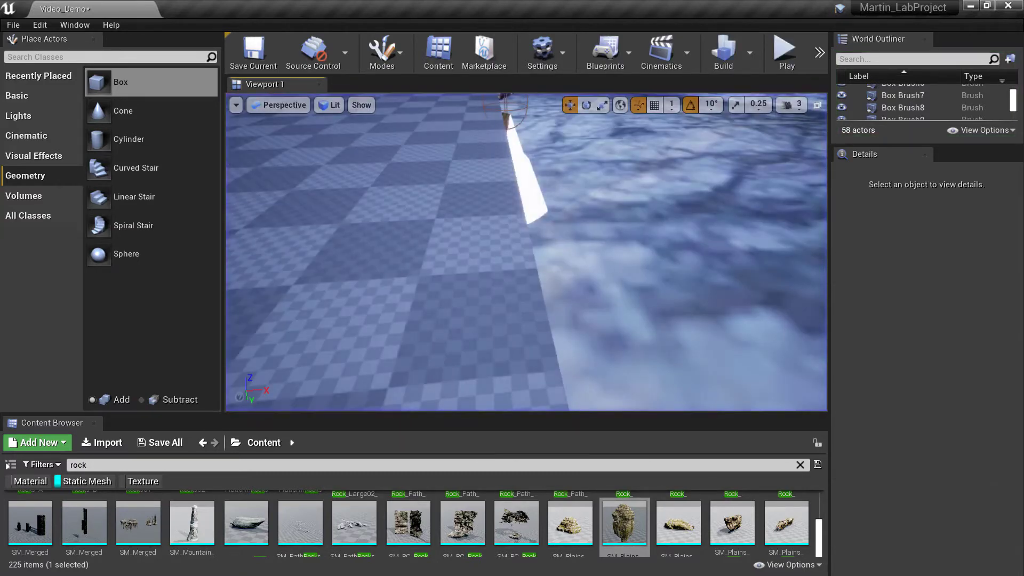
Step: Select the floor box again and shift it outward along its X axis to cover the gap at the landscape edge
right_click_drag(588, 291, 588, 290)
left_click(377, 261)
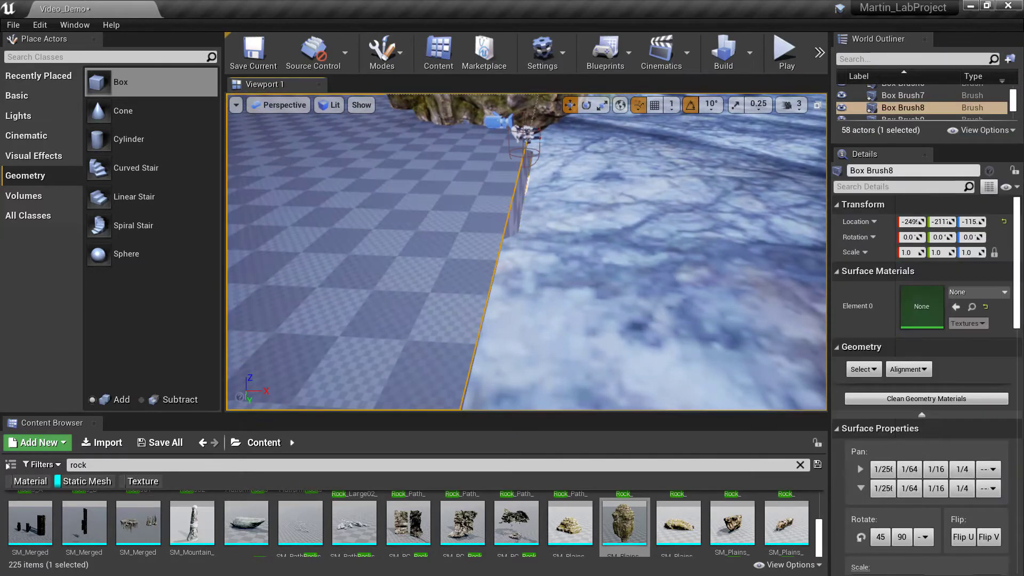
right_click_drag(352, 160, 338, 148)
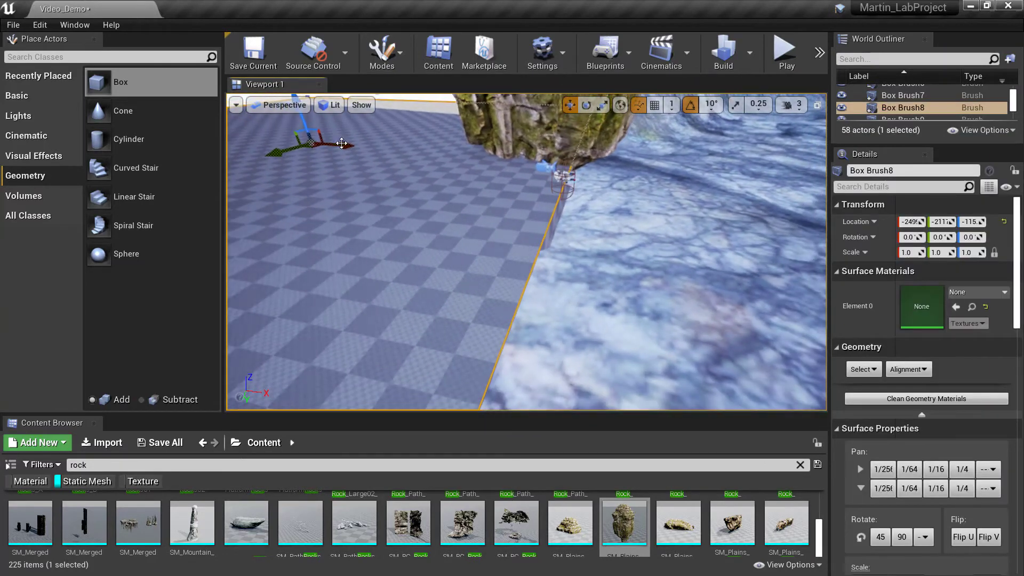
mouse_move(356, 143)
right_mouse_down()
mouse_move(376, 146)
mouse_move(348, 137)
mouse_move(364, 140)
right_mouse_up()
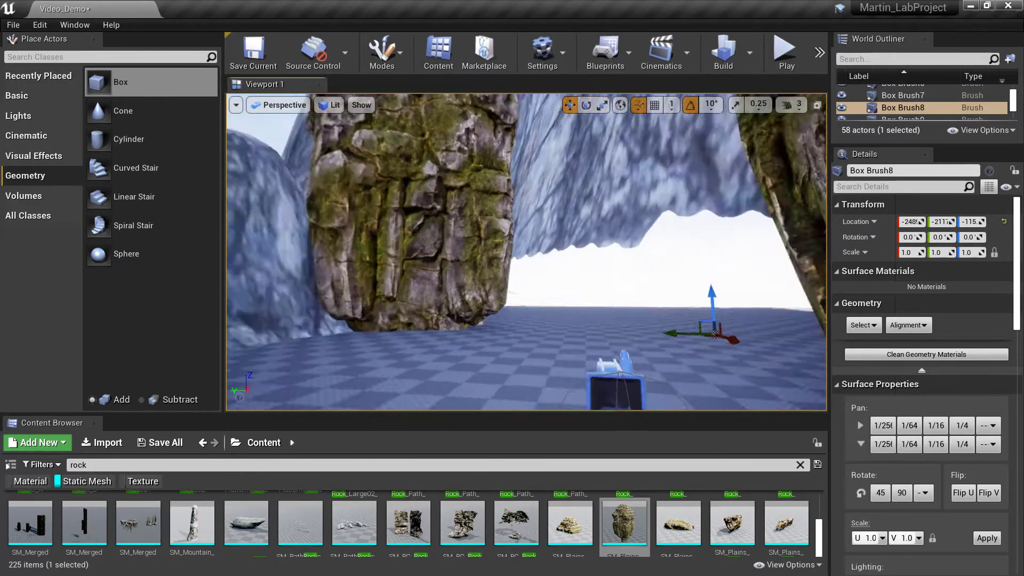
Step: Select the large moss-covered rock framing the entrance on the landscape side and focus the view on it
right_click_drag(364, 140, 372, 138)
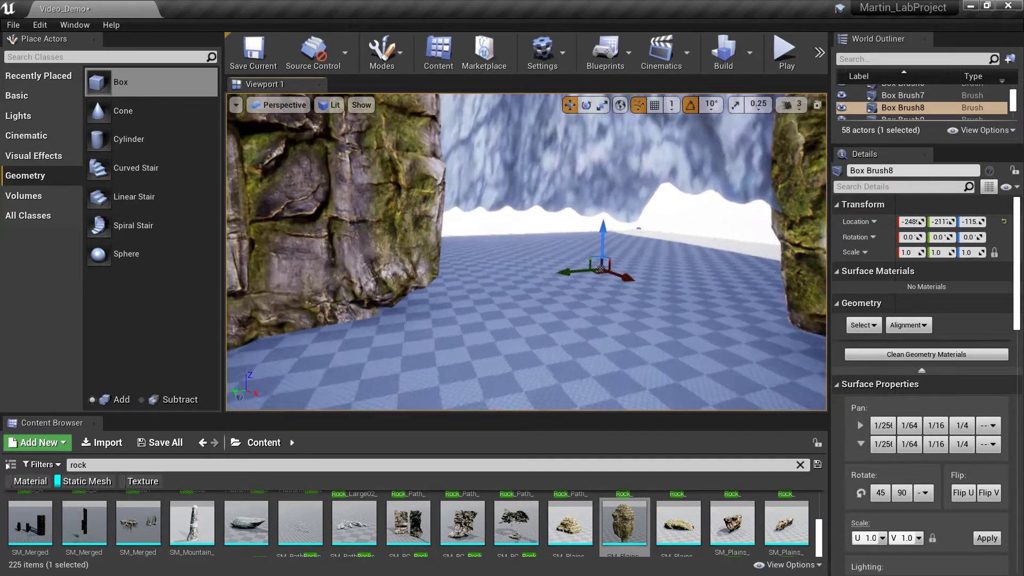
left_click(346, 203)
right_click_drag(347, 203, 364, 203)
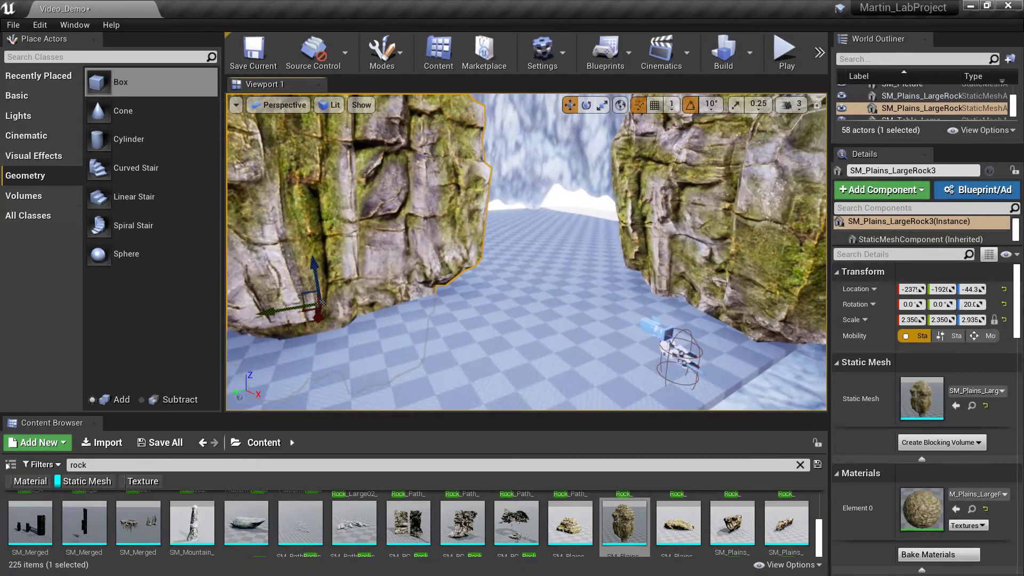
key("f")
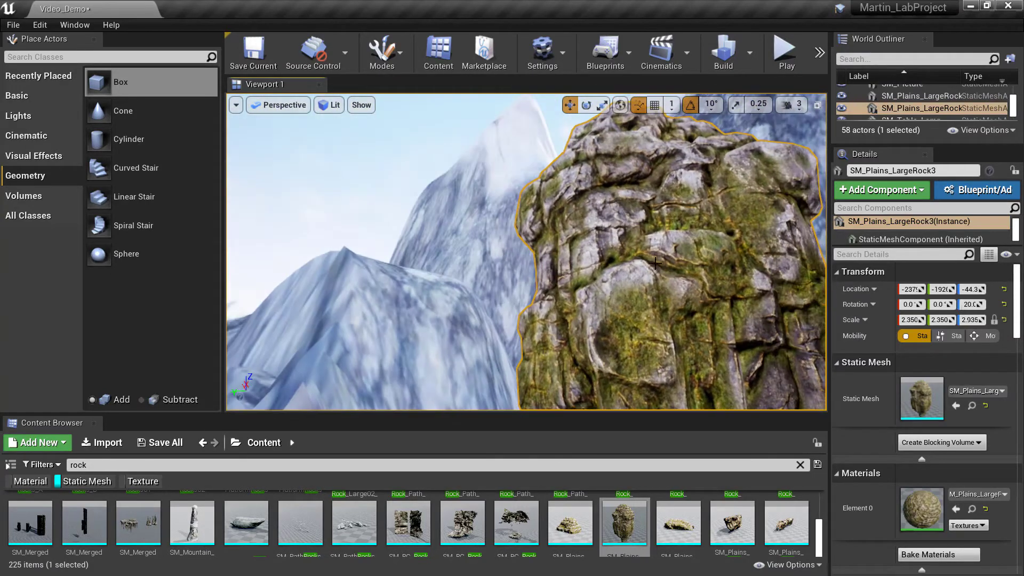
Step: Set the viewport camera speed to 4 and back out to overlook the entrance rocks and the floor's outer edge
left_click(789, 105)
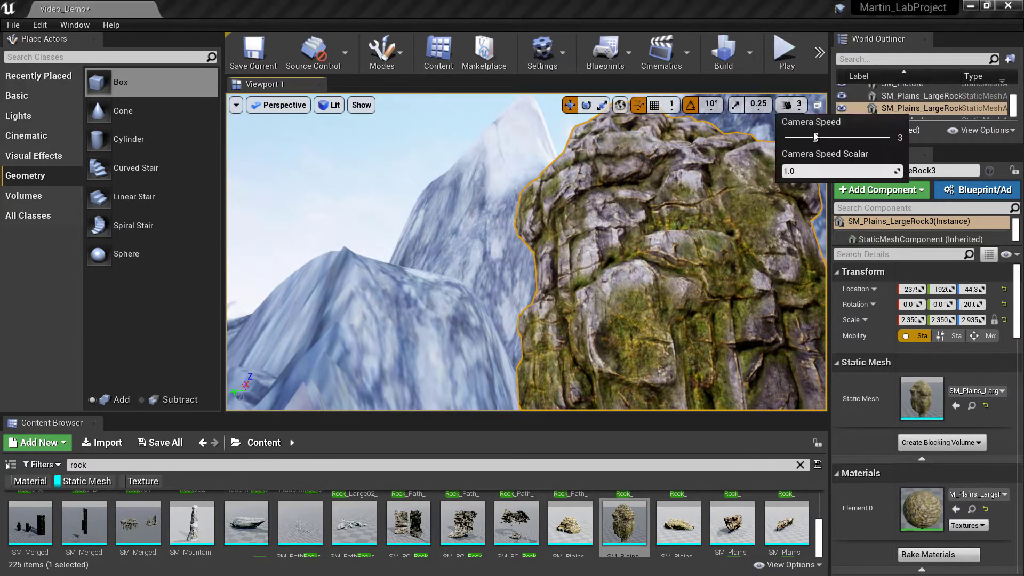
left_click_drag(815, 138, 838, 139)
key("w")
right_click_drag(610, 195, 439, 238)
key("a")
key("w")
key("d")
key("a")
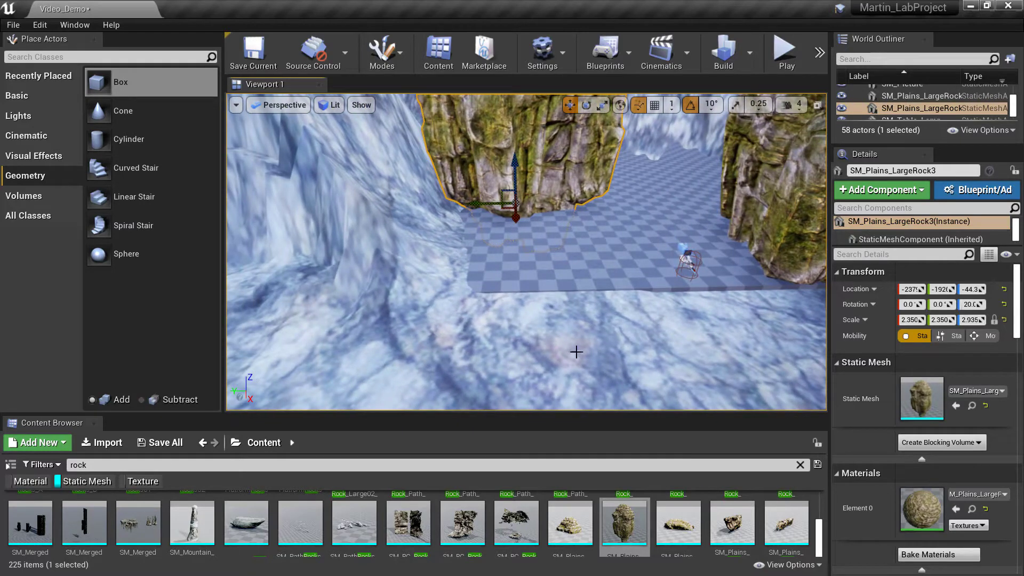
Step: Select the landscape and include materials in the filtered rock asset search
left_click(592, 346)
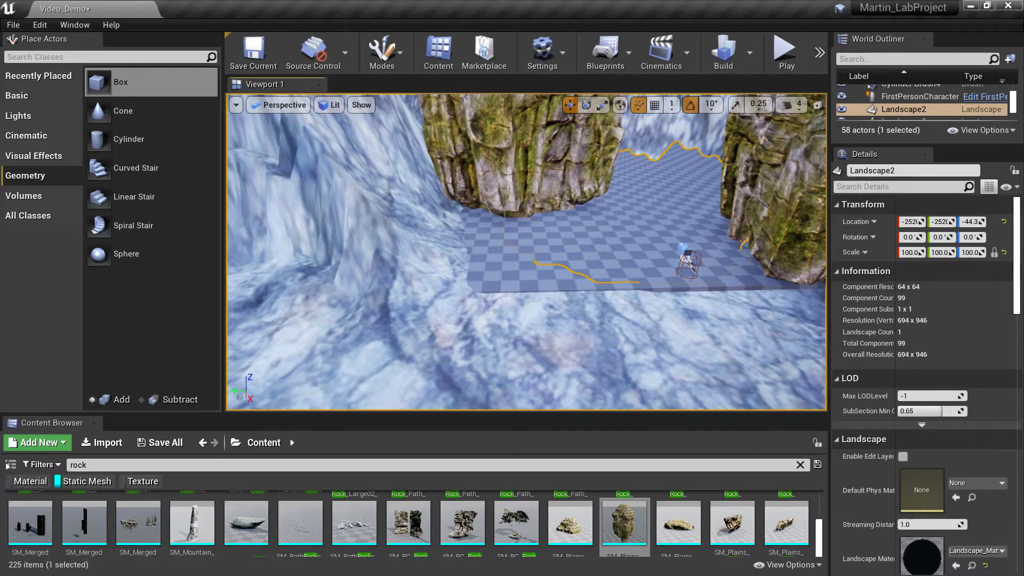
right_click_drag(535, 342, 470, 344)
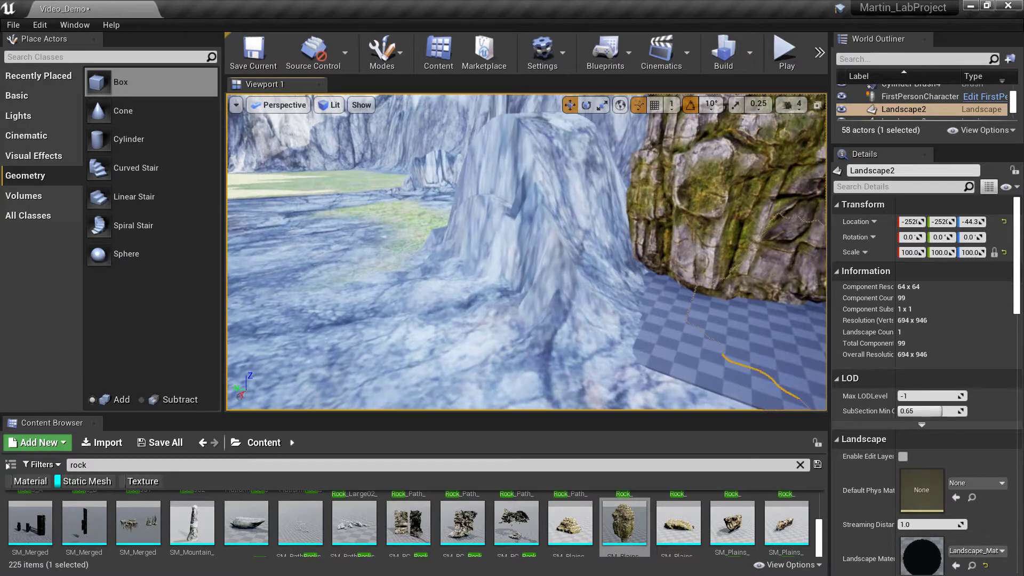
scroll(509, 316, "down", 2)
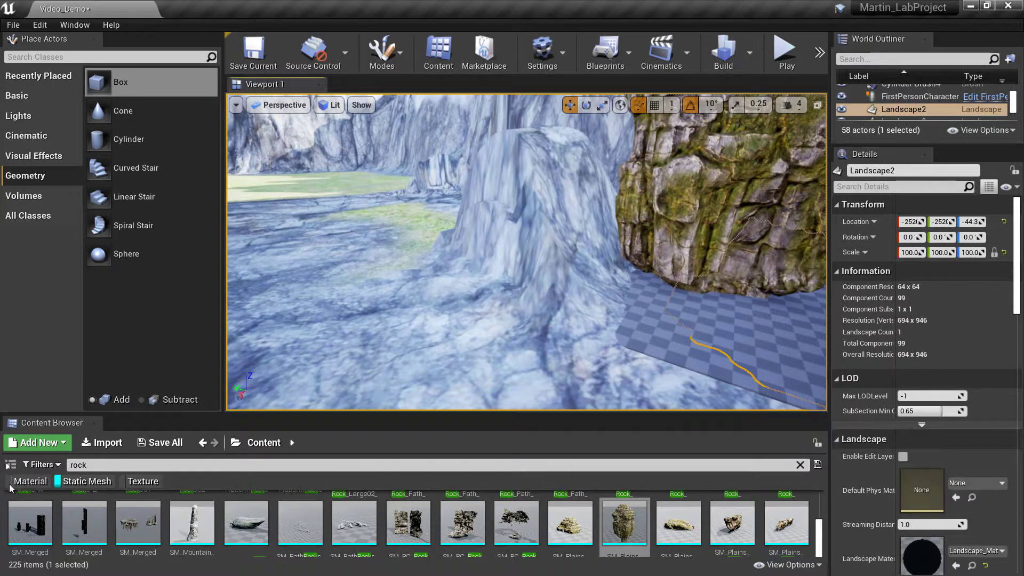
left_click(10, 482)
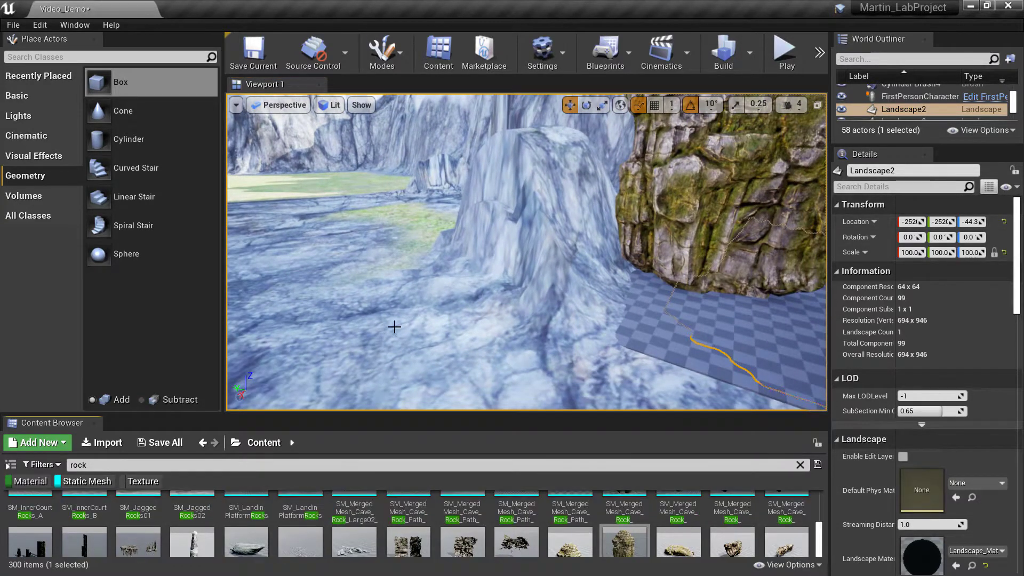
Step: Open the landscape's assigned material, Landscape_Mat3, for editing
left_click(395, 50)
left_click(411, 260)
left_click_drag(411, 259, 280, 310)
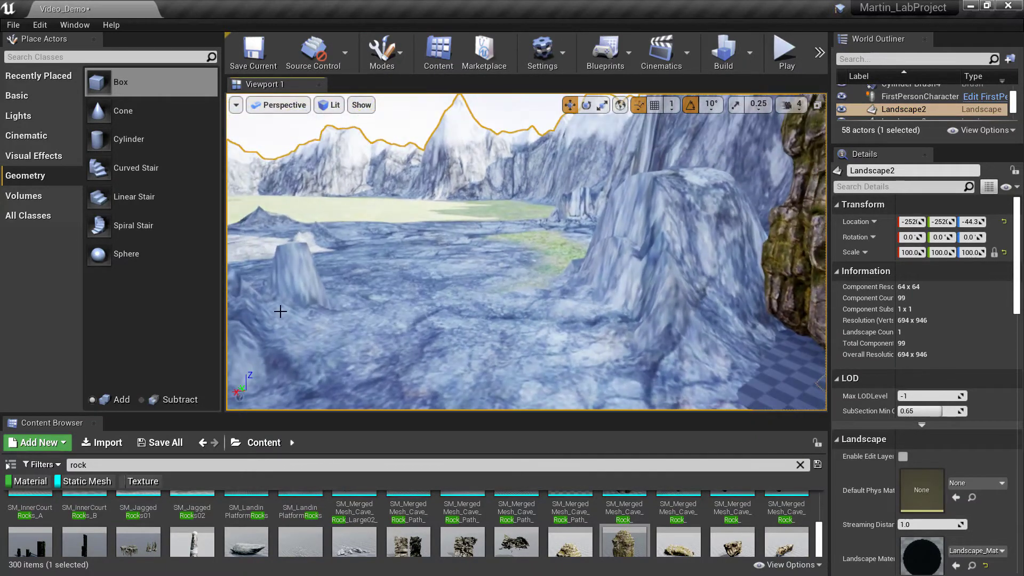
right_click_drag(280, 311, 408, 355)
key("w")
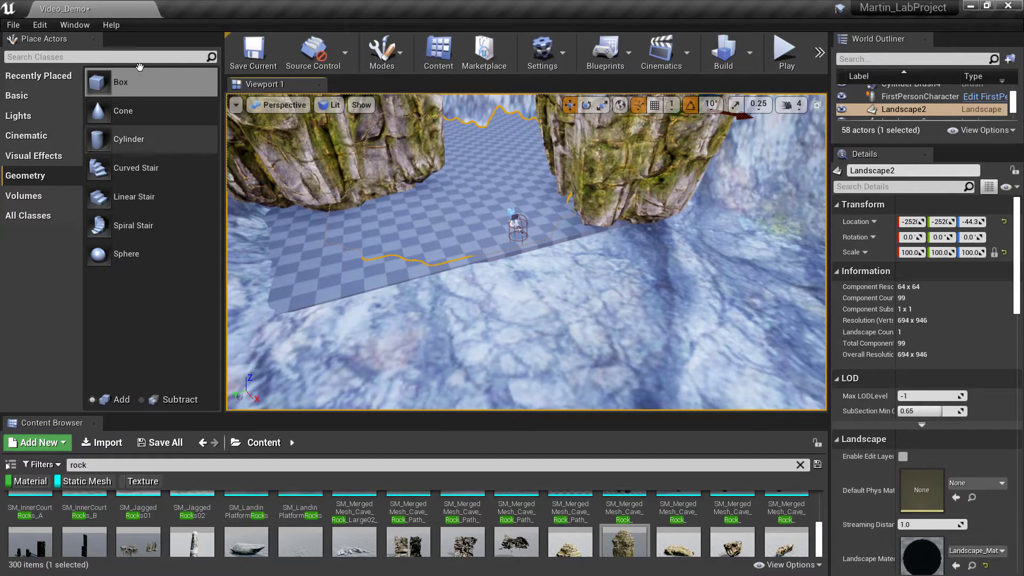
double_click(923, 557)
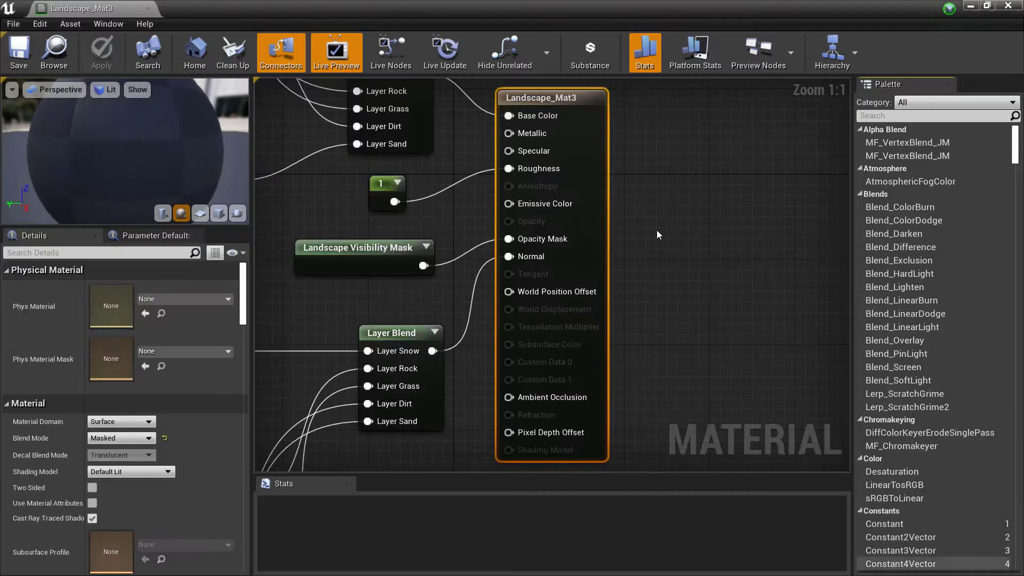
Step: Find the rock layer's color Texture Sample in the material graph and locate its texture T_RockSetB_Babies_D among the project assets
right_click_drag(288, 302, 629, 456)
right_click_drag(429, 237, 414, 420)
mouse_move(405, 259)
right_mouse_down()
mouse_move(400, 386)
mouse_move(389, 264)
right_mouse_up()
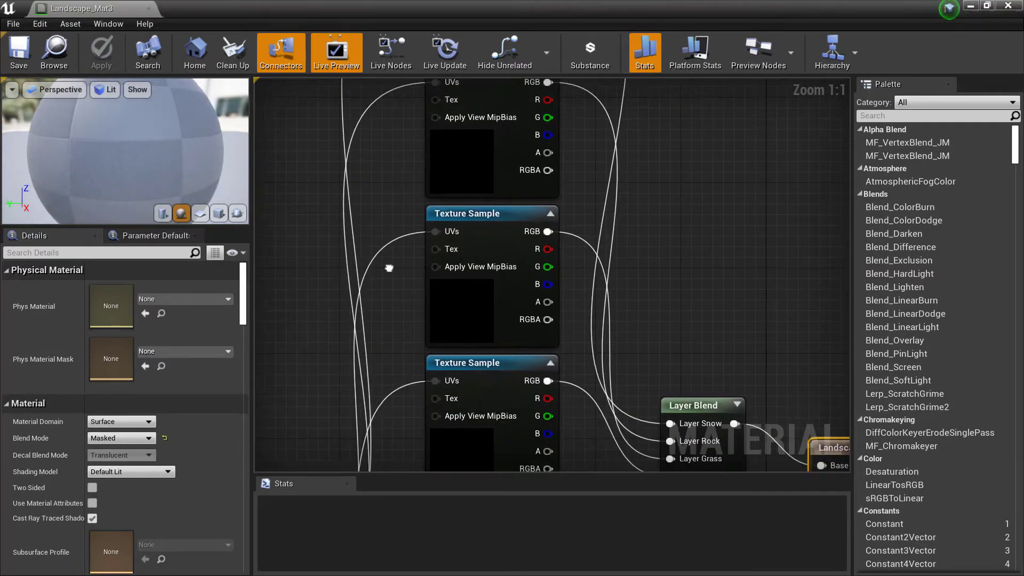
left_click(510, 222)
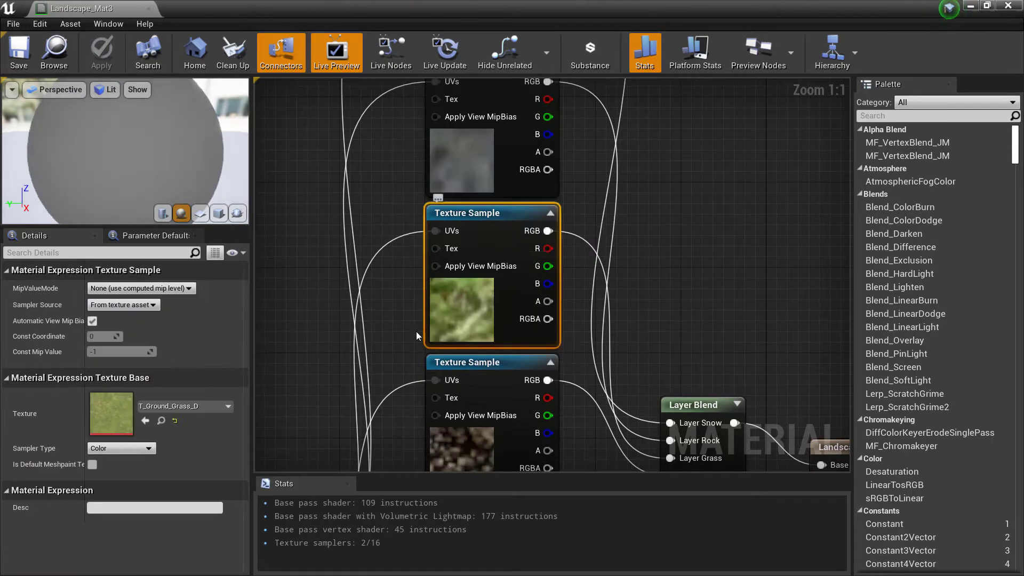
right_click_drag(378, 138, 382, 293)
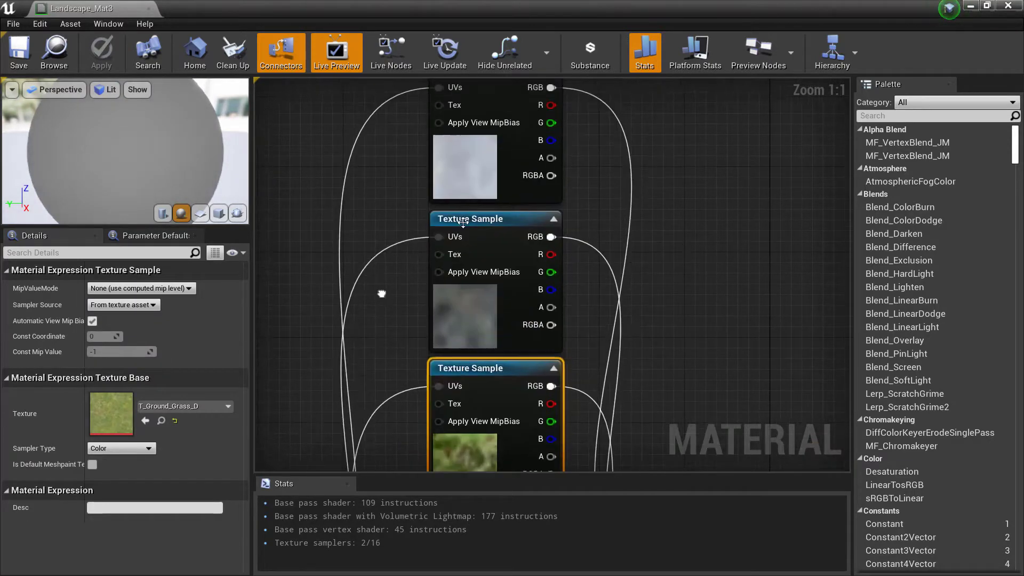
left_click(484, 214)
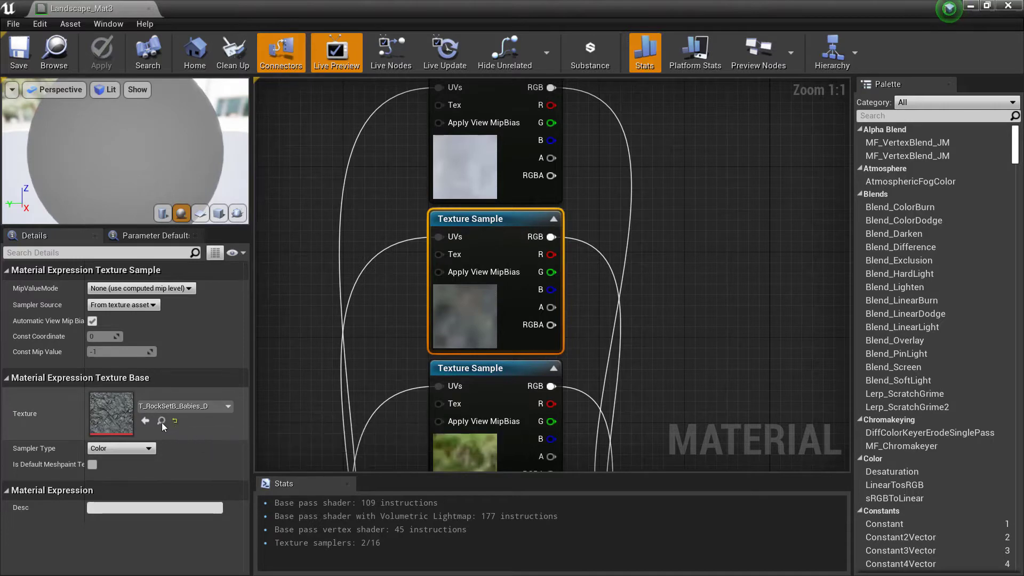
left_click(162, 421)
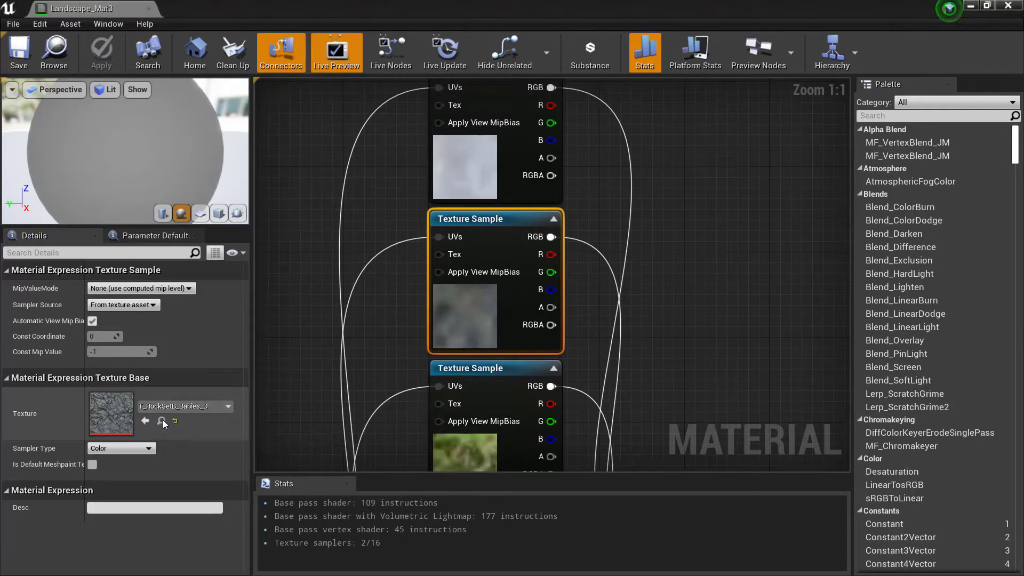
Step: Return to the level and apply the T_RockSetB_Babies_D texture to the top face of the floor box
left_click(971, 6)
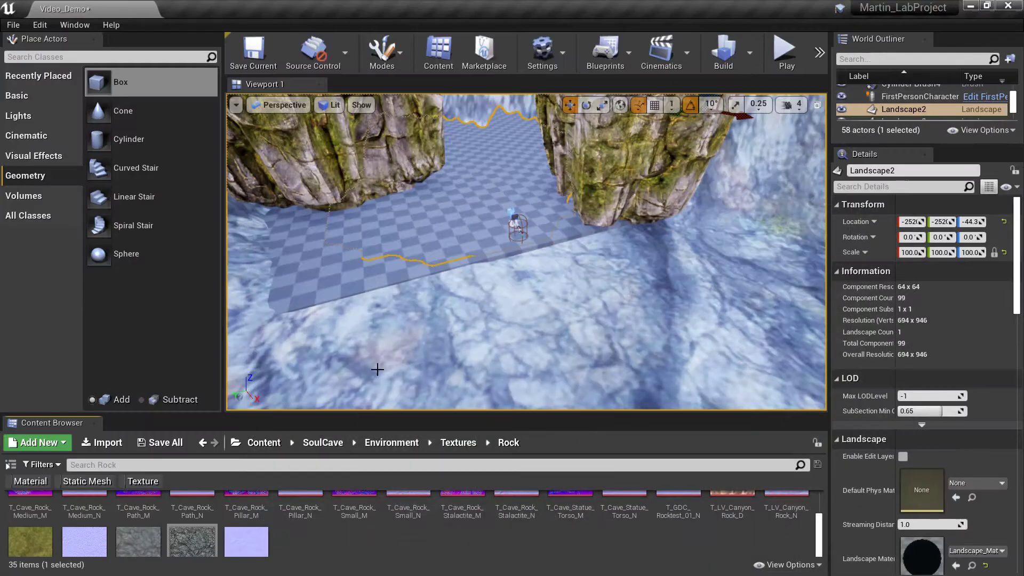
scroll(464, 541, "up", 3)
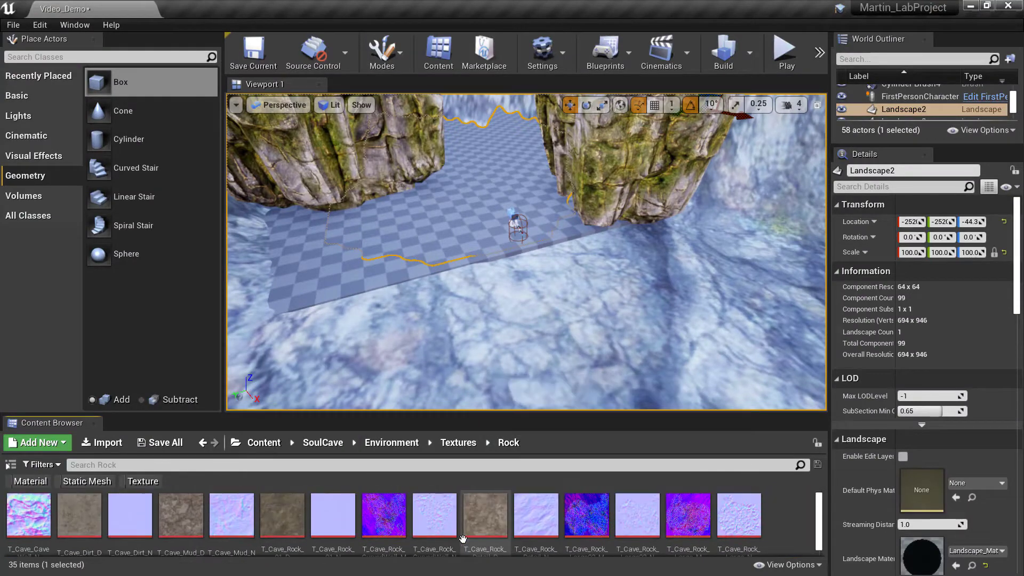
scroll(586, 525, "down", 2)
scroll(729, 524, "down", 3)
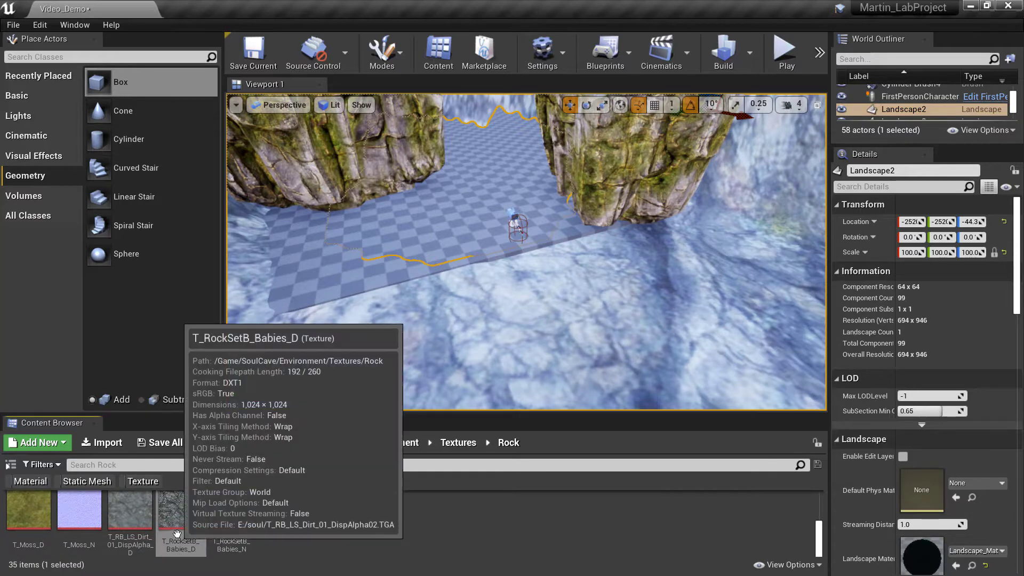
left_click_drag(181, 511, 424, 273)
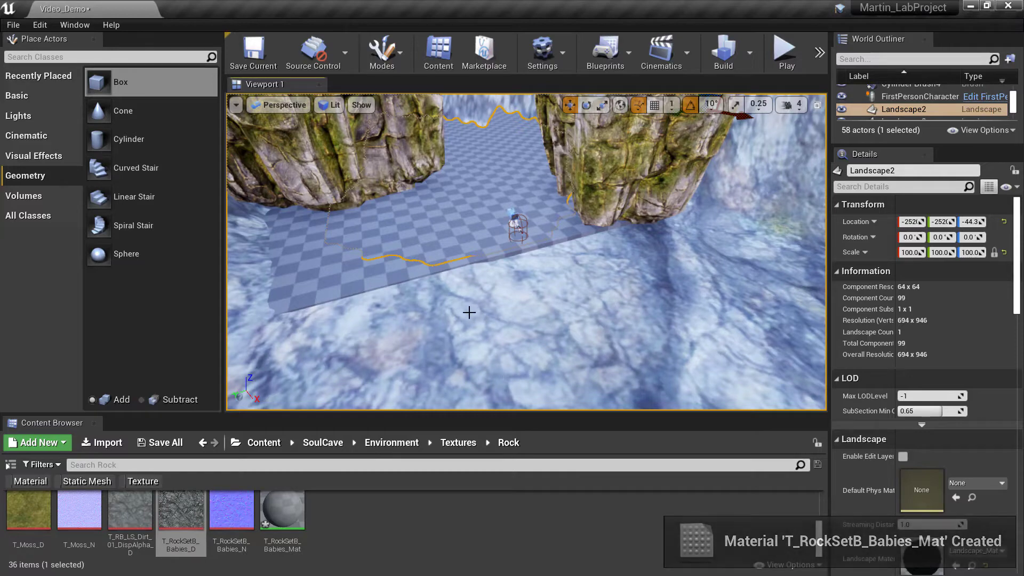
Step: Examine the rock texture's tiling on the floor up close and along the landscape edge
right_click_drag(471, 313, 426, 323)
key("w")
key("w")
key("w")
right_click_drag(528, 311, 520, 348)
key("s")
key("s")
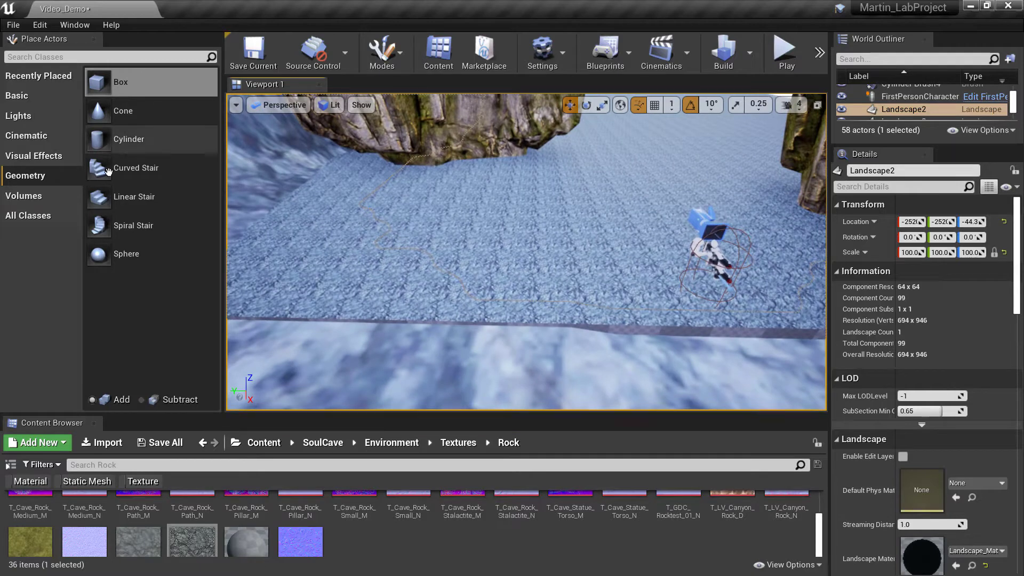
Step: In Select mode, select the floor box's top surface and apply a U and V texture scale of 4
left_click(402, 58)
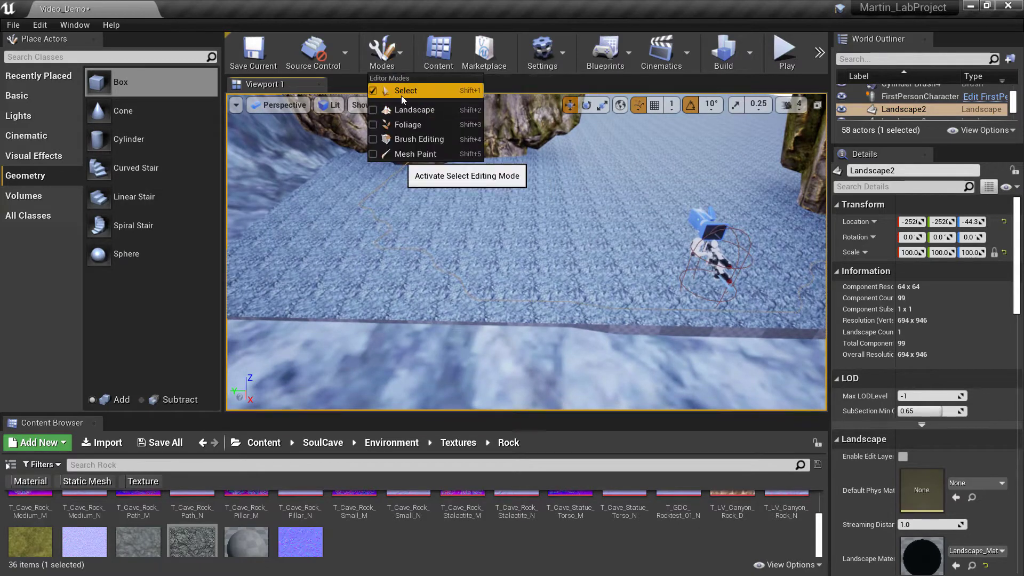
left_click(401, 91)
left_click(498, 270)
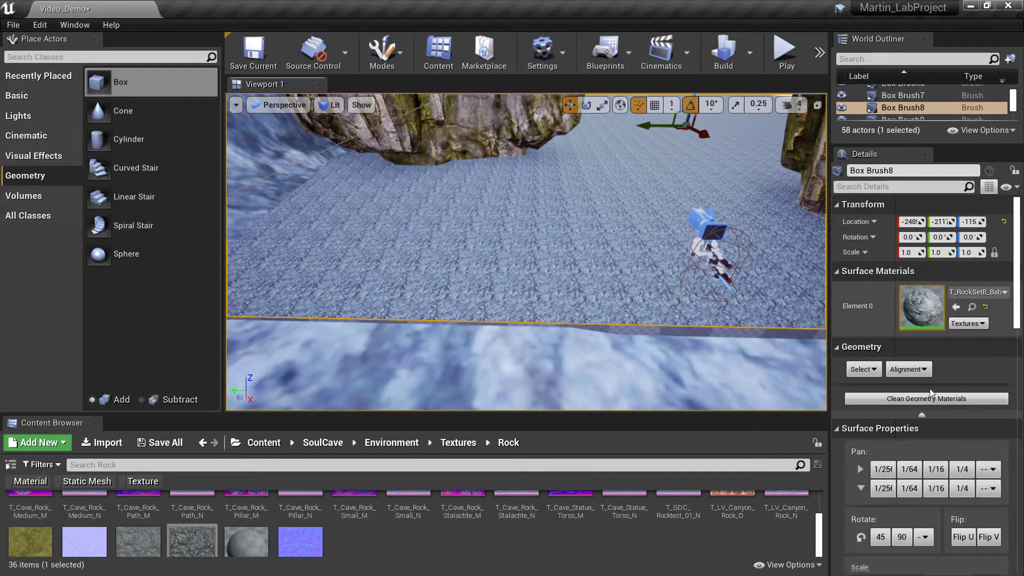
scroll(901, 523, "down", 5)
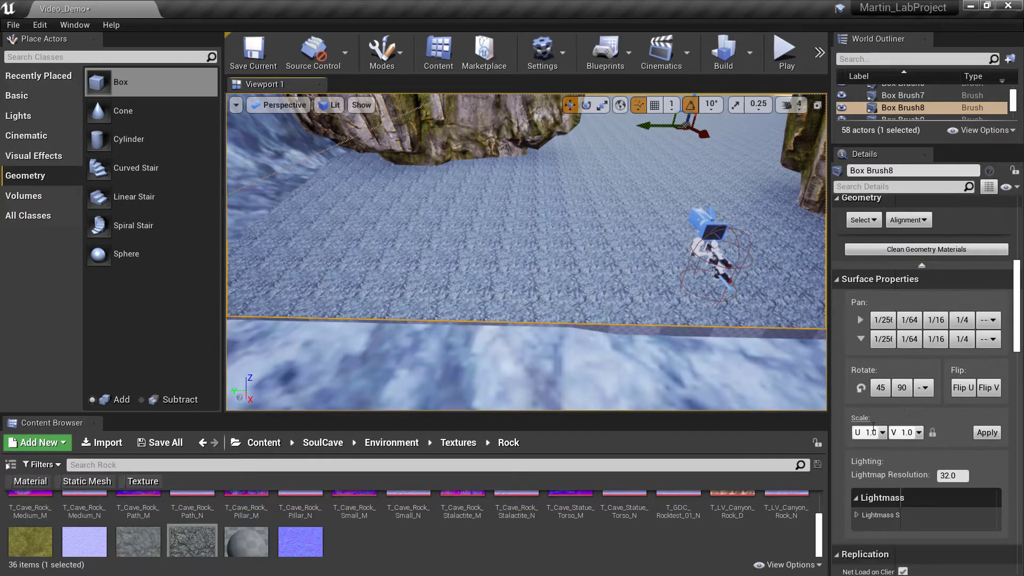
left_click(883, 433)
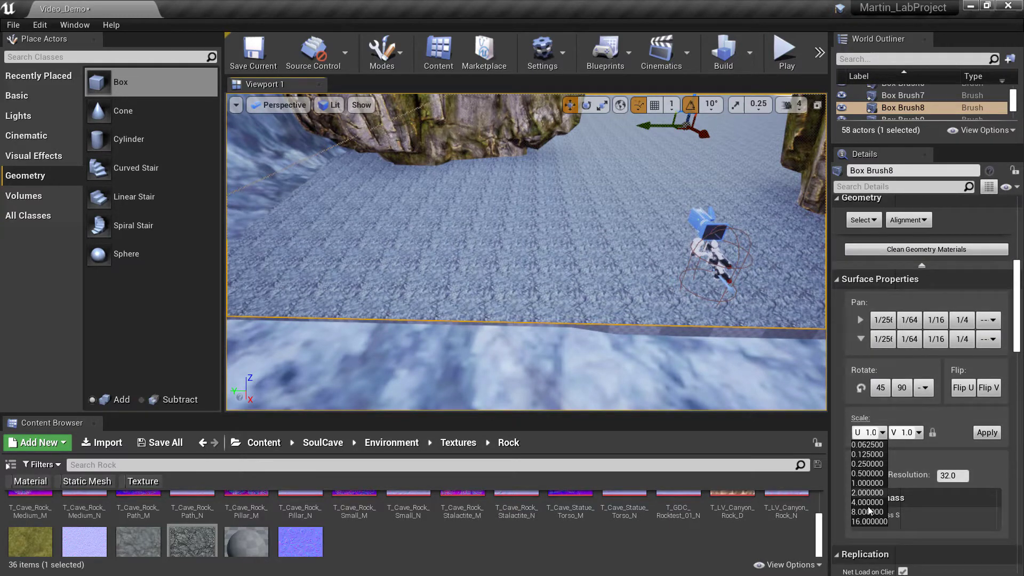
left_click(868, 502)
left_click(987, 432)
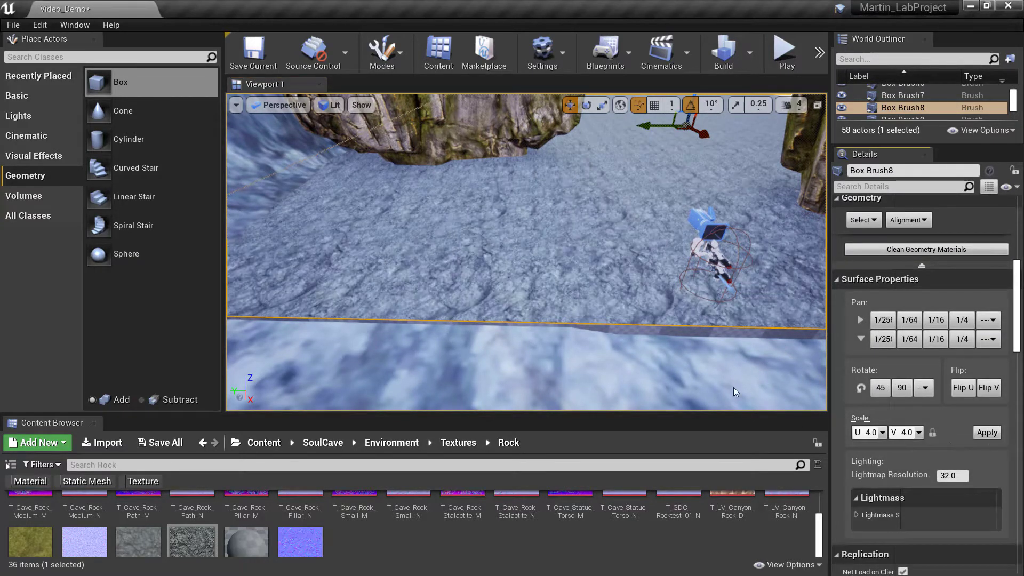
Step: Raise the floor surface's U and V texture scale to 8 and apply it
right_click_drag(726, 361, 747, 369)
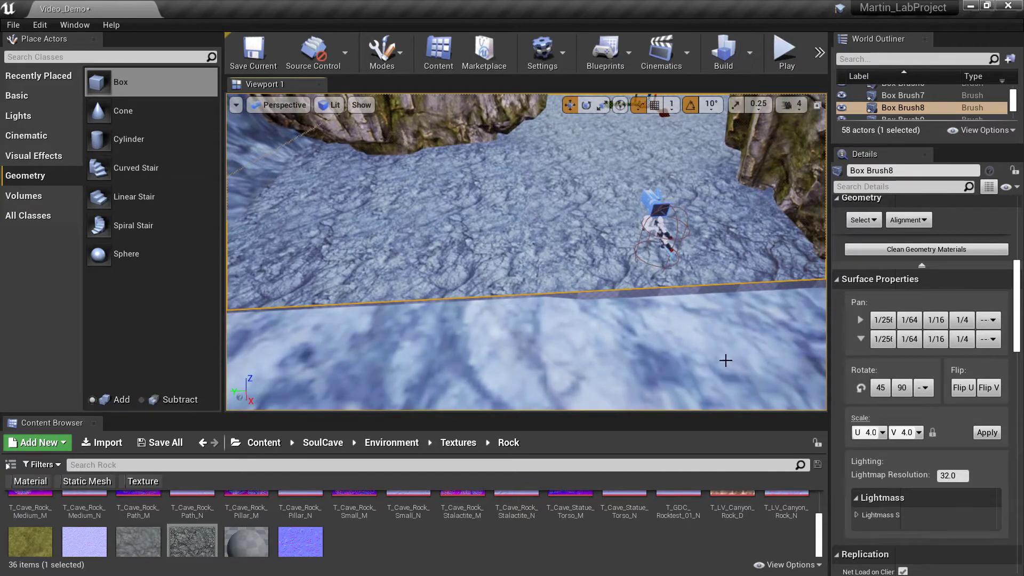
left_click(883, 433)
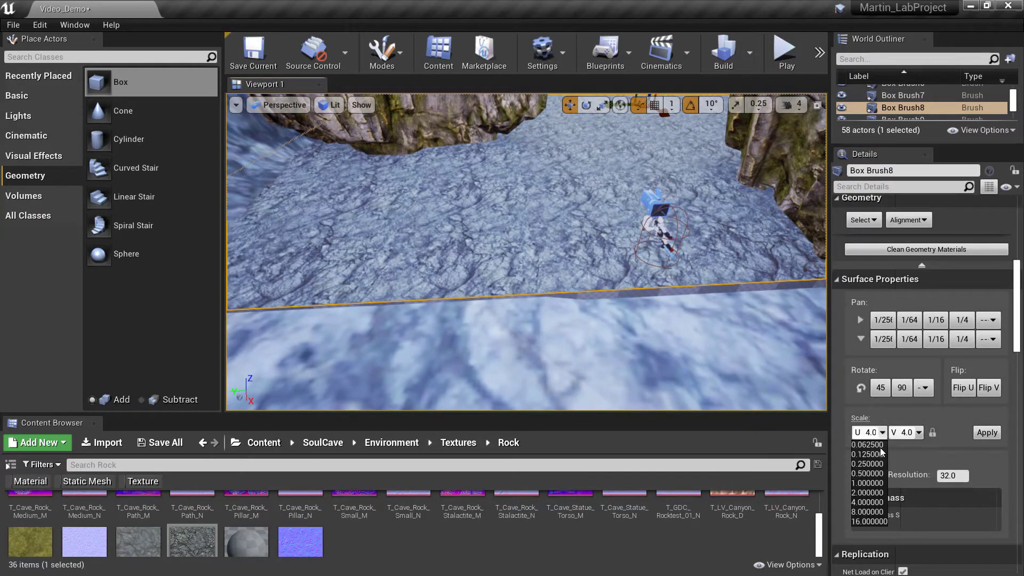
left_click(867, 512)
left_click(988, 433)
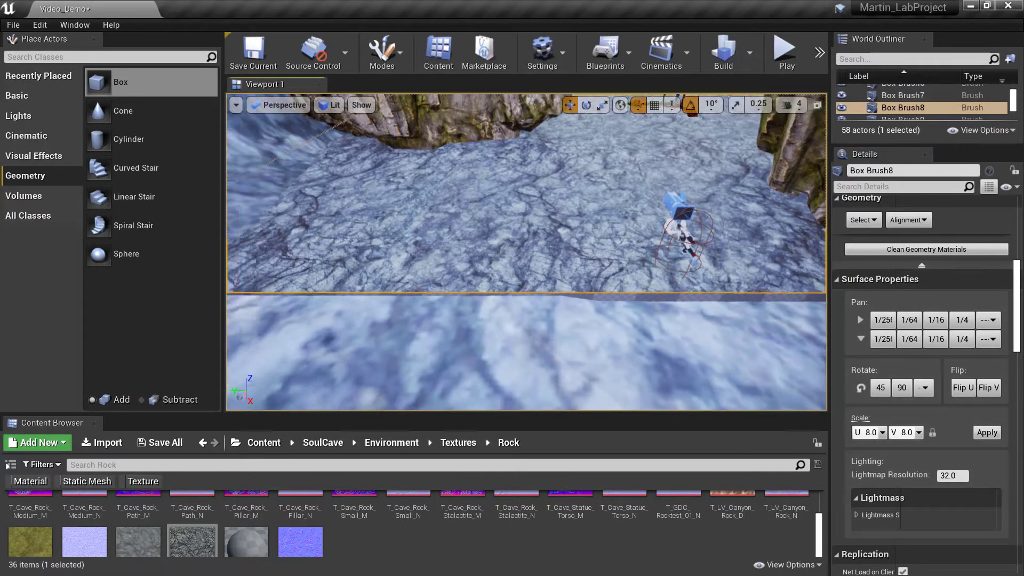
Step: Apply a U and V texture scale of 16 to the floor's top surface
right_click_drag(526, 252, 592, 214)
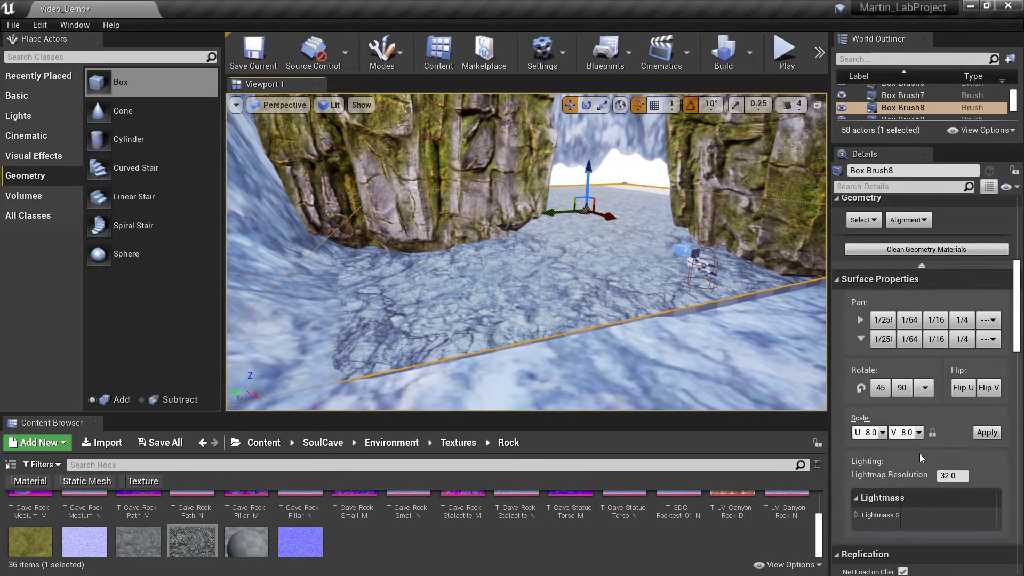
left_click(919, 432)
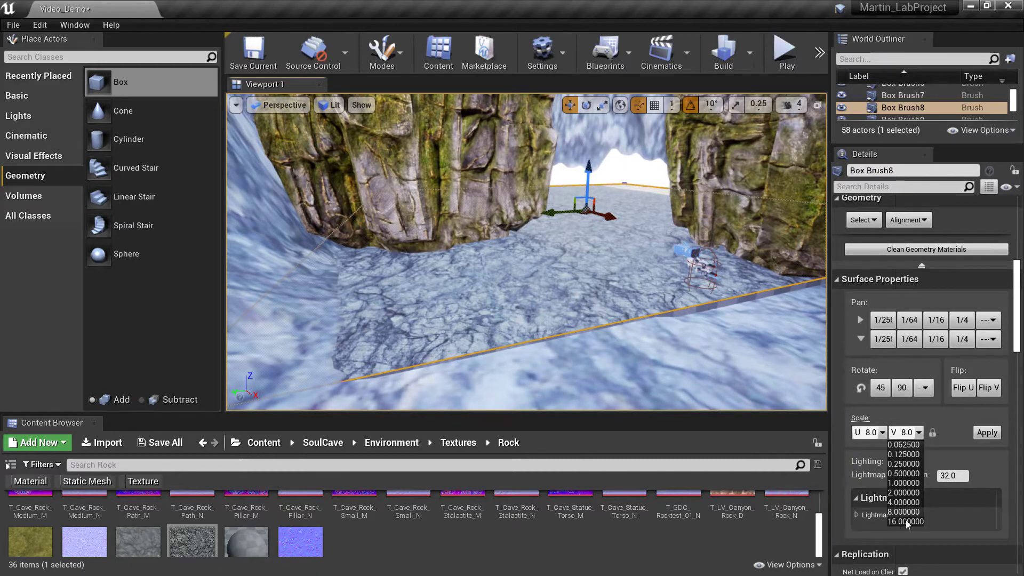
left_click(906, 522)
left_click(987, 432)
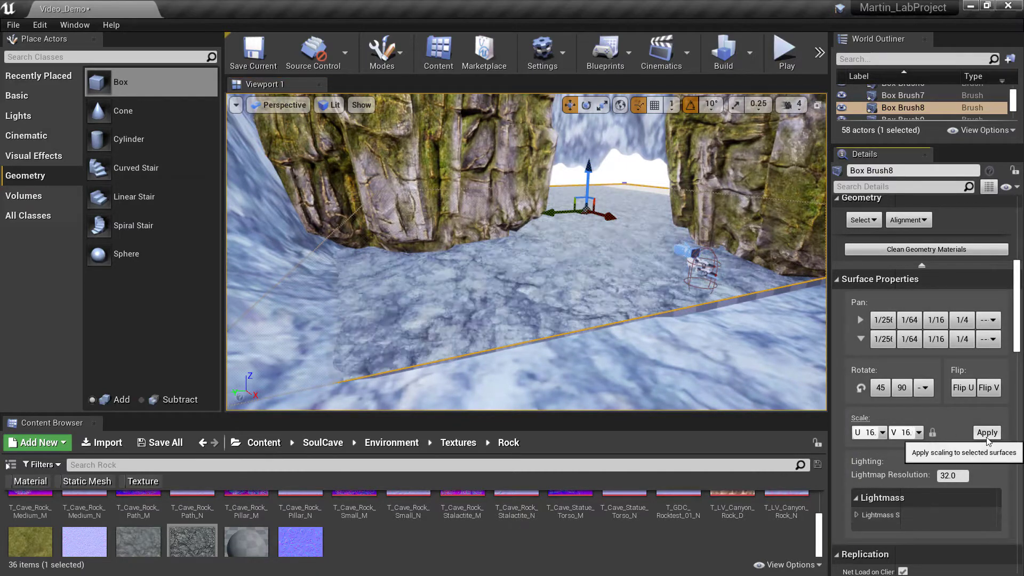
Step: Apply the T_RockSetB_Babies_D texture to the floor box's exposed side face along the landscape edge
right_click_drag(656, 356, 580, 433)
key("s")
key("w")
key("d")
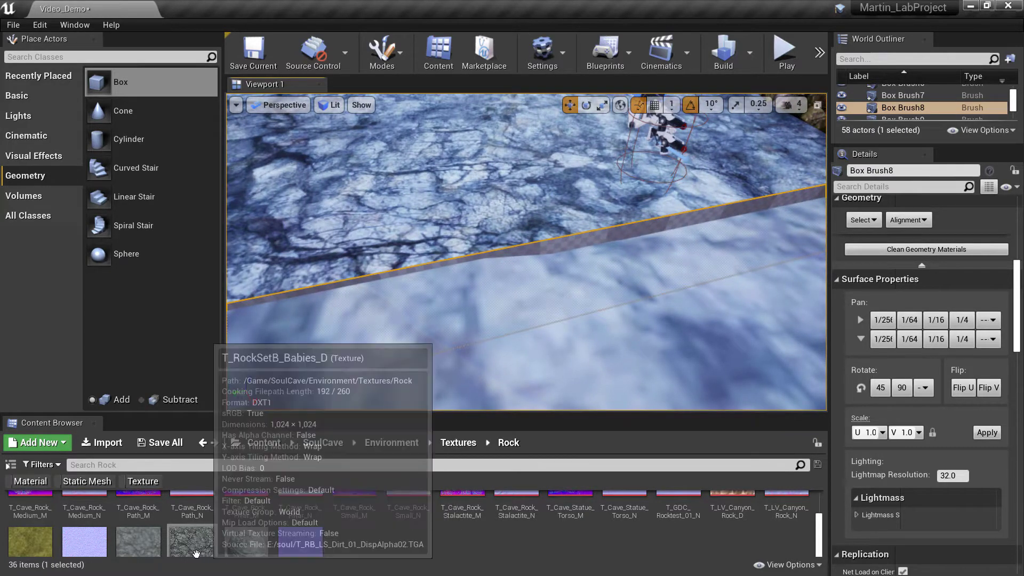
mouse_move(196, 554)
left_mouse_down()
mouse_move(505, 293)
mouse_move(601, 243)
left_mouse_up()
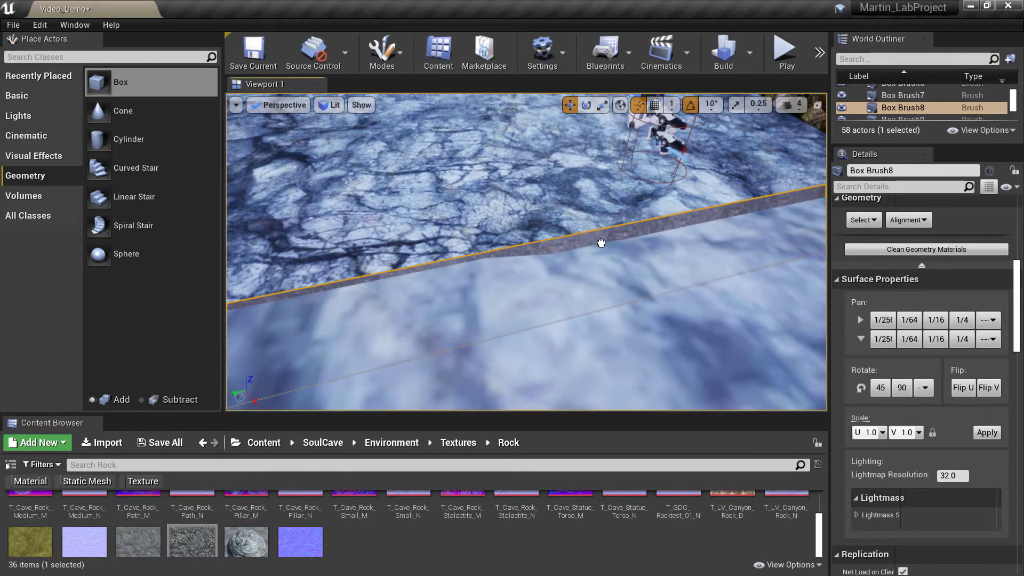
Step: Duplicate the entrance rock SM_Plains_LargeRock02 and place the copy beside it along the floor's edge to extend the cave wall
key("s")
right_click_drag(625, 275, 675, 241)
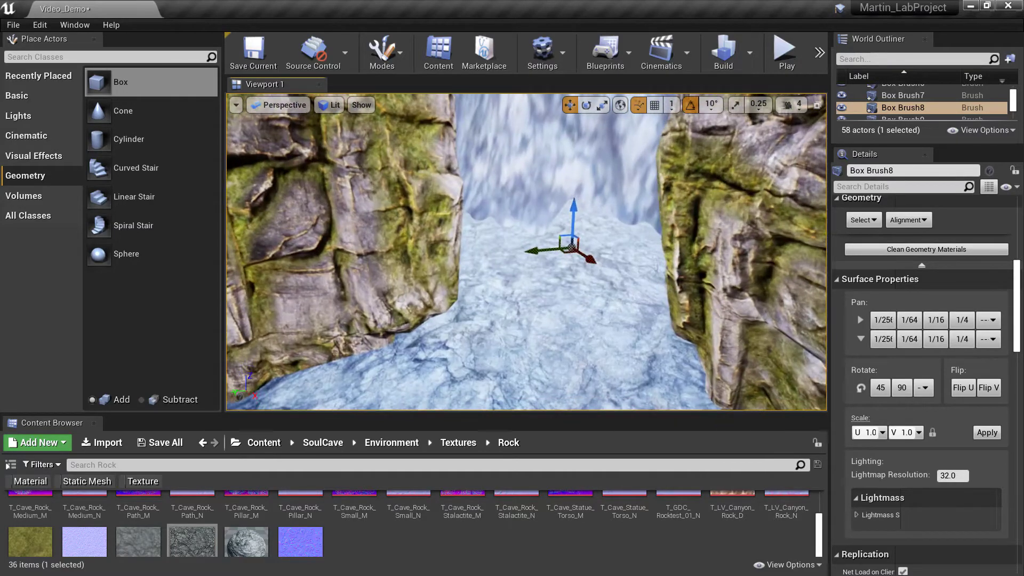
key("w")
right_click_drag(526, 252, 763, 261)
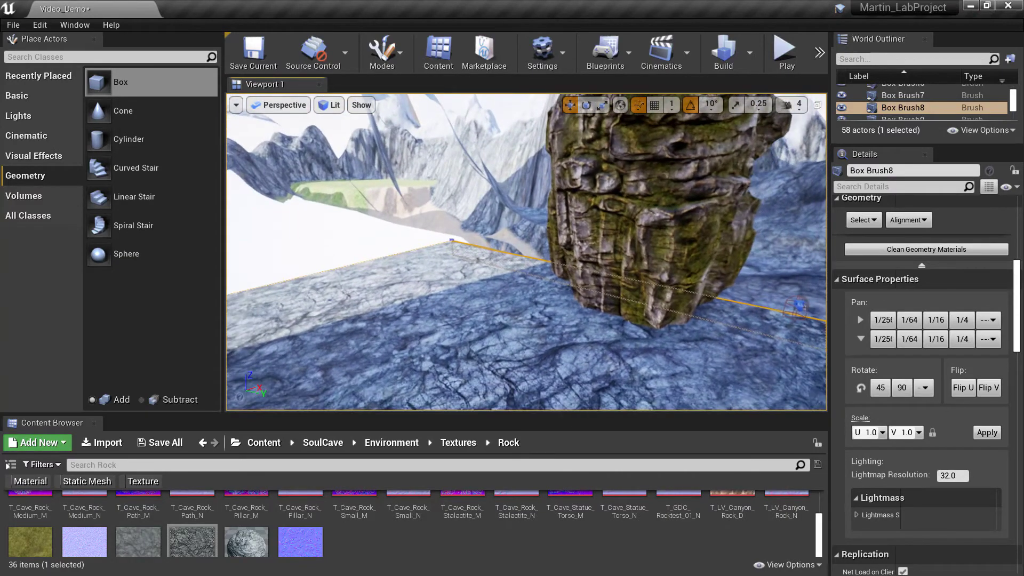
left_click(669, 248)
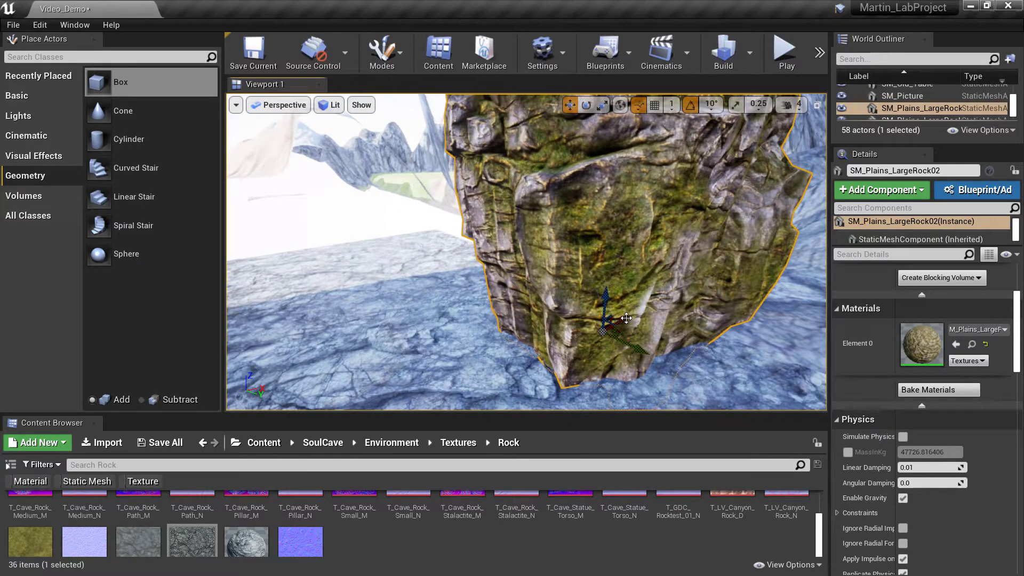
left_click_drag(619, 318, 523, 377, "alt")
right_click_drag(523, 376, 606, 349)
key("s")
key("a")
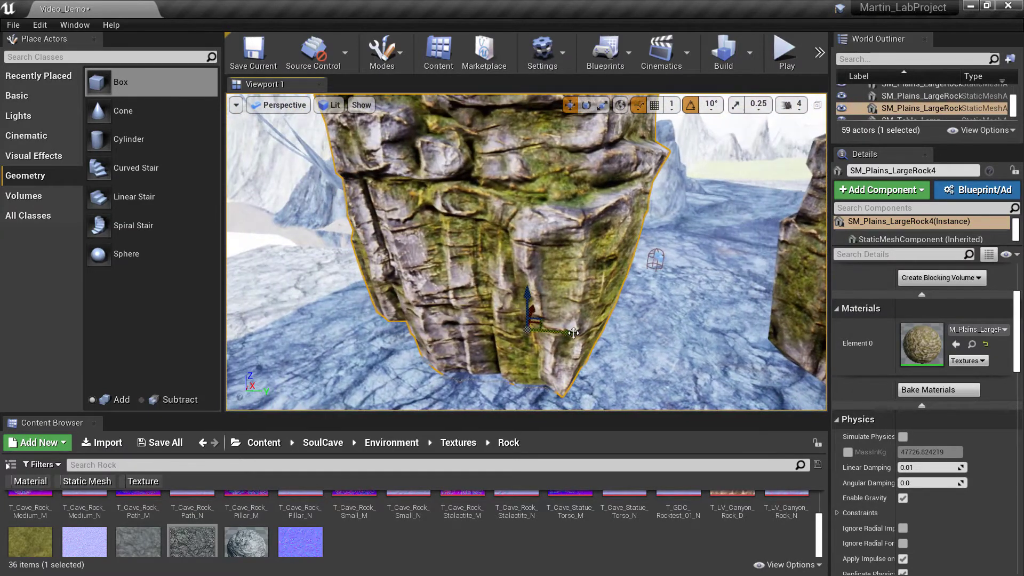
left_click_drag(573, 334, 489, 335)
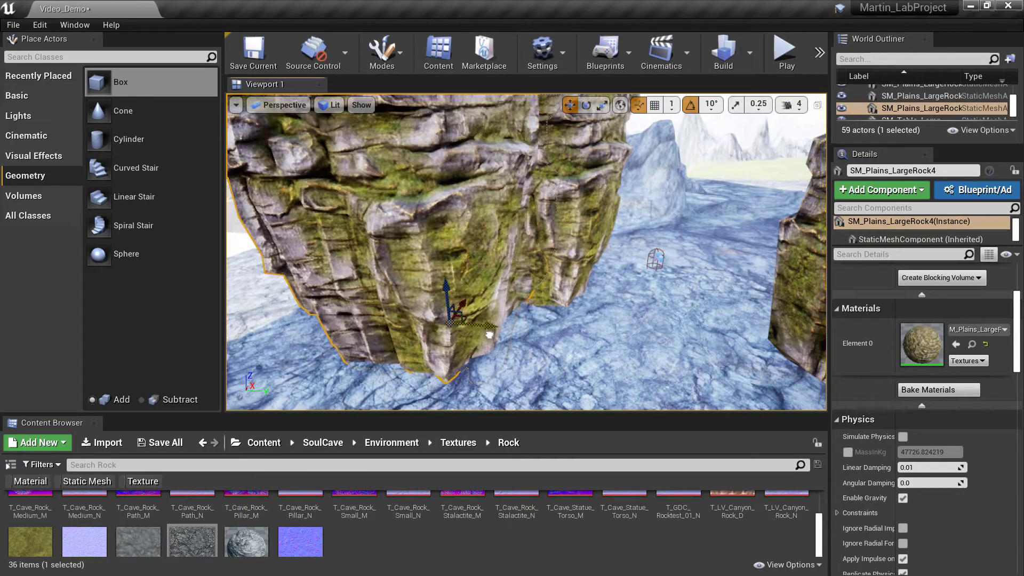
Step: Rotate the copied wall rock by -30° about its vertical axis
key("d")
right_click_drag(452, 331, 390, 335)
key("s")
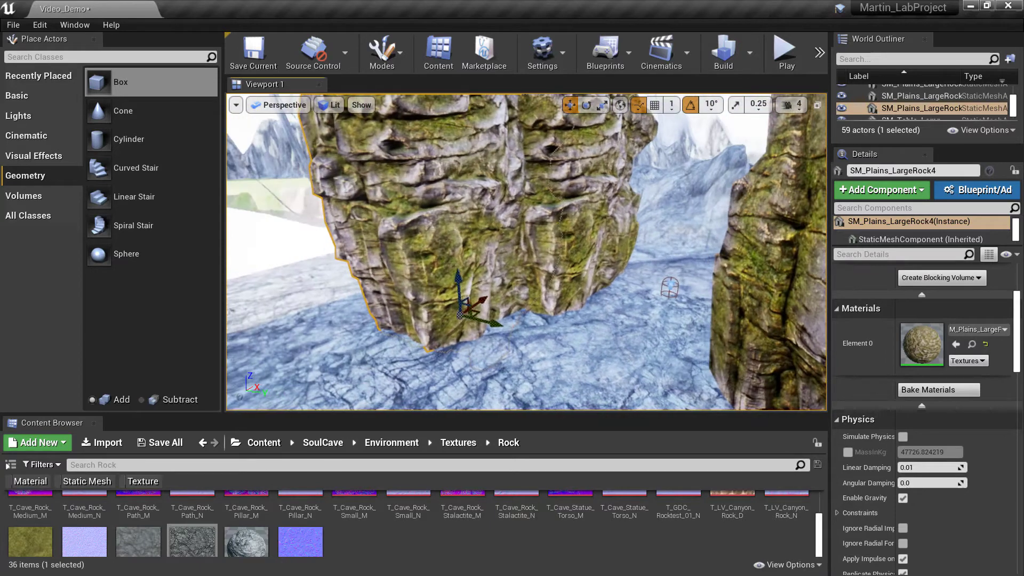
key("e")
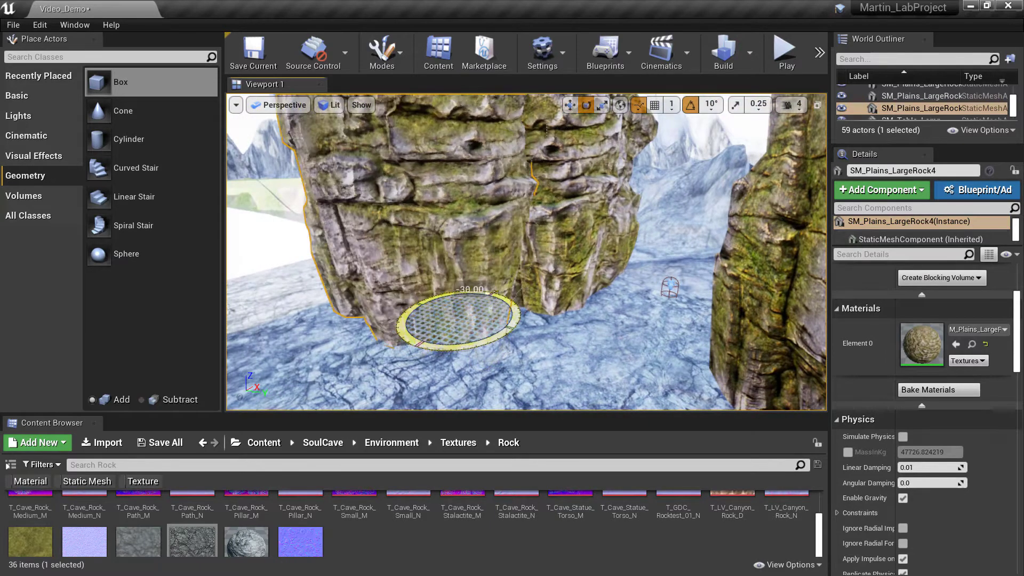
left_click_drag(493, 292, 493, 292)
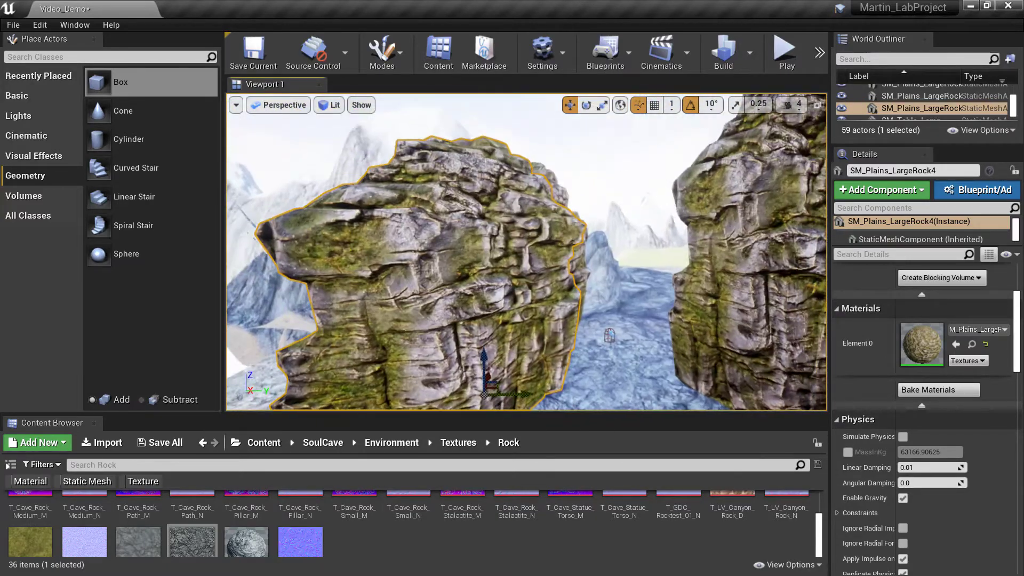
Step: Duplicate SM_Plains_LargeRock3 on the opposite side of the entrance, offset the copy deeper along the floor, and enlarge it
right_click_drag(527, 251, 720, 252)
right_click_drag(488, 253, 525, 282)
left_click(471, 281)
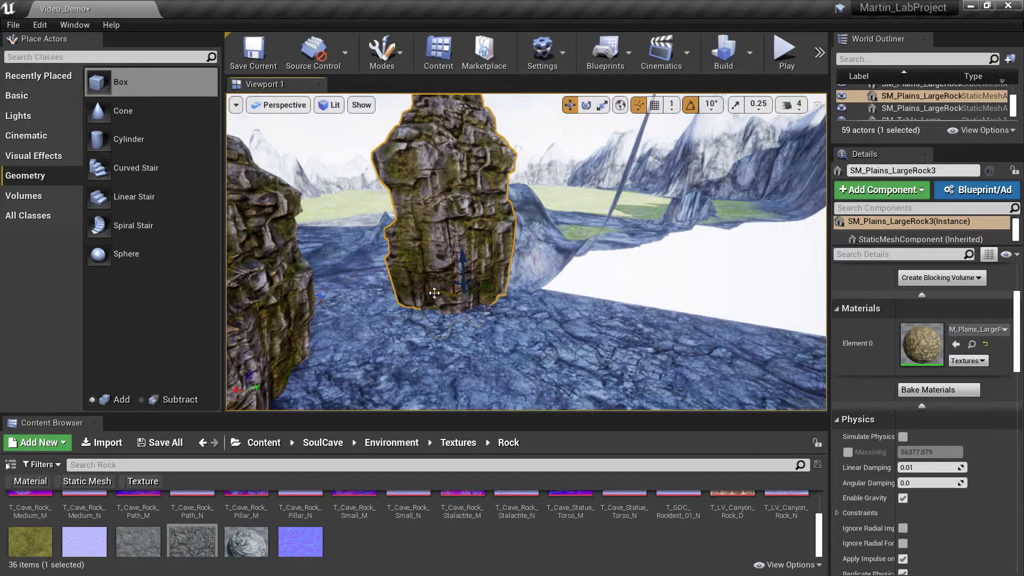
left_click_drag(437, 290, 497, 305, "alt")
key("r")
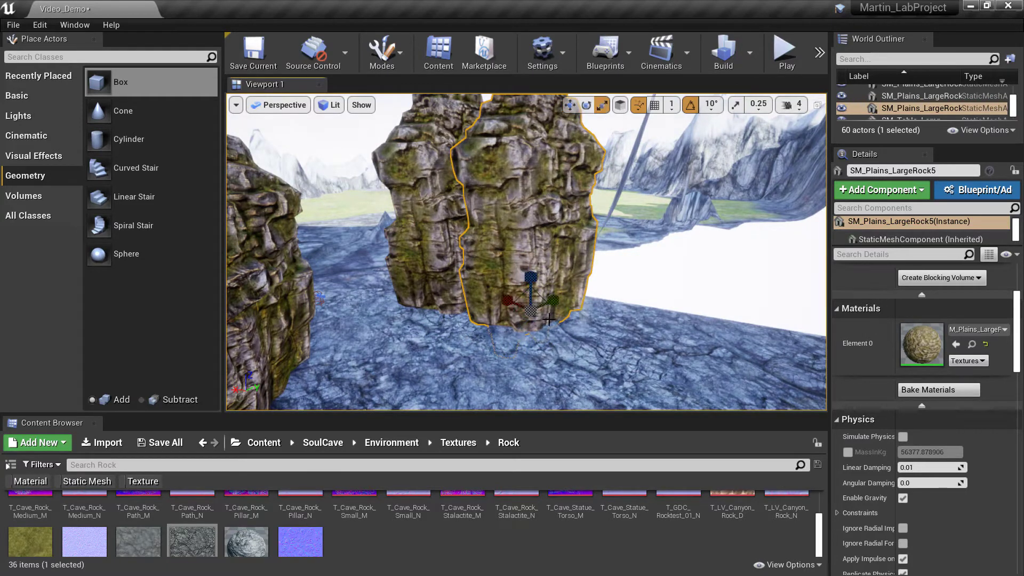
left_click_drag(528, 312, 517, 319)
key("w")
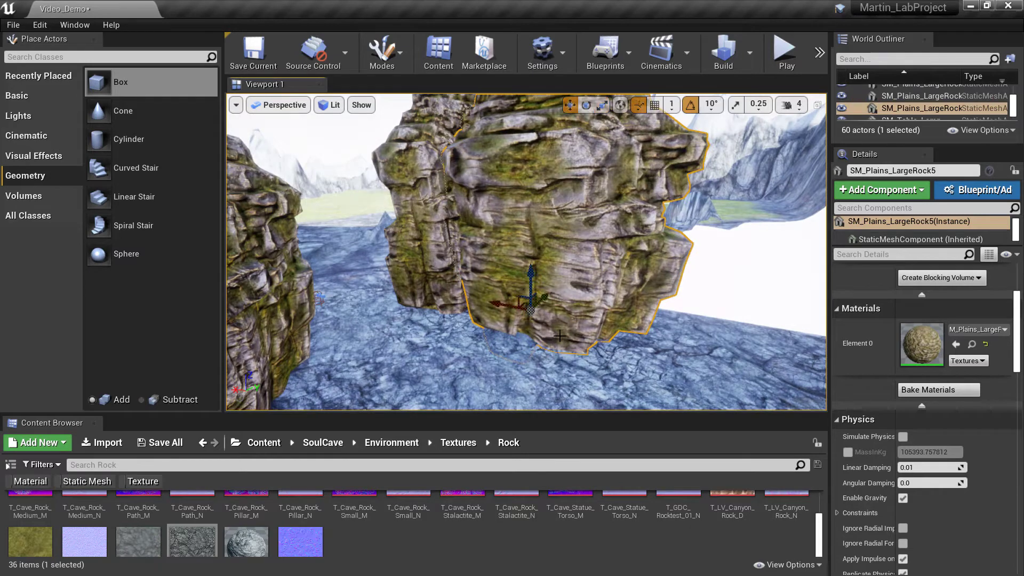
Step: Add a copy of the enlarged rock farther along the same wall, rotated and positioned near the floor's far corner
left_click_drag(503, 299, 652, 336)
right_click_drag(652, 336, 726, 326)
key("e")
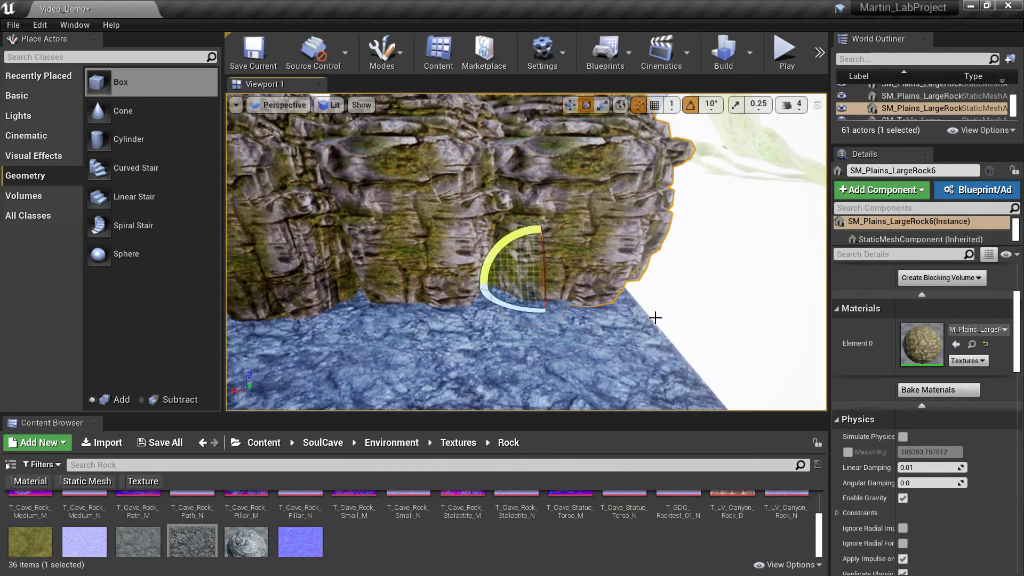
left_click_drag(507, 307, 634, 314)
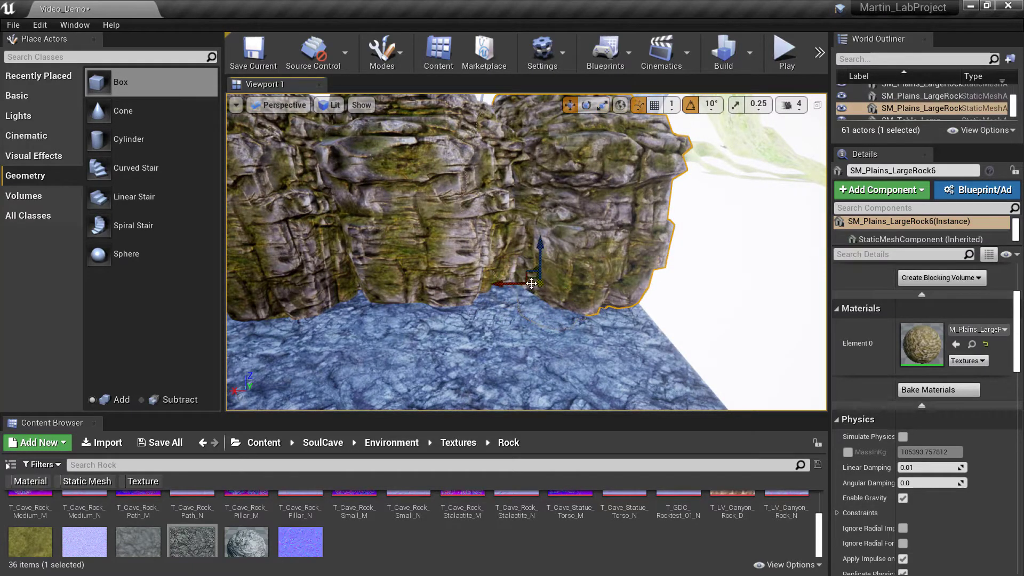
left_click_drag(509, 281, 508, 282)
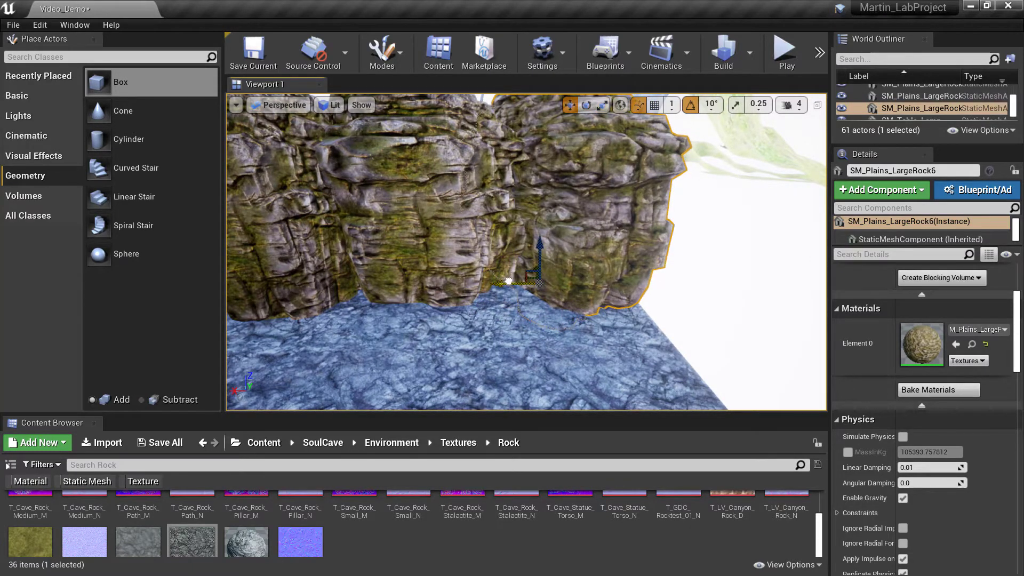
right_click_drag(507, 283, 572, 255)
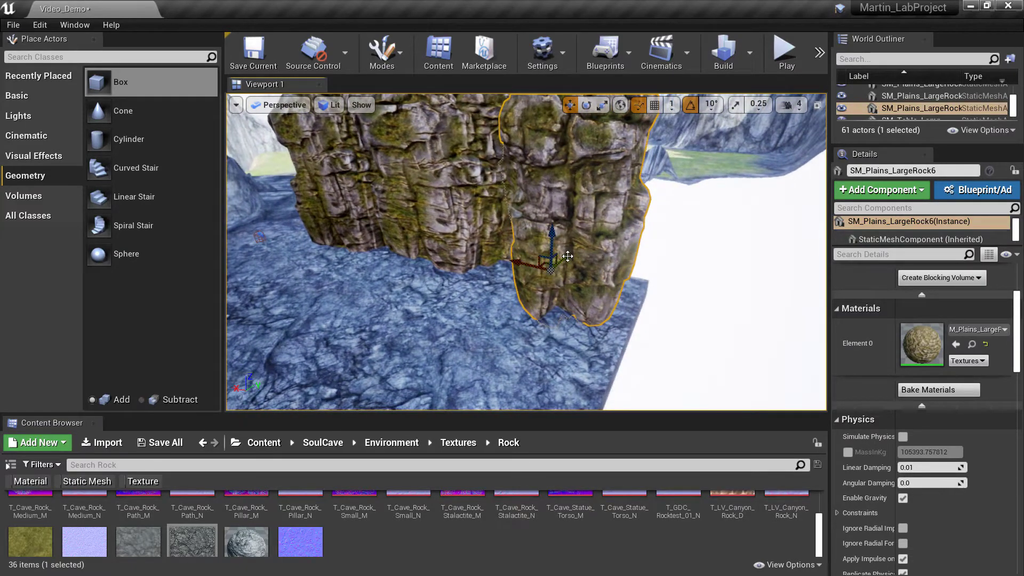
left_click_drag(560, 264, 546, 285)
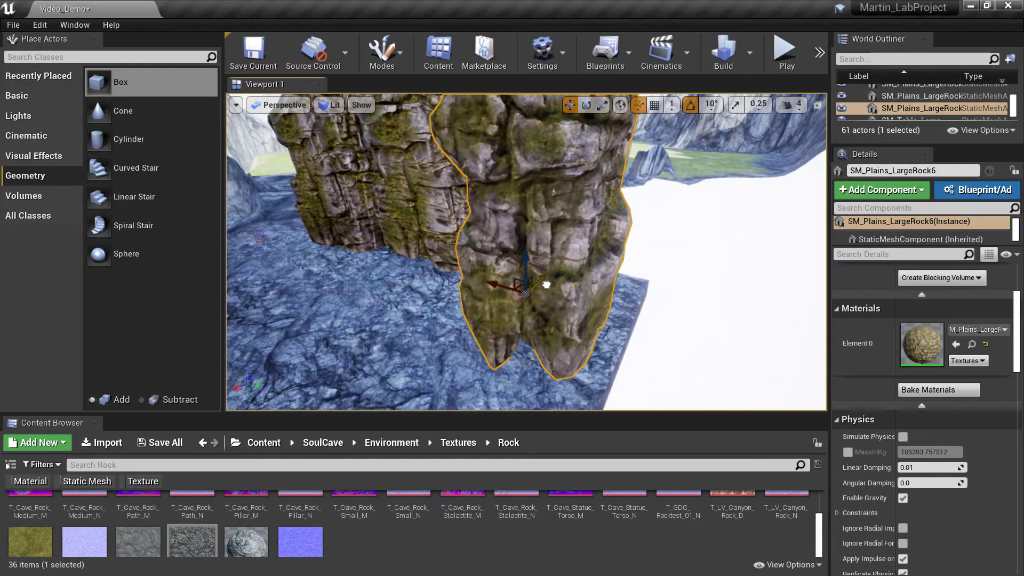
Step: Duplicate the corner rock across the back of the floor and rotate the copy to form the rear wall
right_click_drag(546, 285, 624, 291)
mouse_move(445, 247)
right_mouse_down()
mouse_move(472, 248)
mouse_move(446, 247)
right_mouse_up()
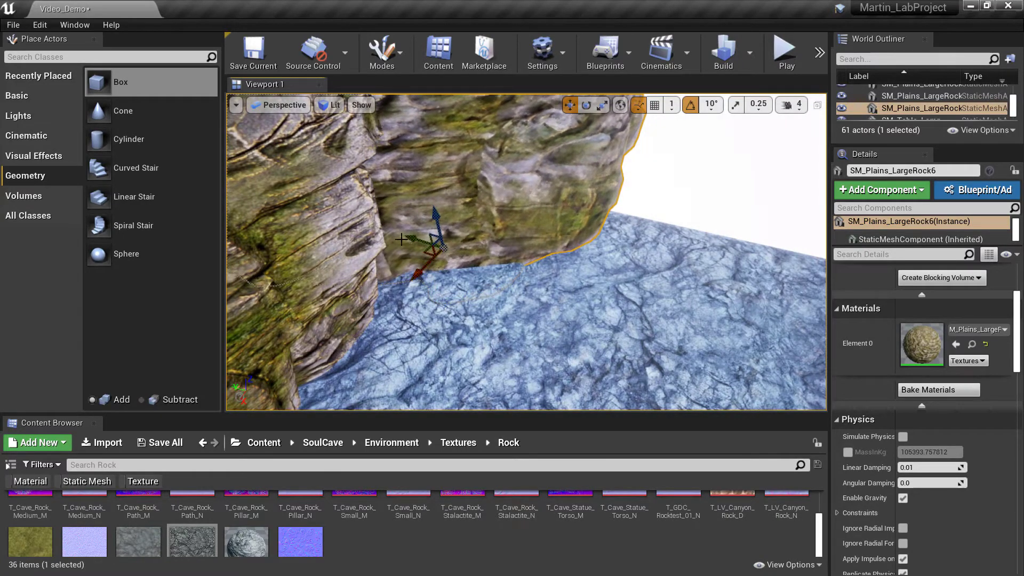
left_click_drag(419, 238, 720, 330, "alt")
key("e")
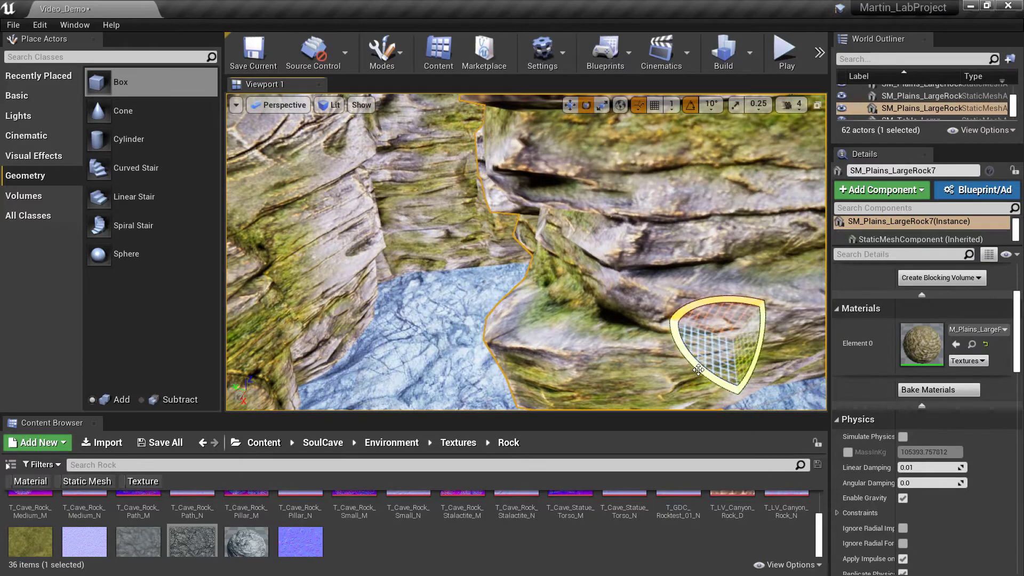
left_click_drag(698, 369, 734, 379)
right_click_drag(734, 379, 768, 363)
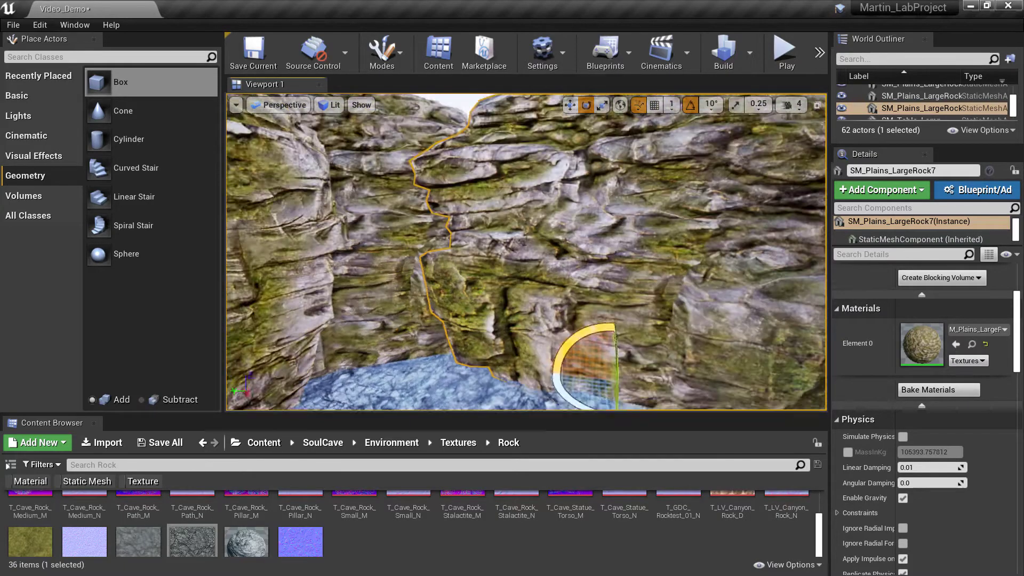
Step: Shift the rear wall rock back so it lines up with the floor's back edge and the adjoining wall
key("s")
right_click_drag(559, 362, 563, 384)
key("r")
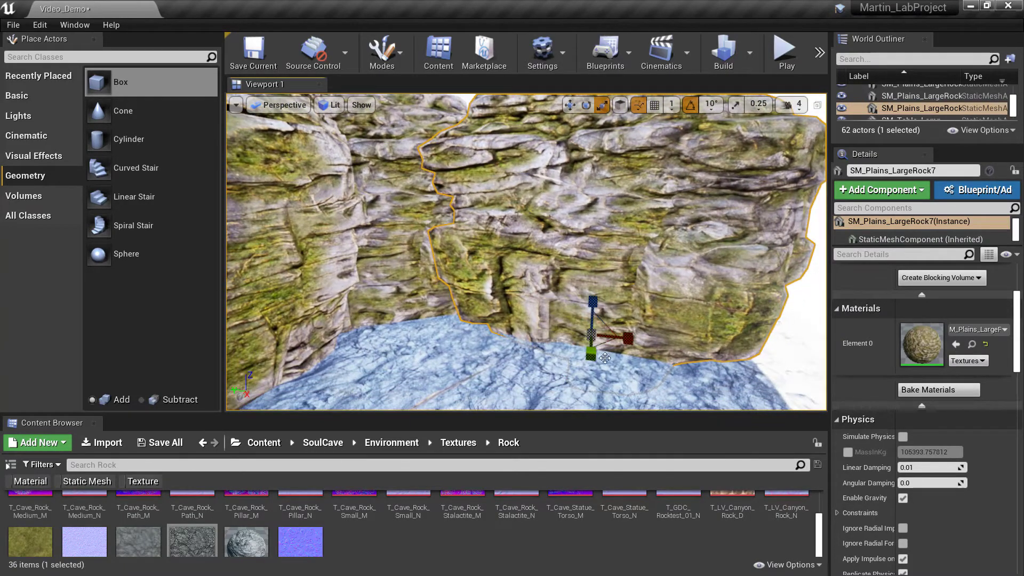
left_click_drag(588, 358, 606, 338)
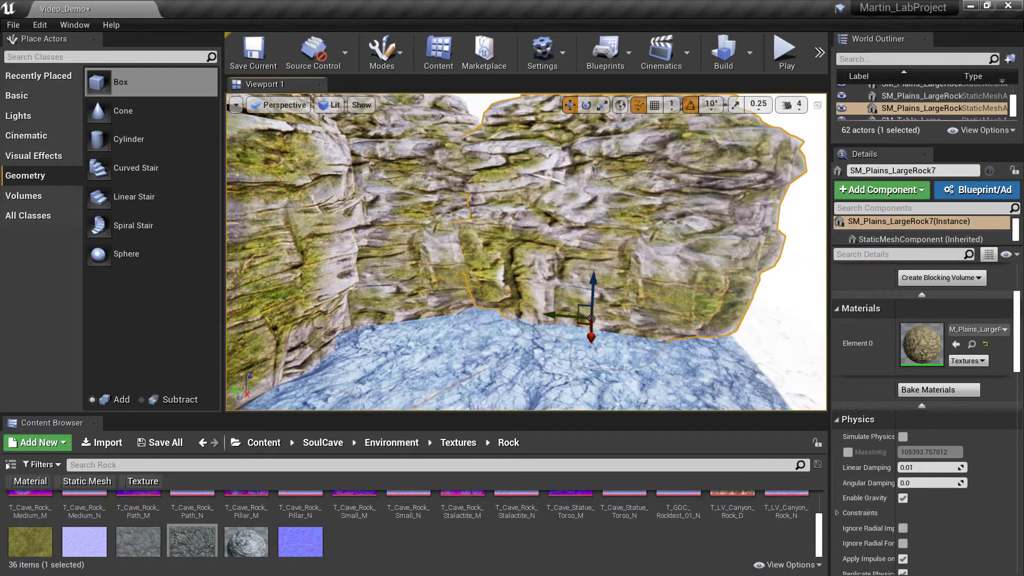
Step: Duplicate SM_Plains_LargeRock4 outward over the floor's sunlit strip, then rotate and enlarge the copy to continue the wall
right_click_drag(606, 338, 477, 302)
key("d")
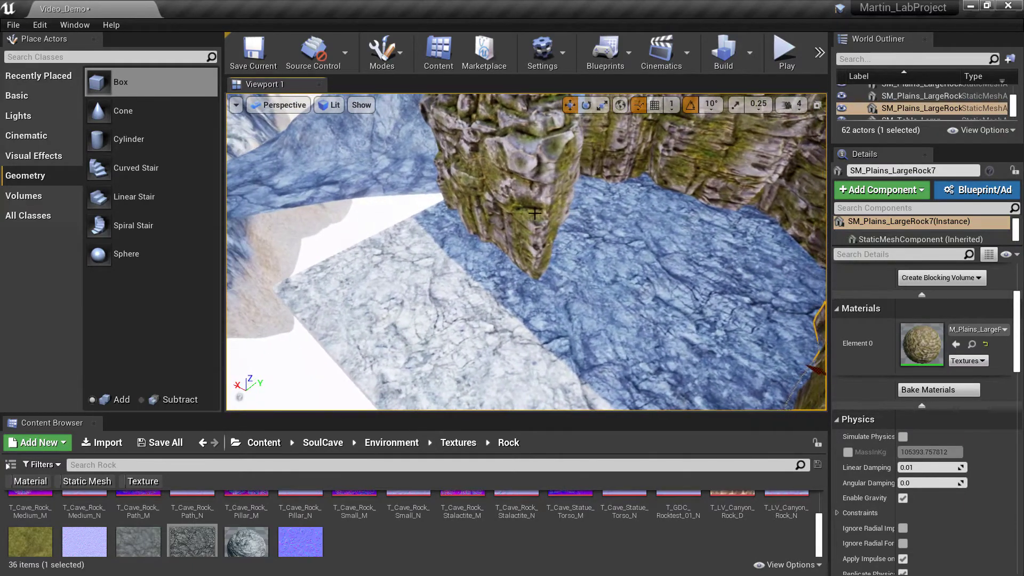
left_click(493, 227)
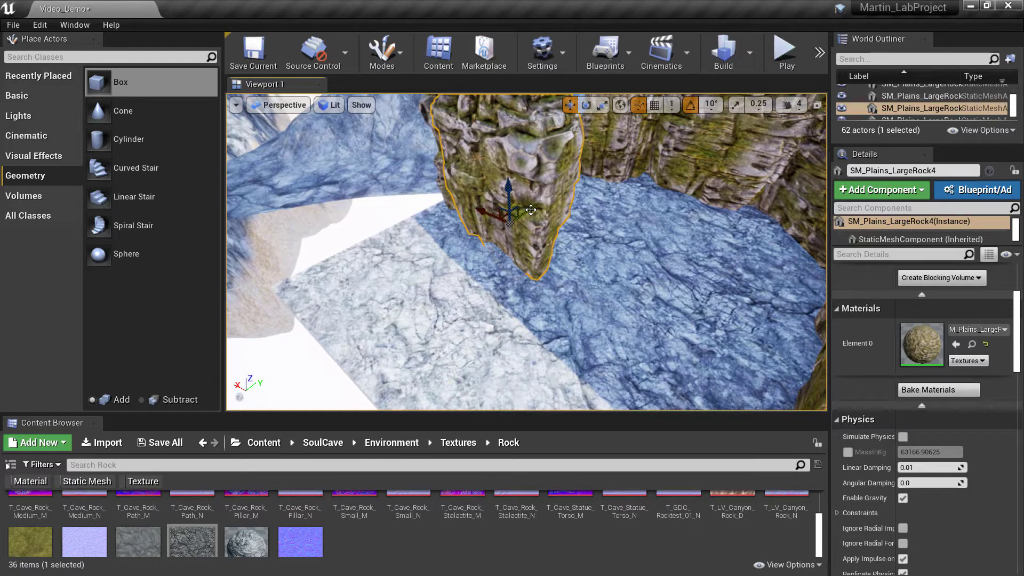
left_click_drag(532, 209, 457, 262, "alt")
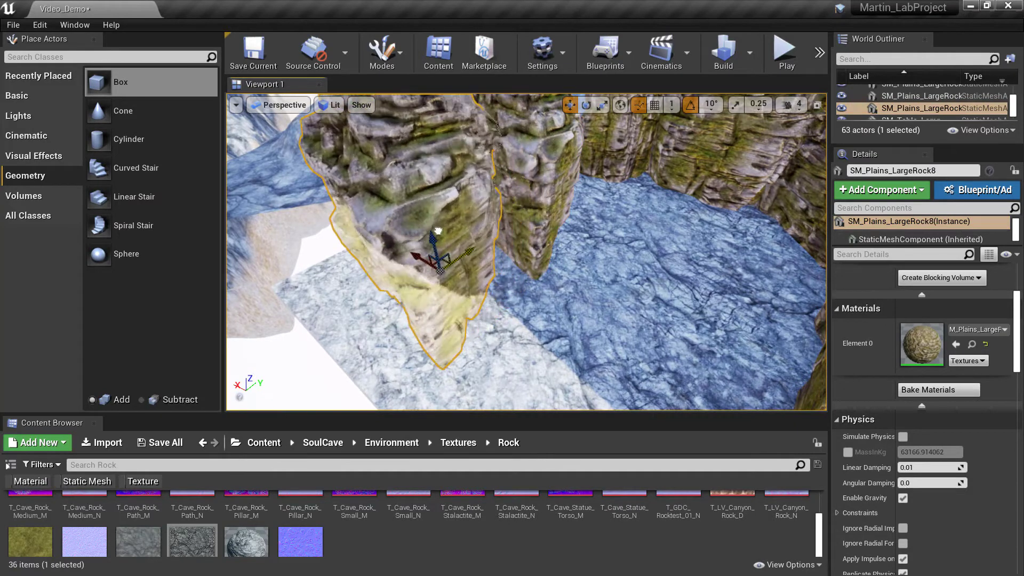
key("e")
key("r")
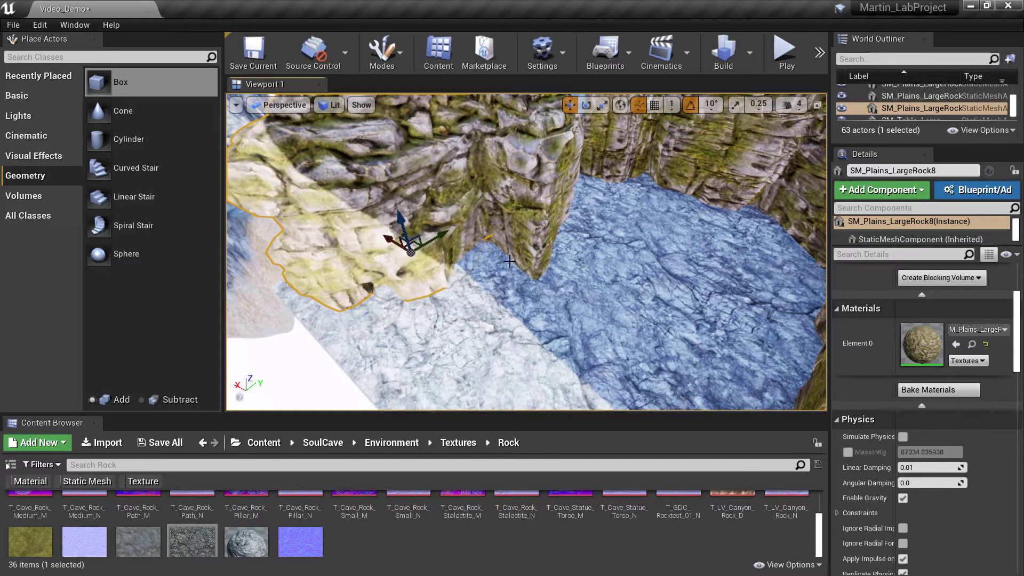
Step: Set the viewport camera speed to 5
right_click_drag(510, 262, 805, 291)
left_click(791, 105)
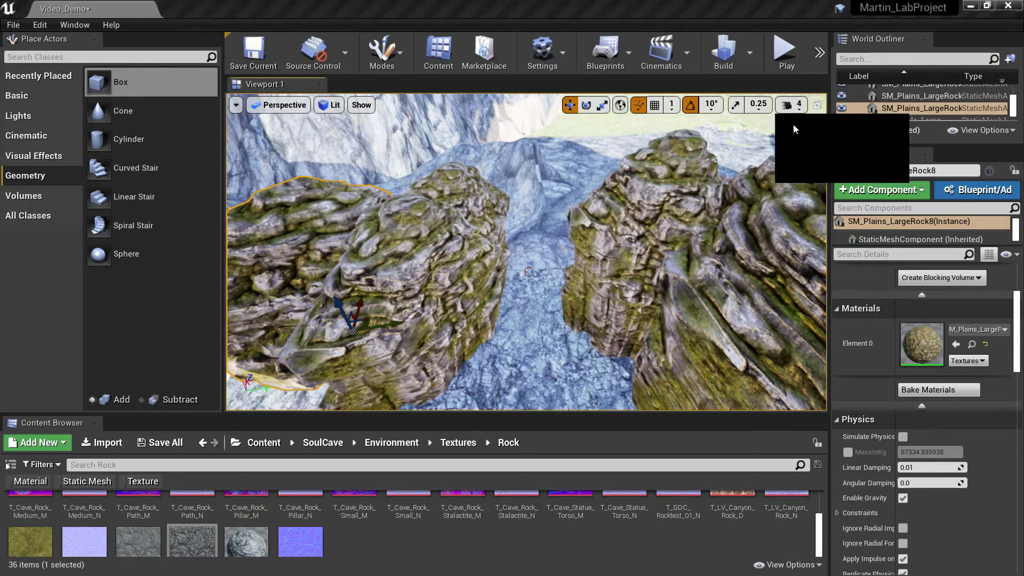
left_click_drag(828, 138, 852, 137)
mouse_move(733, 230)
right_mouse_down()
mouse_move(736, 206)
mouse_move(743, 226)
mouse_move(731, 240)
right_mouse_up()
key("d")
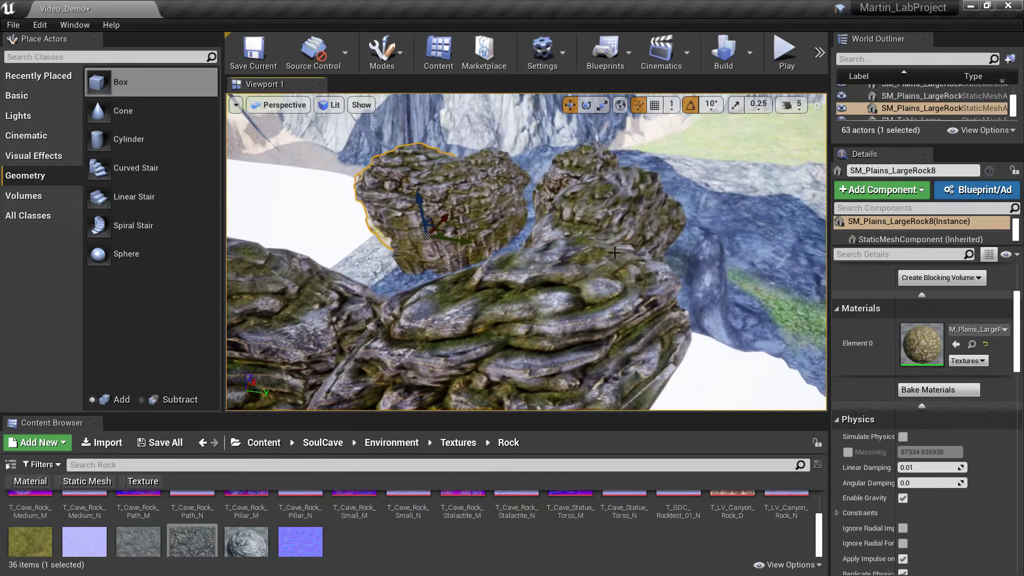
Step: Select the three rocks forming the wall from SM_Plains_LargeRock3 inward and duplicate them together toward the opposite side of the cave
left_click(592, 197)
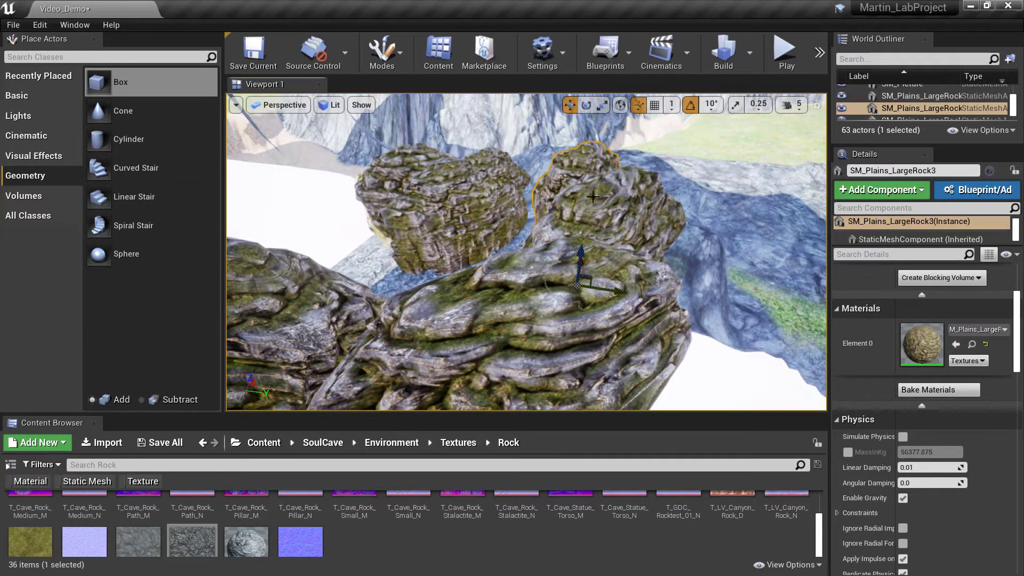
left_click(603, 232, "ctrl")
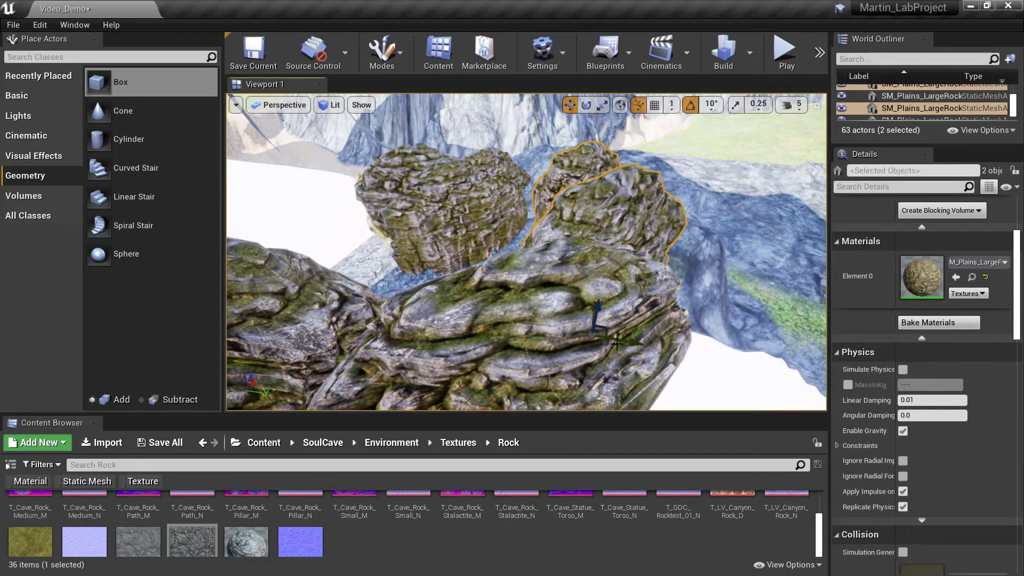
left_click(574, 396, "ctrl")
right_click_drag(574, 352, 558, 396)
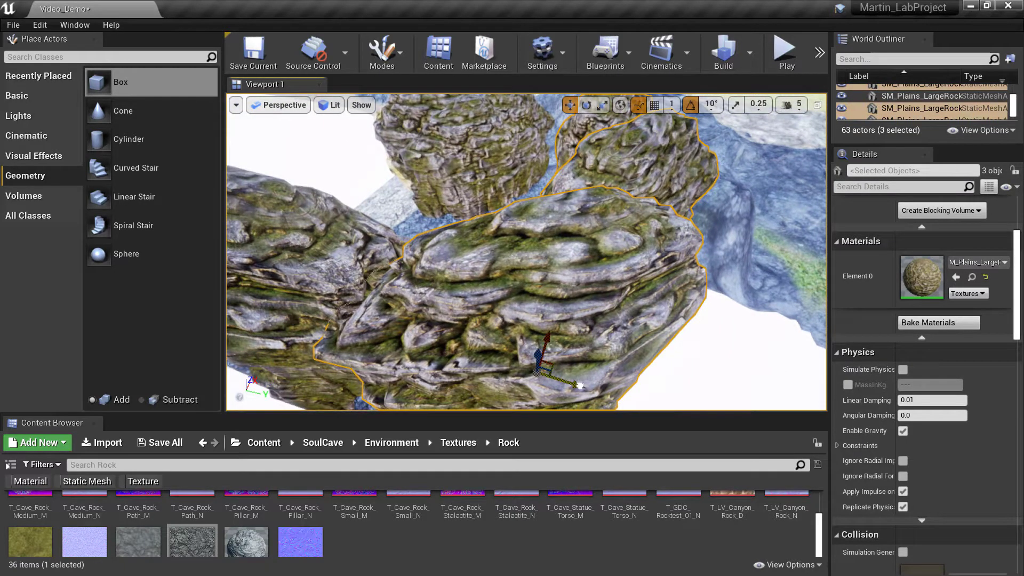
left_click_drag(580, 385, 388, 349, "alt")
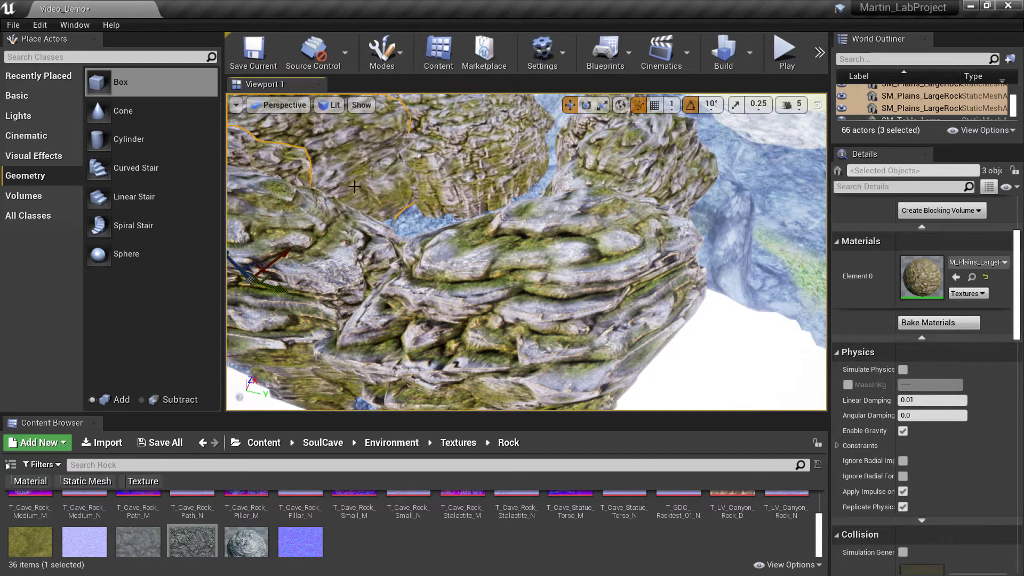
Step: Play-test the level from the cave entrance and walk around inside to check the rock walls and floor
right_click_drag(354, 186, 688, 200)
key("w")
key("s")
key("s")
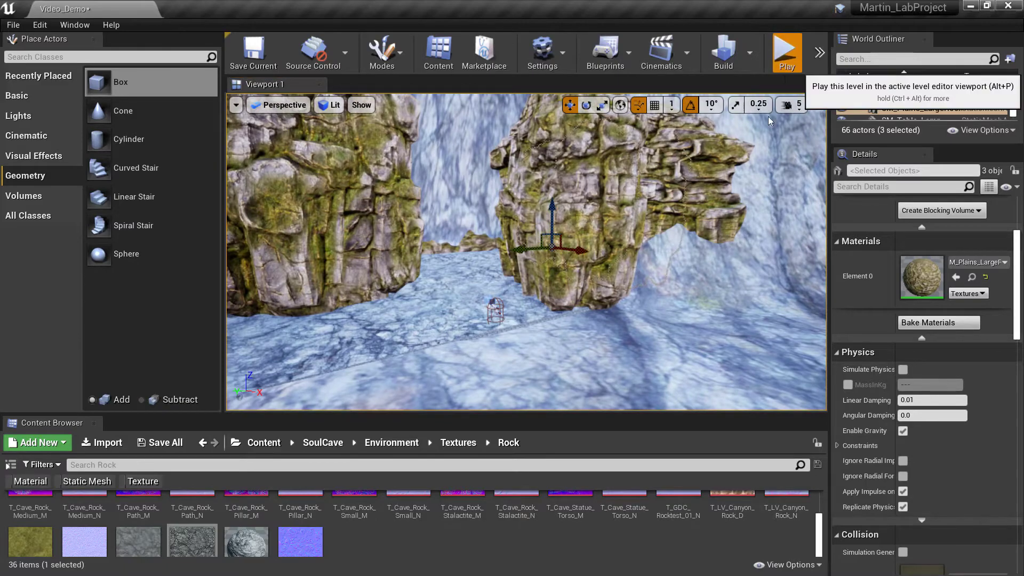
left_click(785, 51)
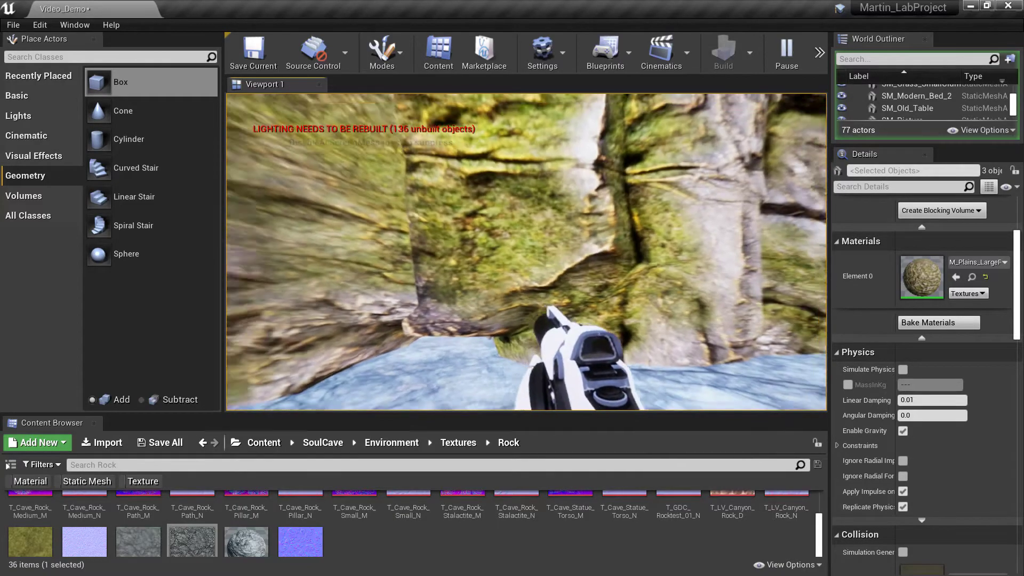
key("s")
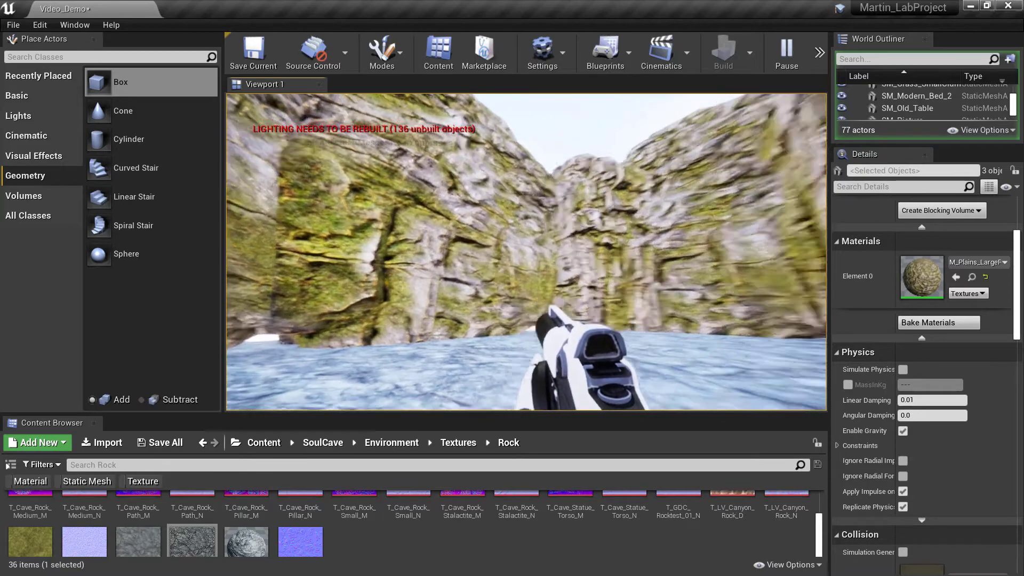
key("w")
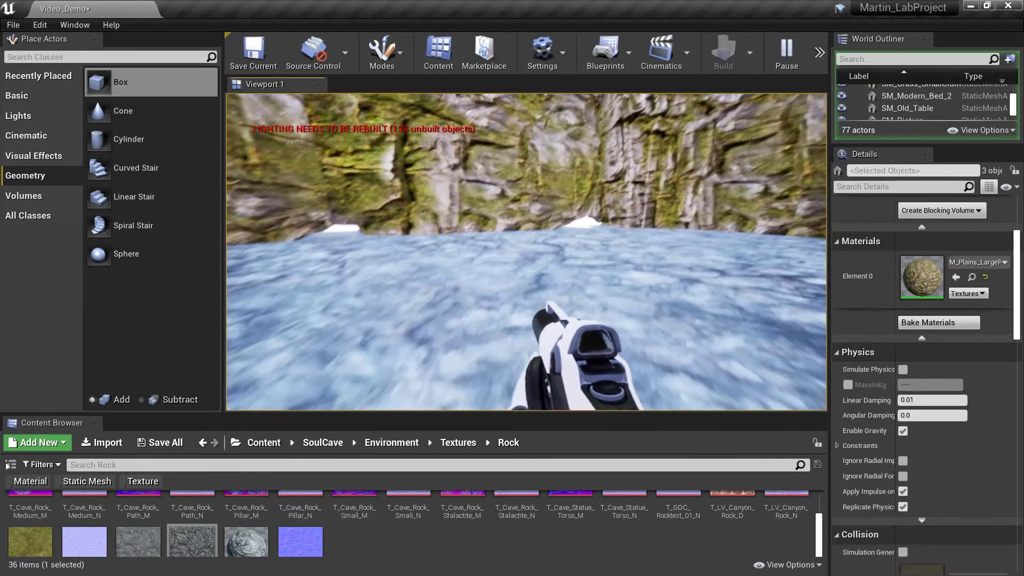
Step: Walk along the rock walls in the running play-test to check for gaps, and stop the session
key("w")
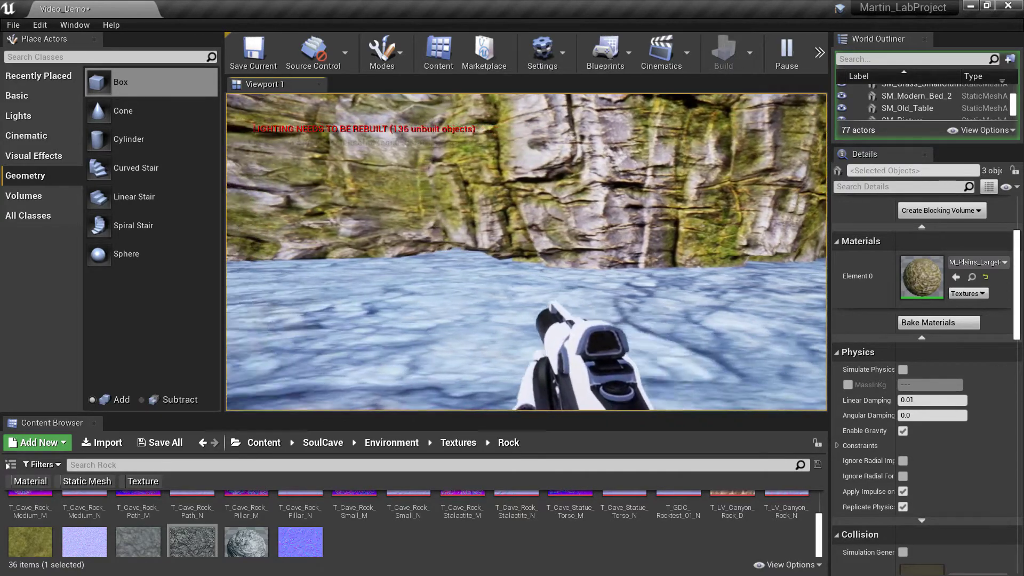
key("w")
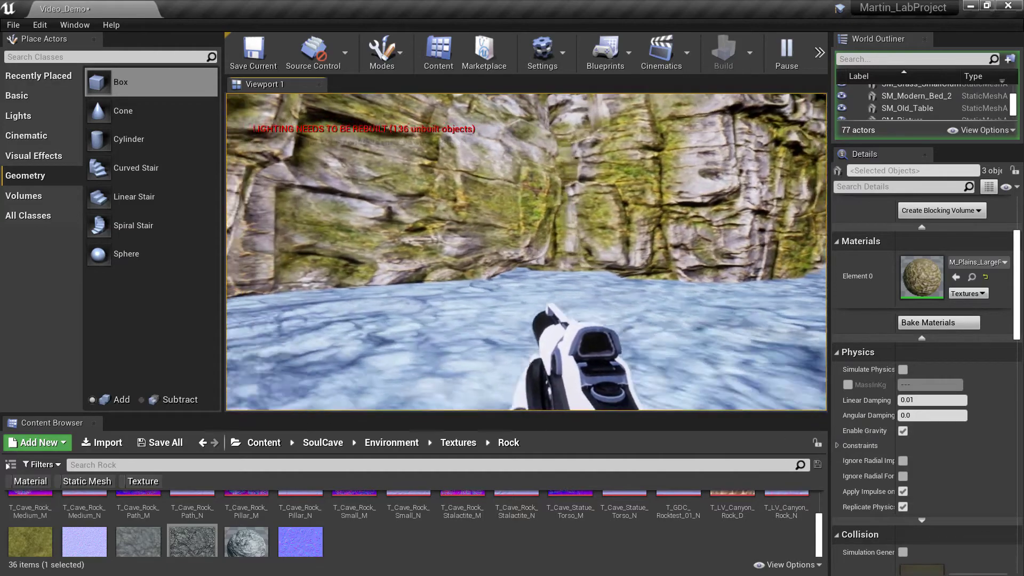
key("w")
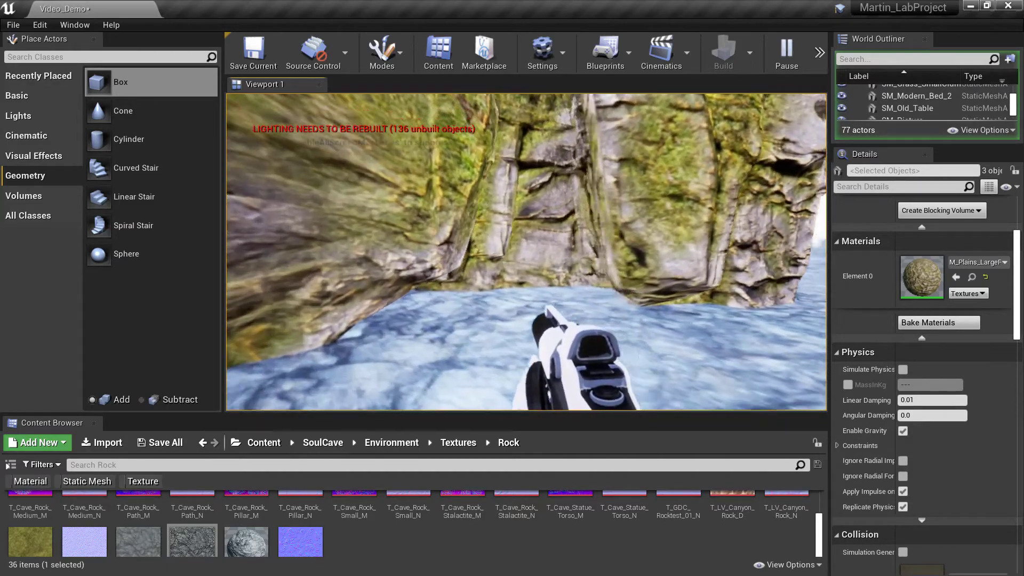
key("w")
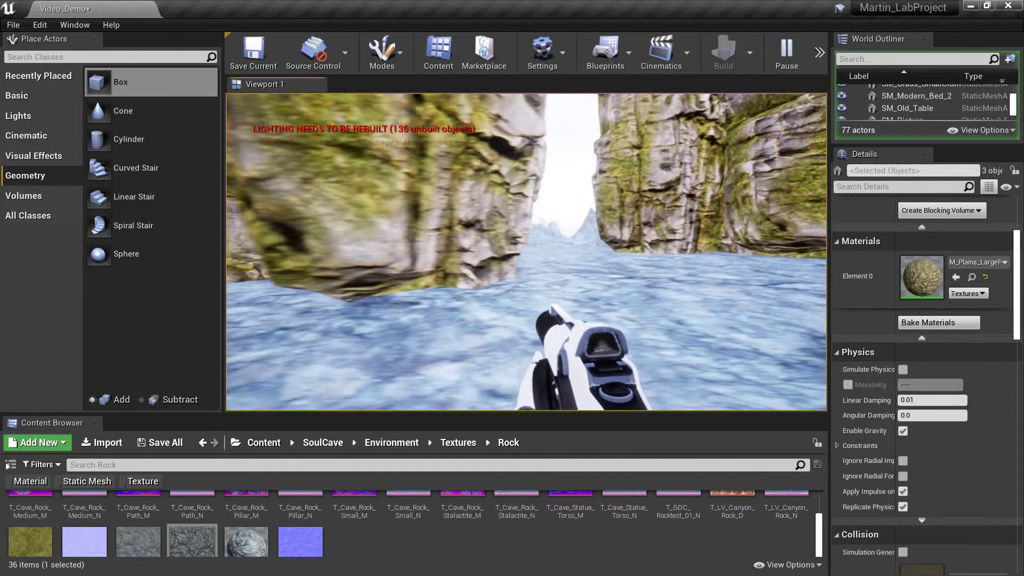
key("w")
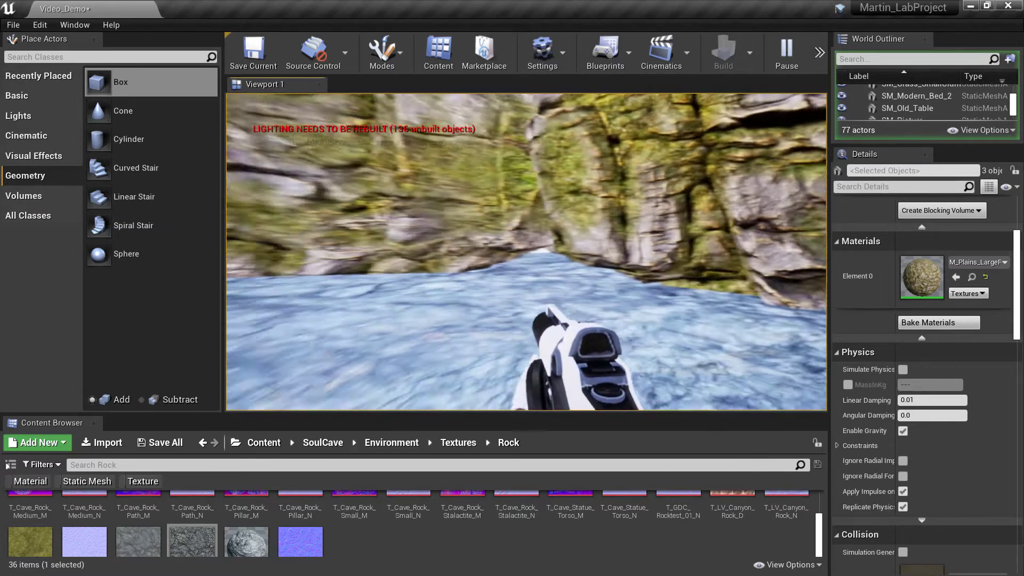
key("w")
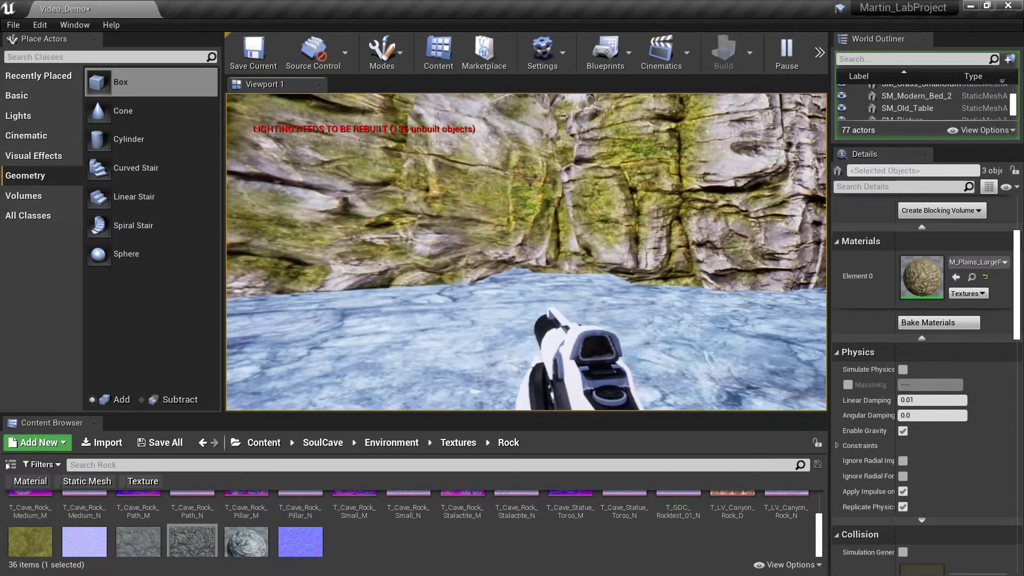
key("Escape")
Step: Nudge SM_Plains_LargeRock8 slightly down and sideways to seat it against the cave floor and neighbouring wall
left_click(545, 260)
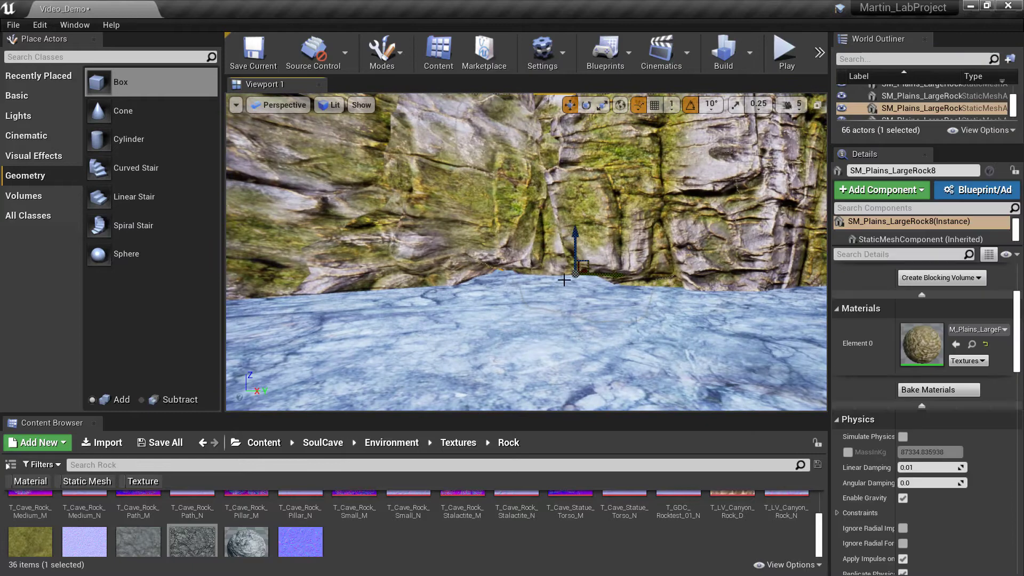
left_click_drag(561, 268, 561, 286)
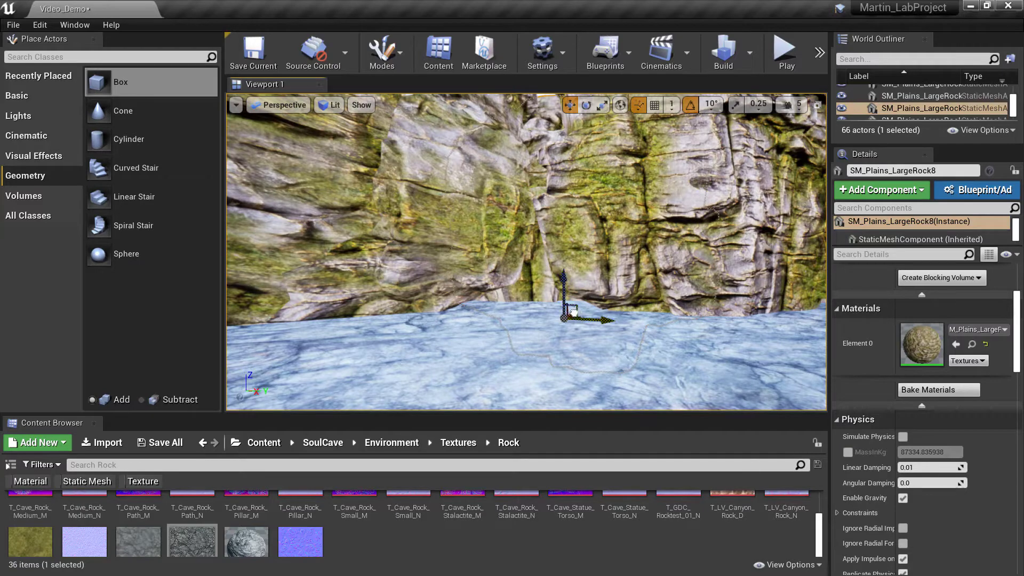
left_click_drag(573, 312, 566, 317)
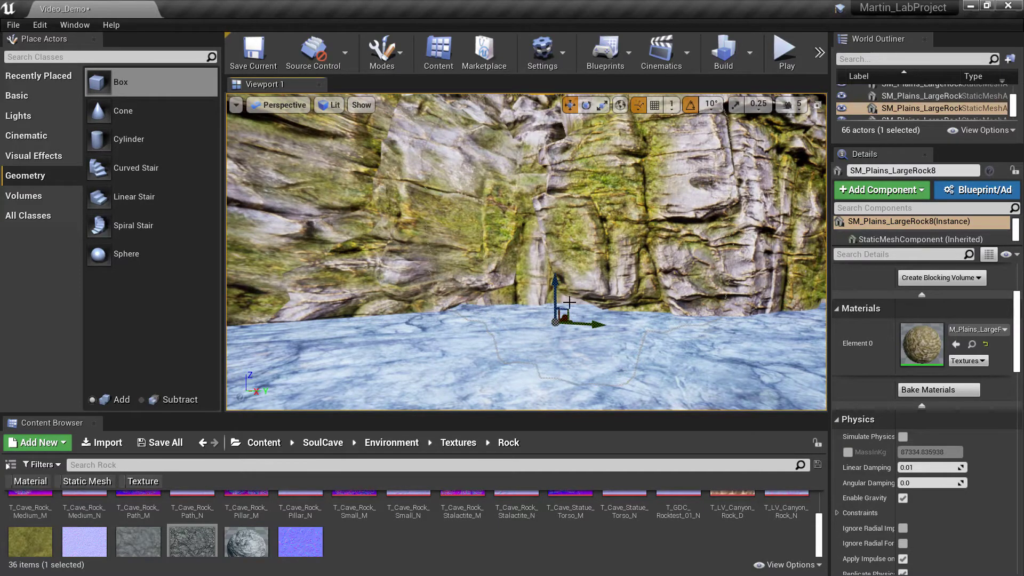
Step: Lower SM_Plains_LargeRock7 into the floor and slide it along the wall to close the gap beside it
right_click_drag(569, 302, 393, 302)
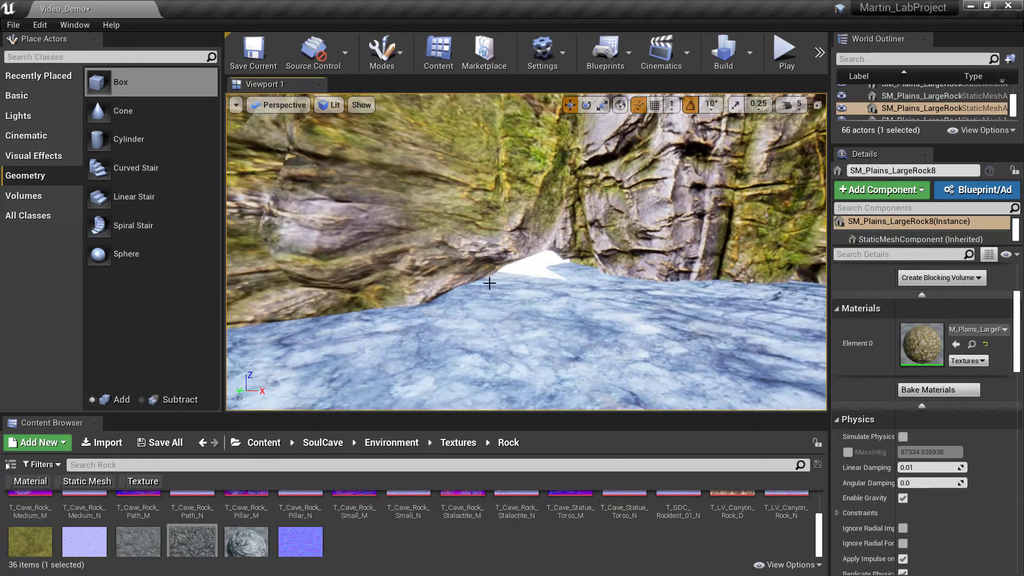
left_click(408, 251)
right_click_drag(408, 251, 347, 248)
left_click_drag(379, 221, 383, 266)
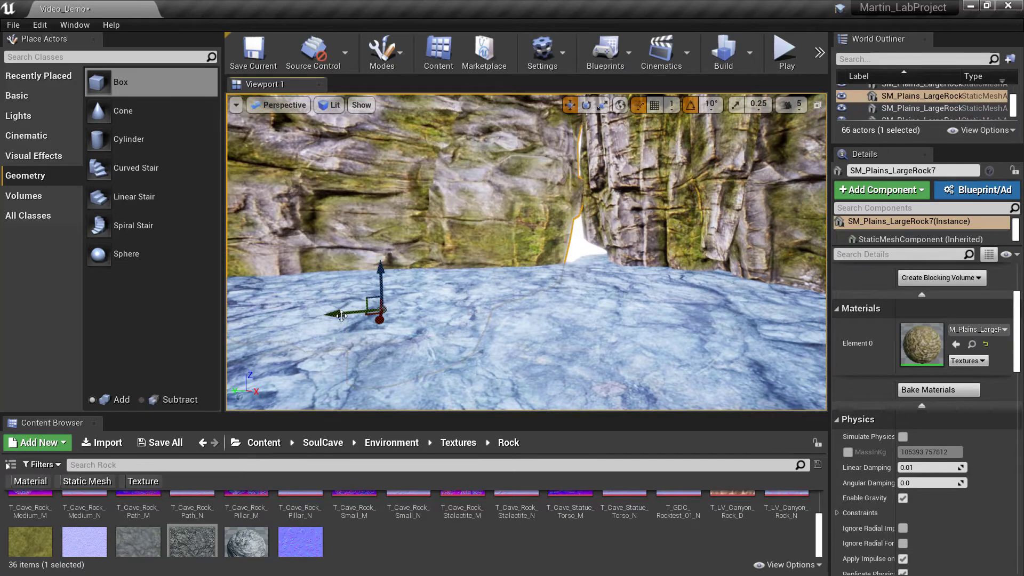
left_click_drag(356, 313, 421, 307)
Step: Rotate SM_Plains_LargeRock6 and lower it into the floor to cover the opening next to SM_Plains_LargeRock7
right_click_drag(422, 304, 322, 297)
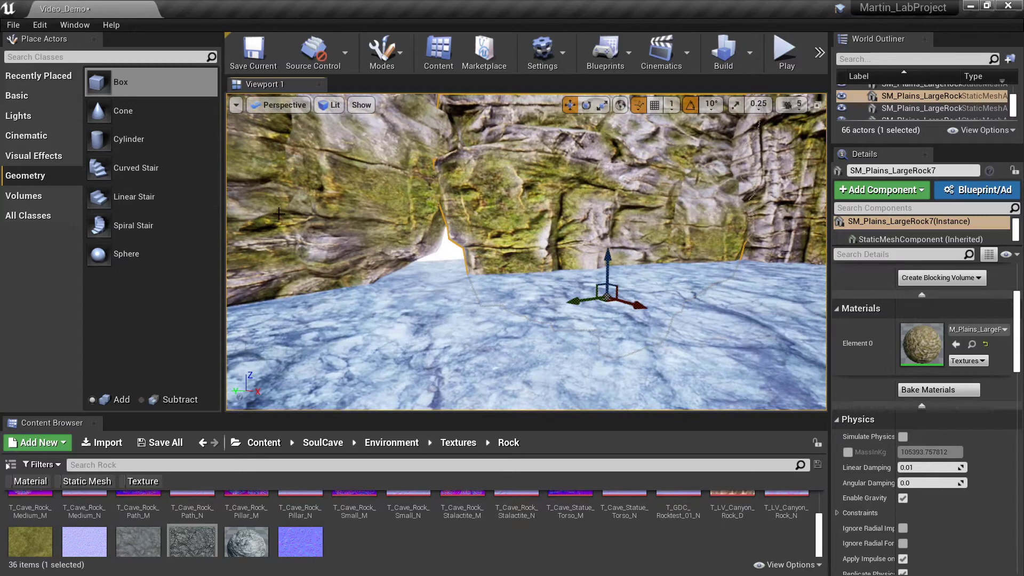
left_click(342, 213)
right_click_drag(341, 213, 278, 240)
key("e")
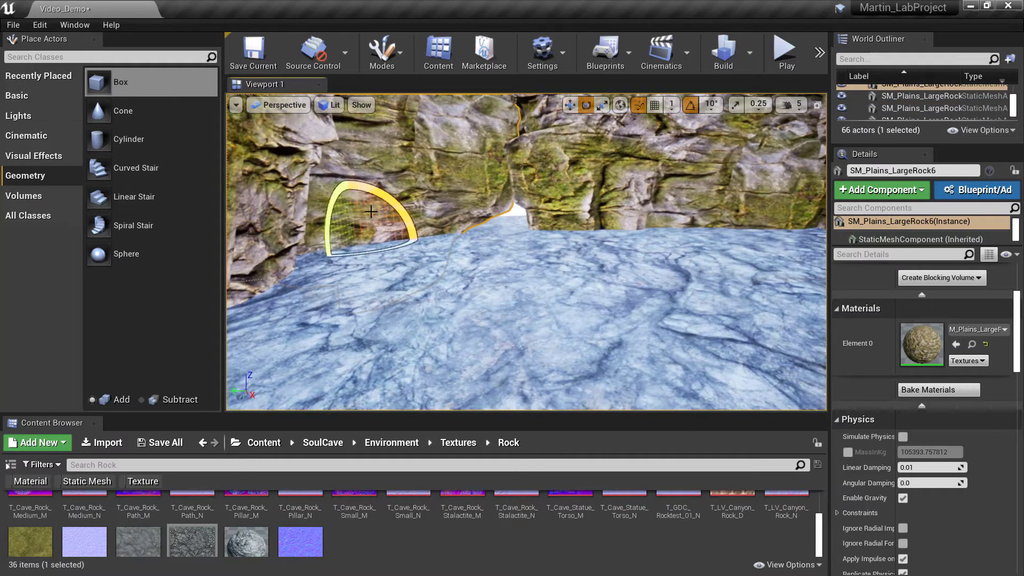
left_click_drag(326, 257, 309, 257)
key("r")
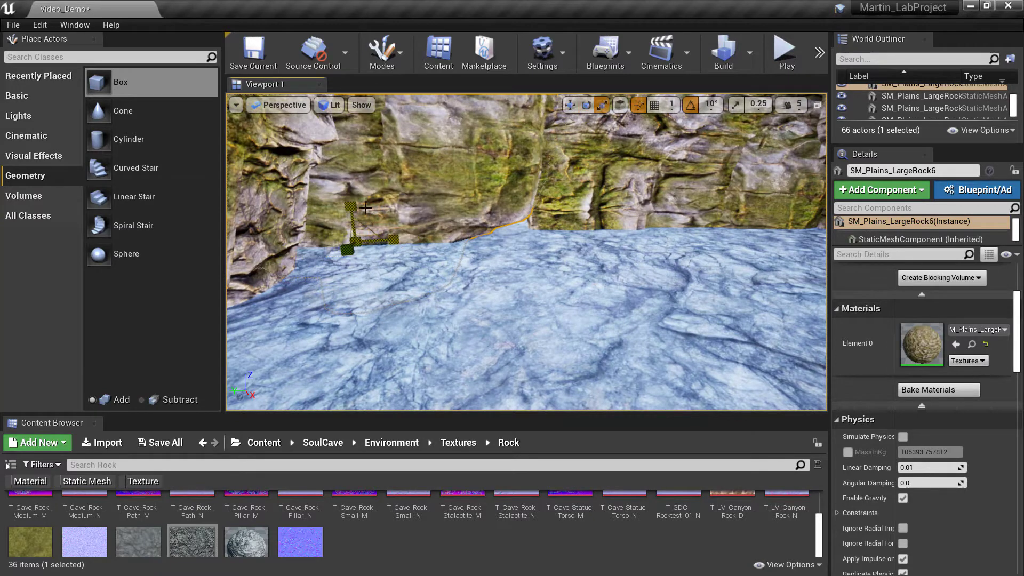
key("w")
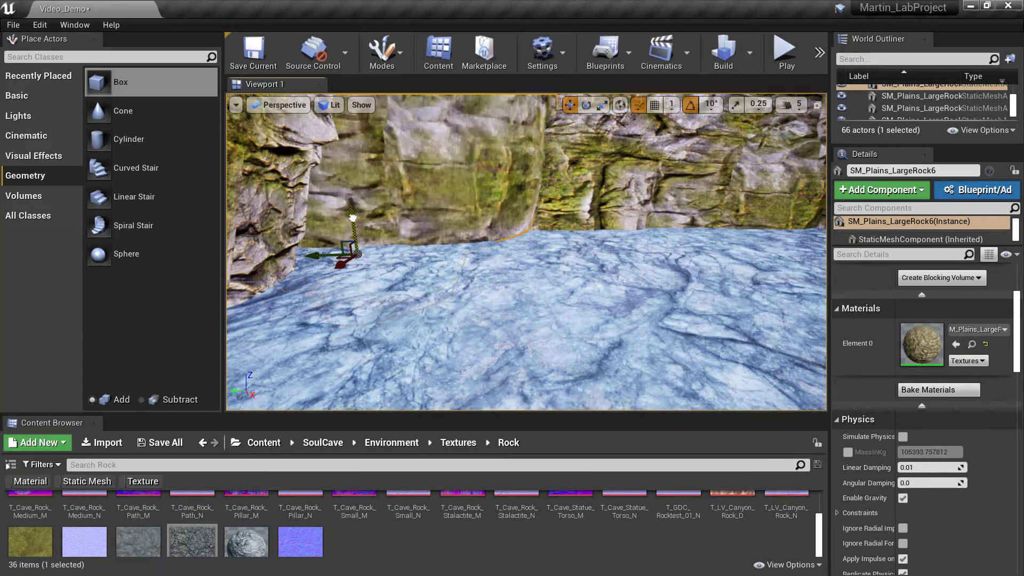
right_click_drag(526, 252, 379, 255)
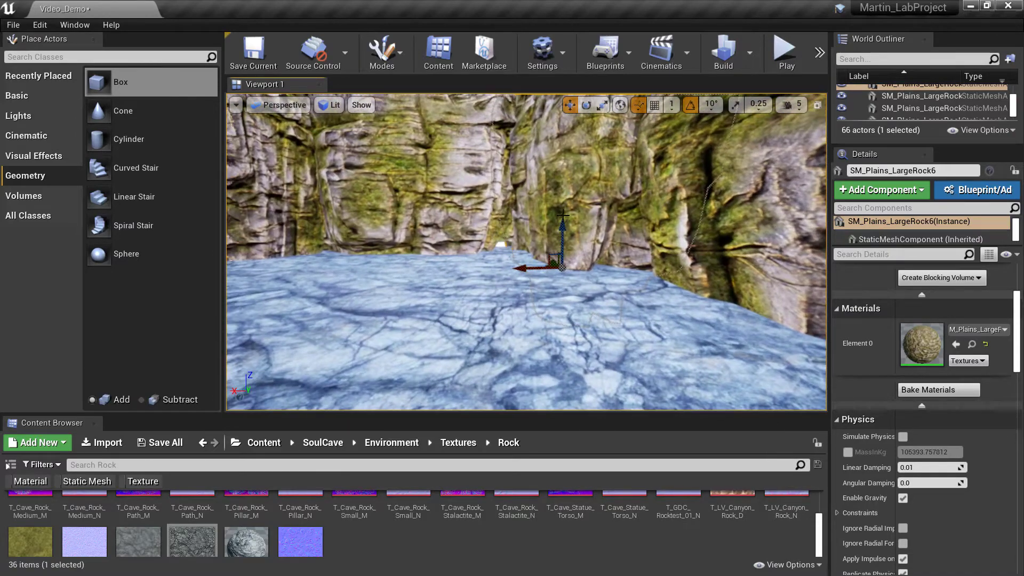
Step: Duplicate SM_Plains_LargeRock3 into the cave entrance passage and rotate the copy 90 degrees onto its side
left_click(445, 220)
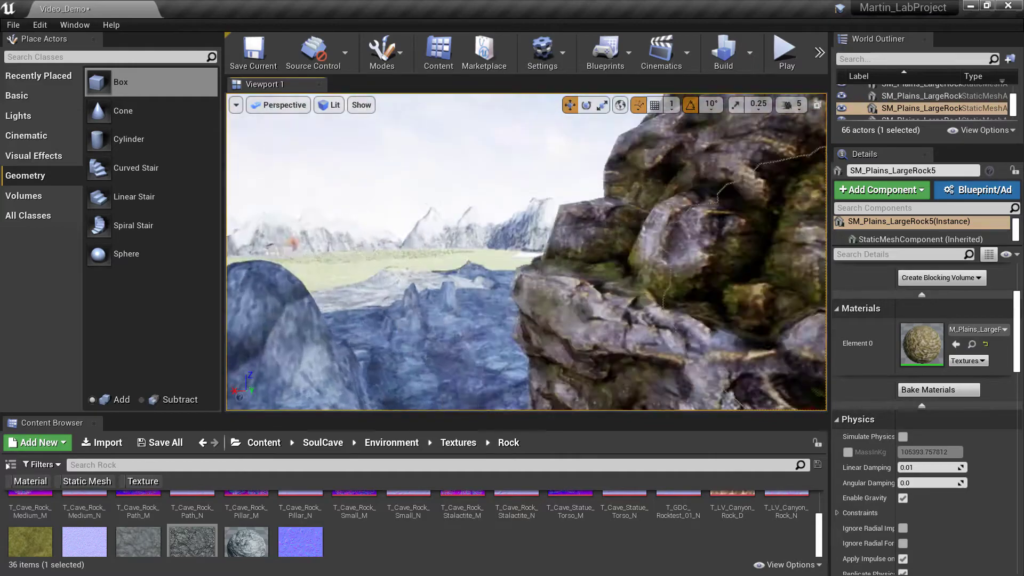
right_click_drag(527, 252, 697, 295)
key("w")
key("s")
left_click(374, 295)
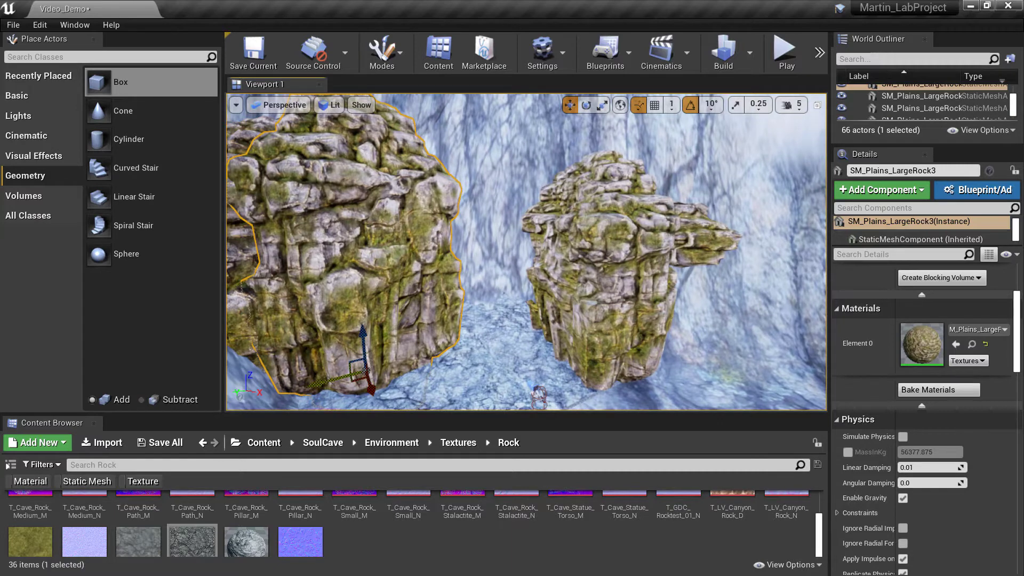
left_click_drag(346, 380, 460, 365, "alt")
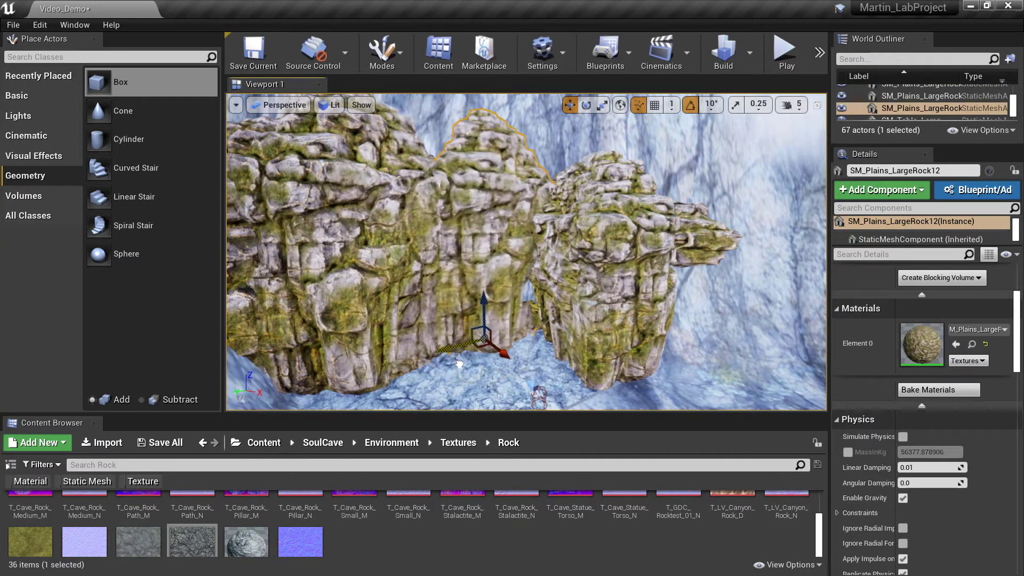
key("e")
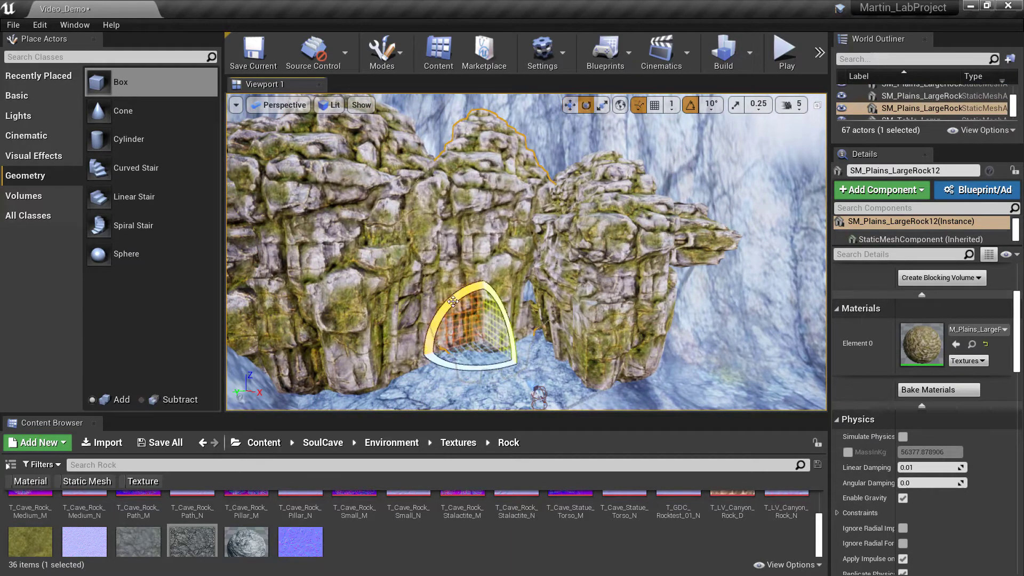
left_click_drag(440, 318, 490, 284)
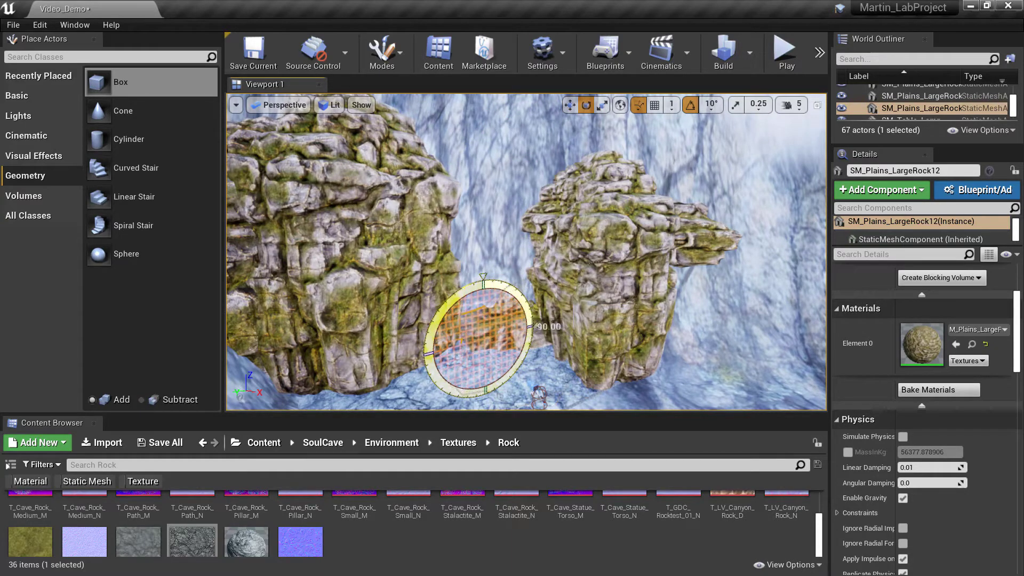
Step: Raise the rotated rock copy above the entrance passage and slide it sideways to bridge the two entrance rocks
key("w")
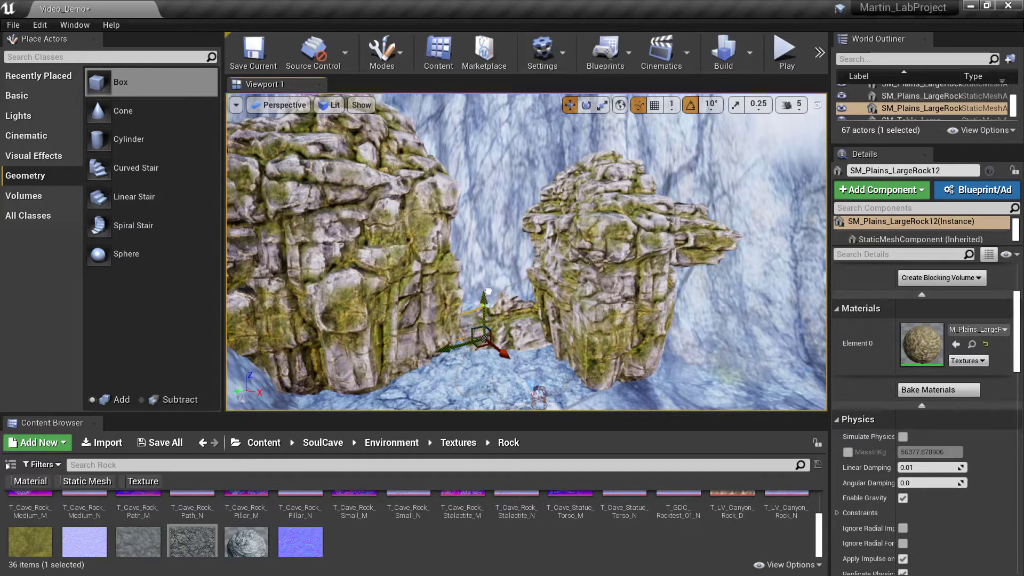
left_click_drag(499, 163, 502, 160)
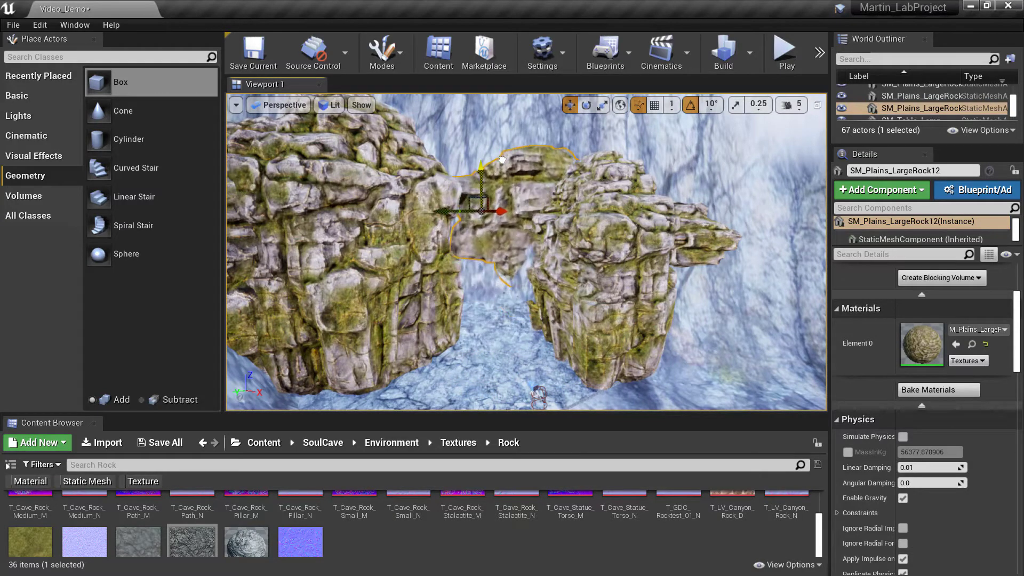
key("w")
mouse_move(502, 213)
right_mouse_down()
mouse_move(506, 266)
mouse_move(500, 206)
mouse_move(511, 219)
right_mouse_up()
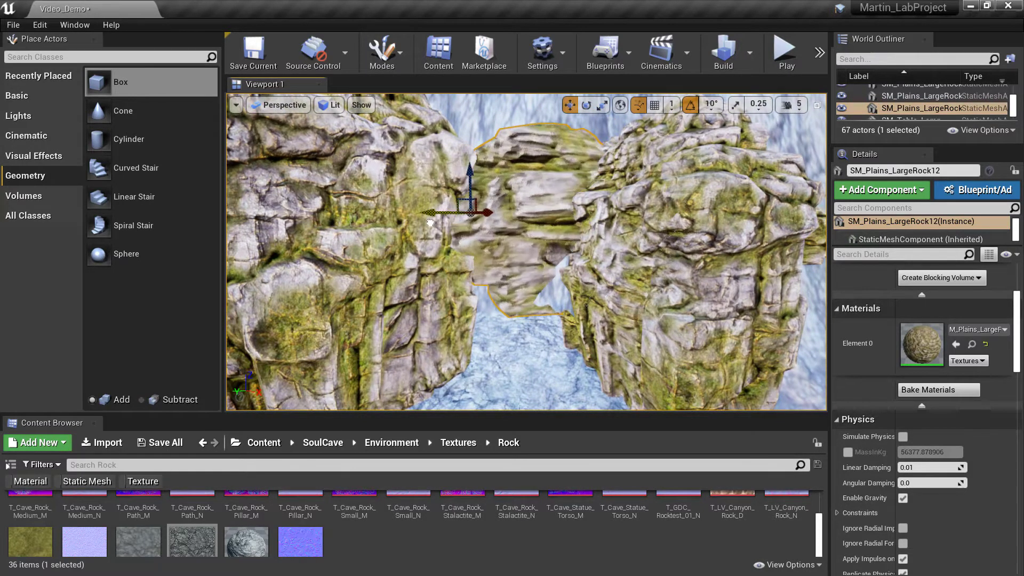
middle_click_drag(430, 223, 253, 240)
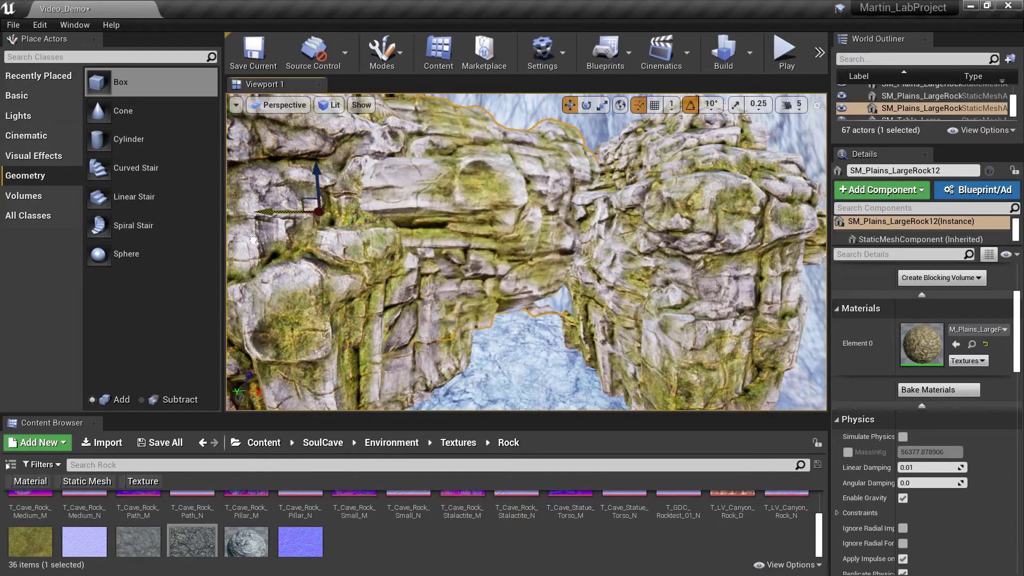
Step: Duplicate SM_Plains_LargeRock7 from the cave's outer wall inward over the floor
right_click_drag(301, 219, 308, 201)
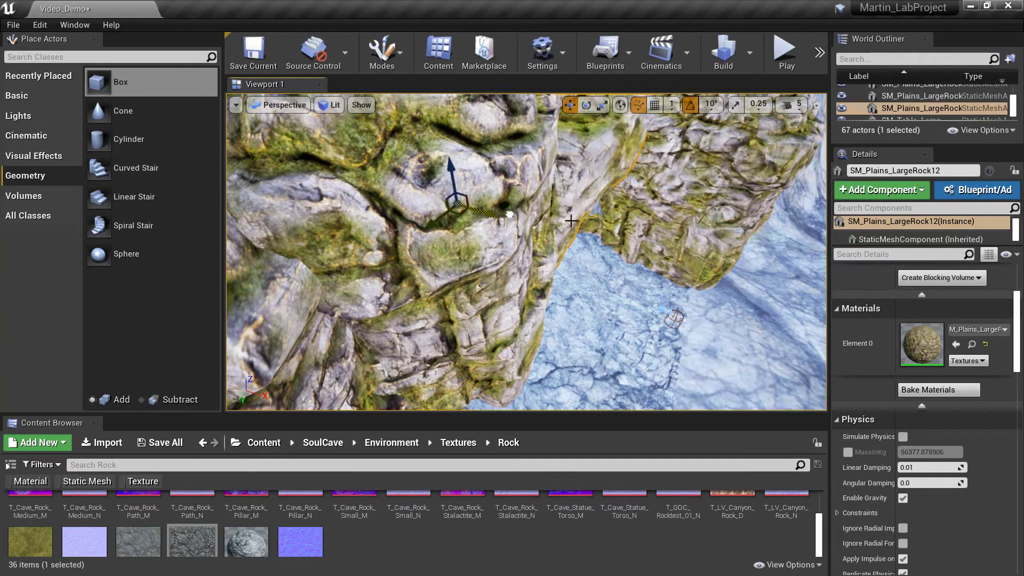
right_click_drag(308, 202, 266, 184)
right_click_drag(667, 230, 667, 230)
left_click(367, 288)
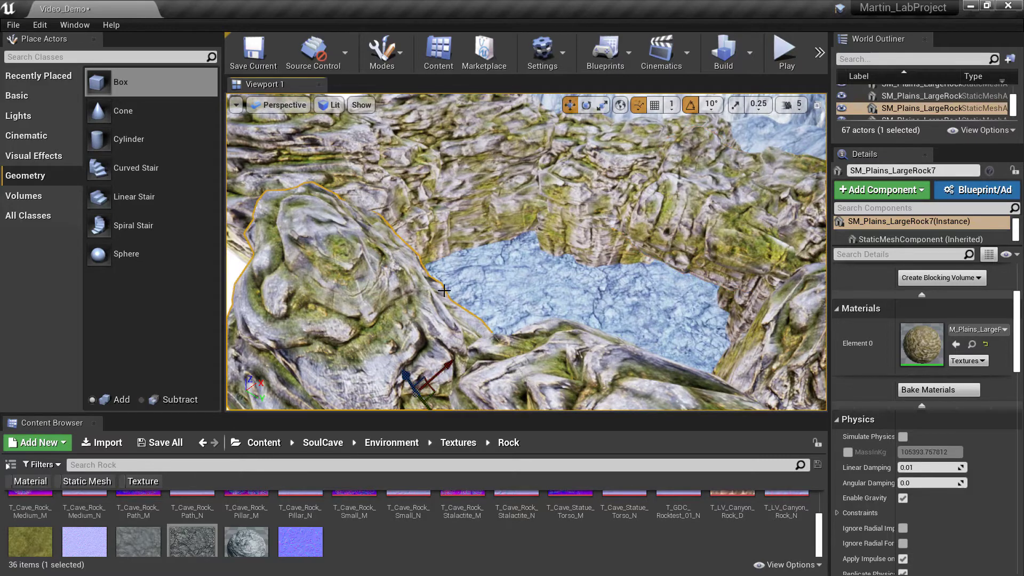
right_click_drag(451, 302, 417, 296)
key("e")
key("r")
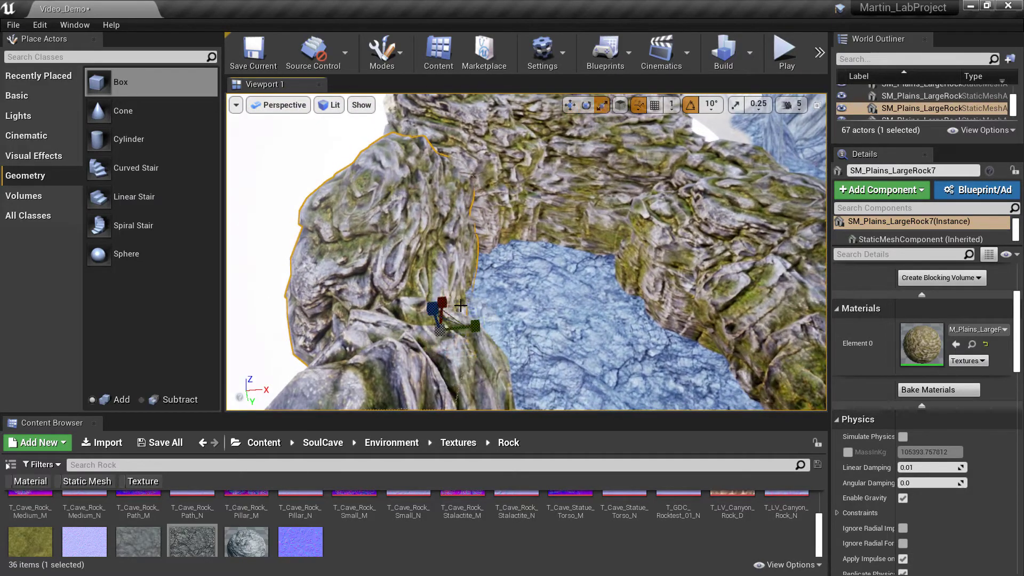
key("w")
key("e")
key("r")
key("w")
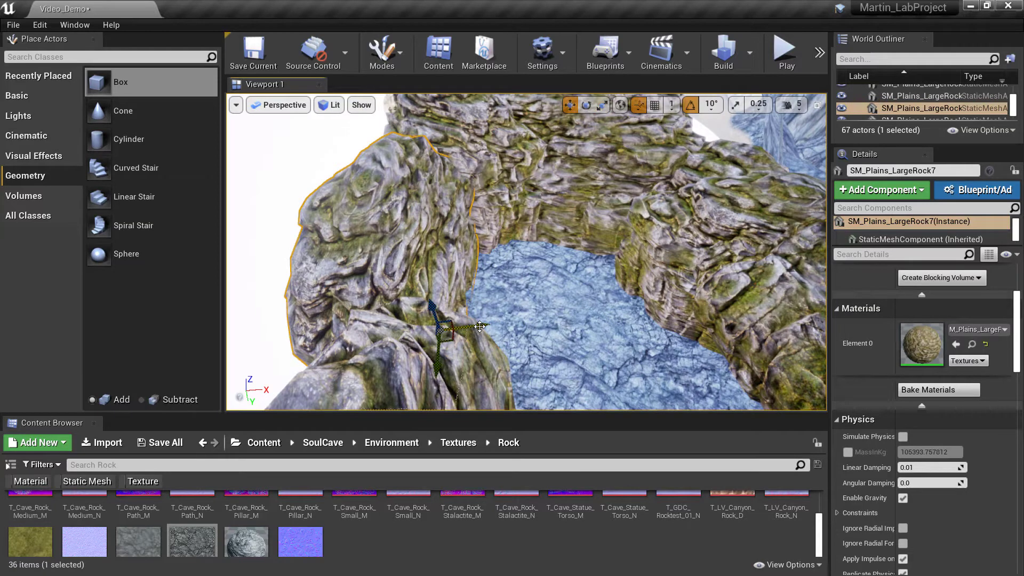
left_click_drag(478, 325, 567, 328, "alt")
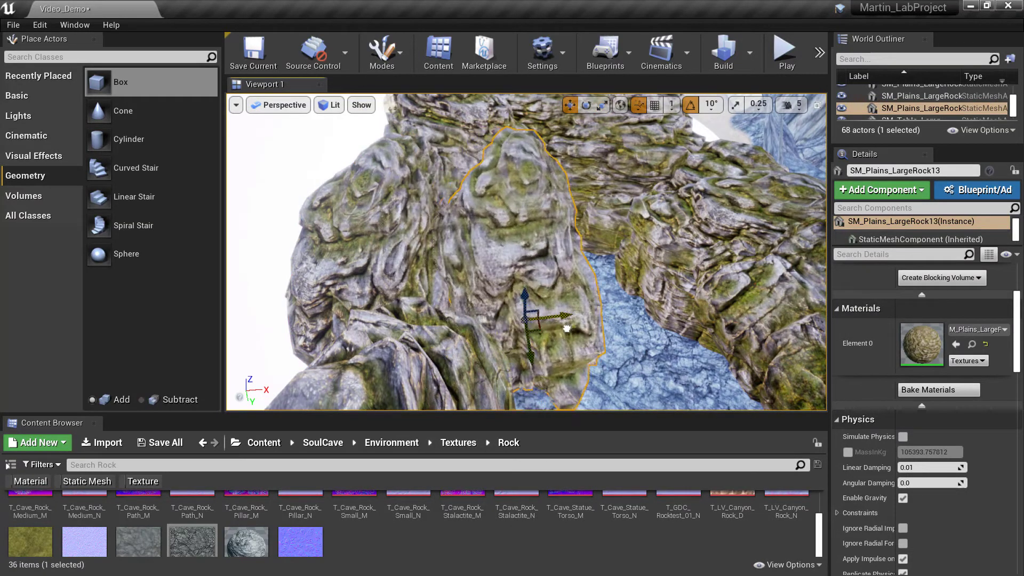
Step: Rotate the SM_Plains_LargeRock7 copy onto its side and raise it above the walls as a roof piece
key("e")
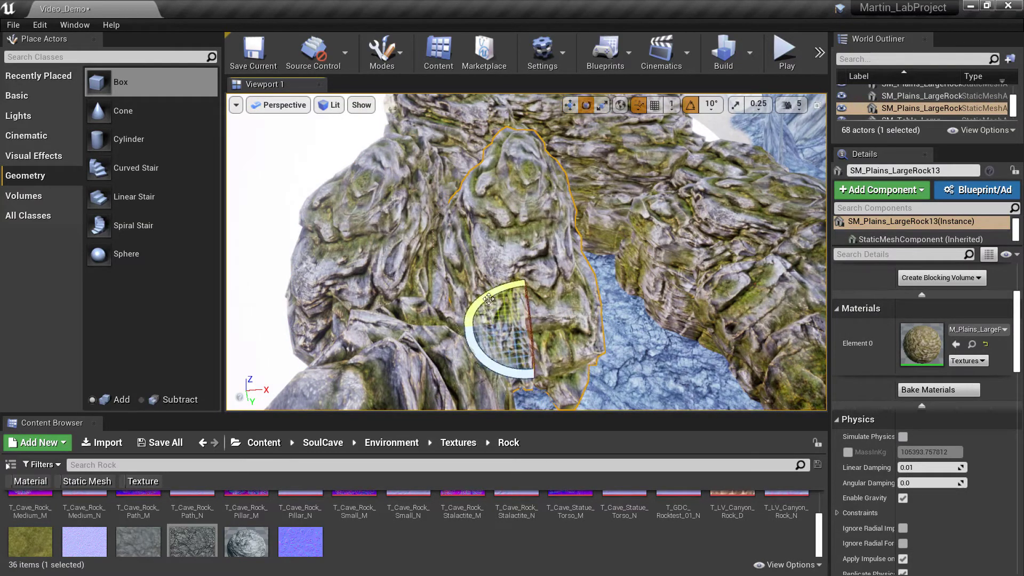
left_click_drag(565, 337, 527, 357)
key("w")
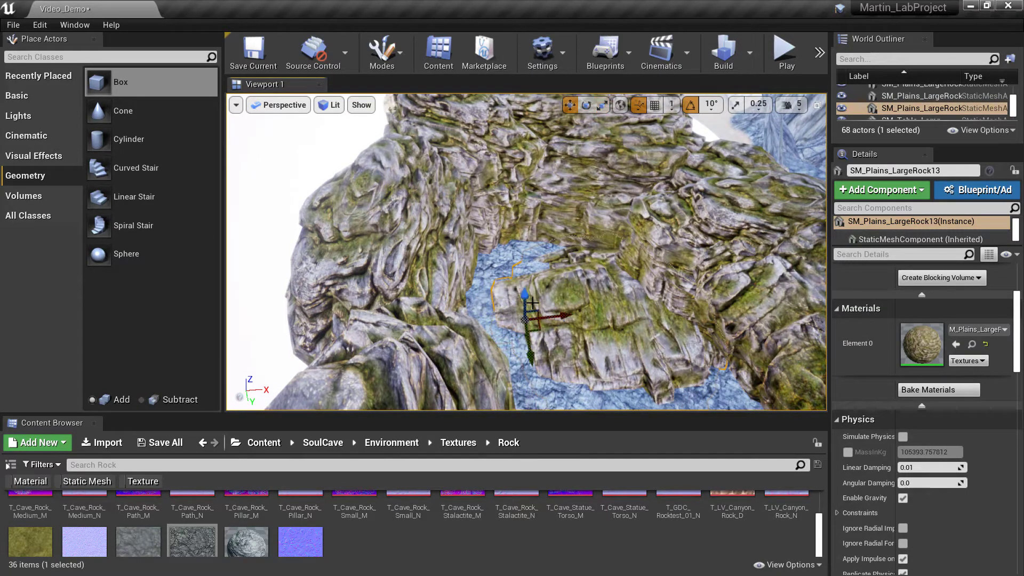
left_click_drag(520, 292, 511, 108)
right_click_drag(510, 108, 488, 149)
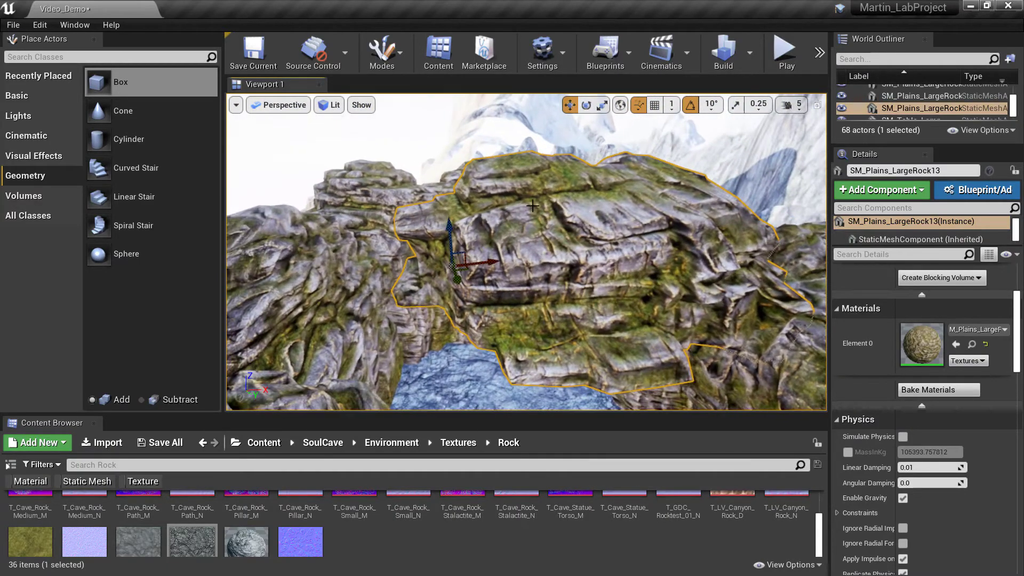
Step: Scale down the roof rock SM_Plains_LargeRock13 and shift it across the opening between the cave walls
key("e")
key("r")
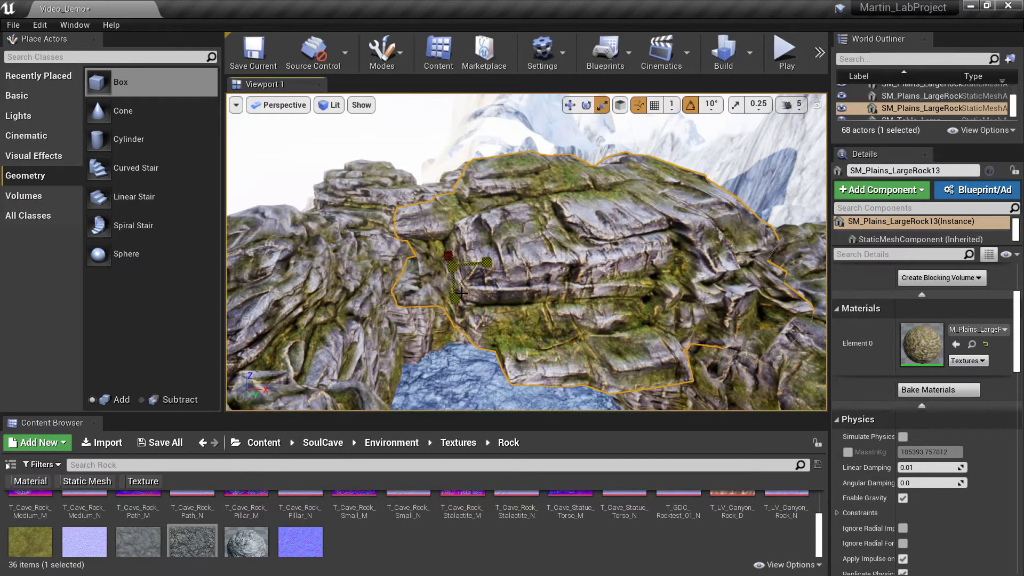
left_click_drag(457, 295, 456, 321)
mouse_move(503, 272)
right_mouse_down()
mouse_move(499, 240)
mouse_move(501, 320)
mouse_move(491, 304)
mouse_move(523, 326)
mouse_move(576, 336)
mouse_move(646, 315)
mouse_move(490, 270)
right_mouse_up()
key("w")
left_click_drag(497, 237, 565, 246)
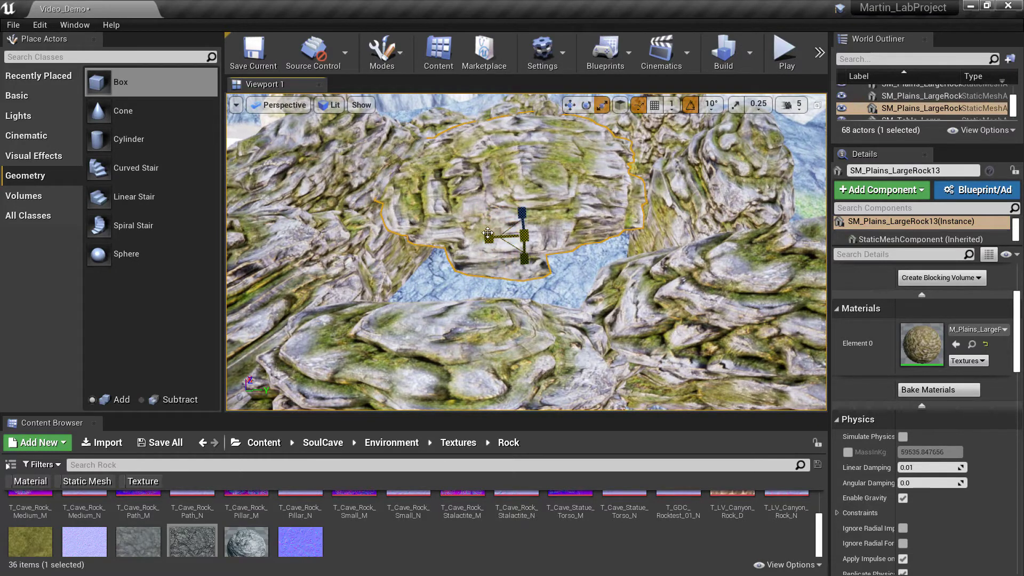
Step: Stretch the roof rock SM_Plains_LargeRock13 wider and longer to cover the remaining opening between the cave walls
mouse_move(524, 236)
left_mouse_down()
mouse_move(521, 265)
mouse_move(523, 254)
left_mouse_up()
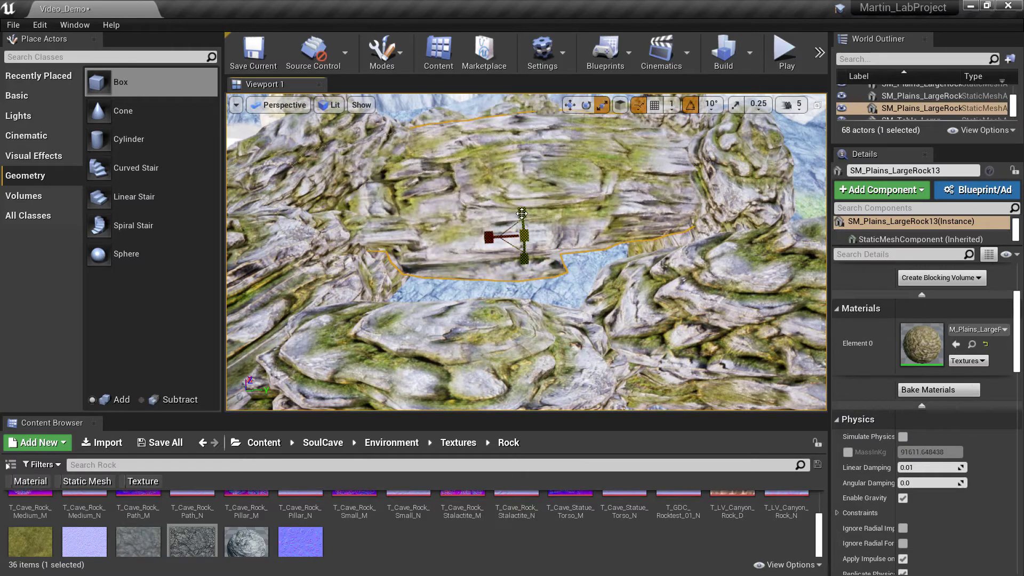
left_click_drag(522, 214, 522, 204)
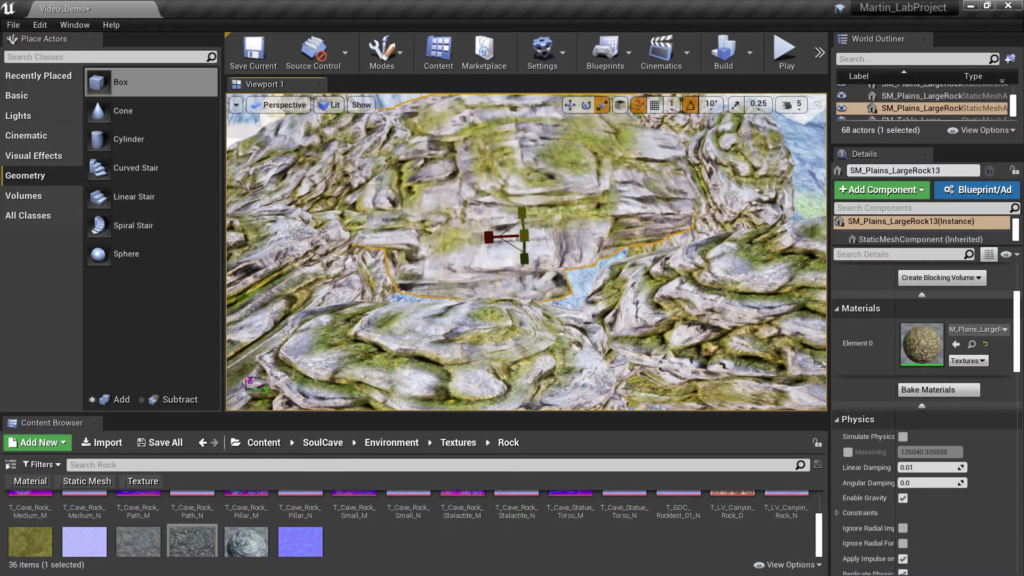
Step: Playtest the level from inside the cave, walking along the walls and inspecting the roof for gaps
right_click_drag(568, 213, 501, 244)
left_click(784, 51)
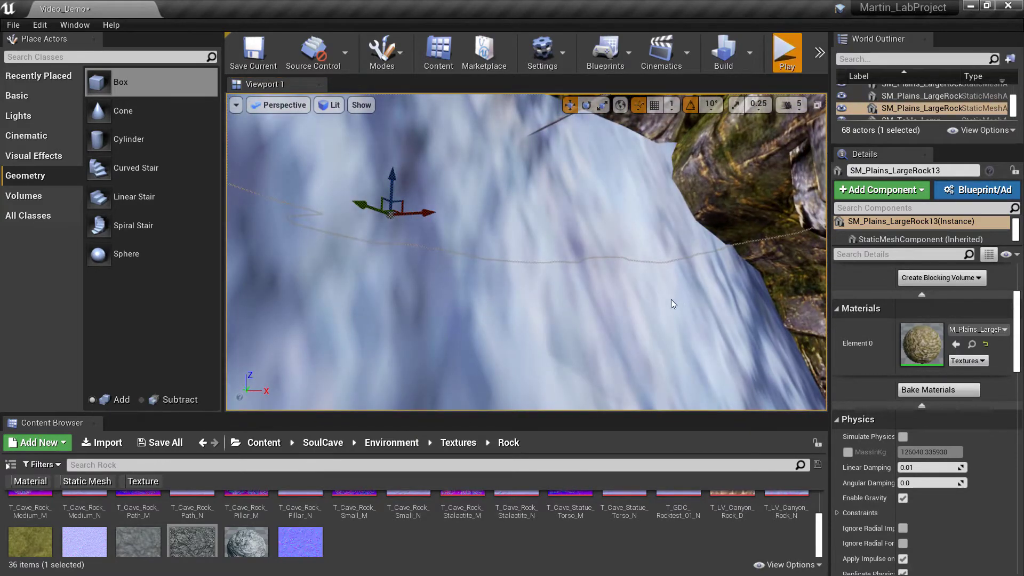
key("w")
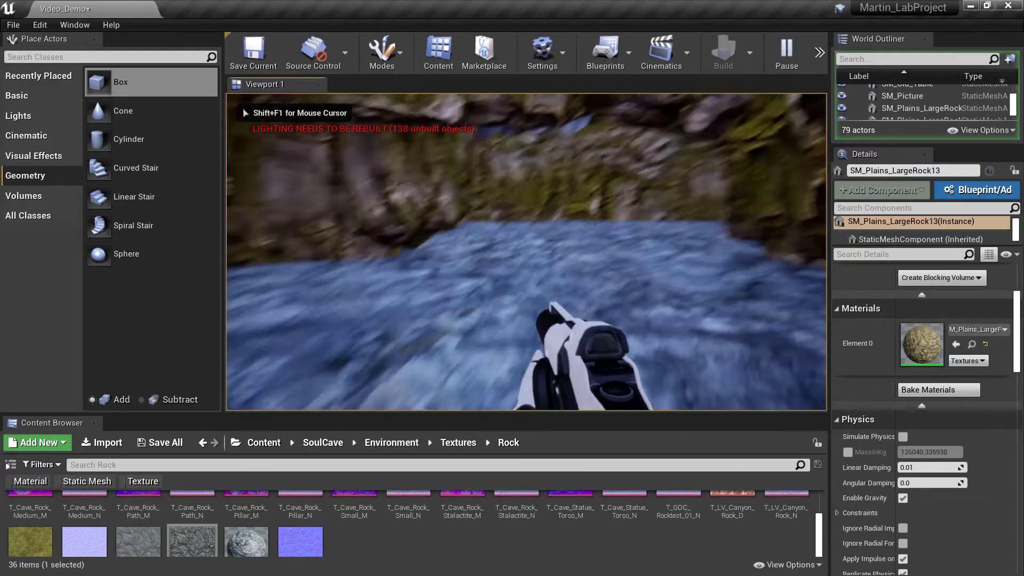
key("w")
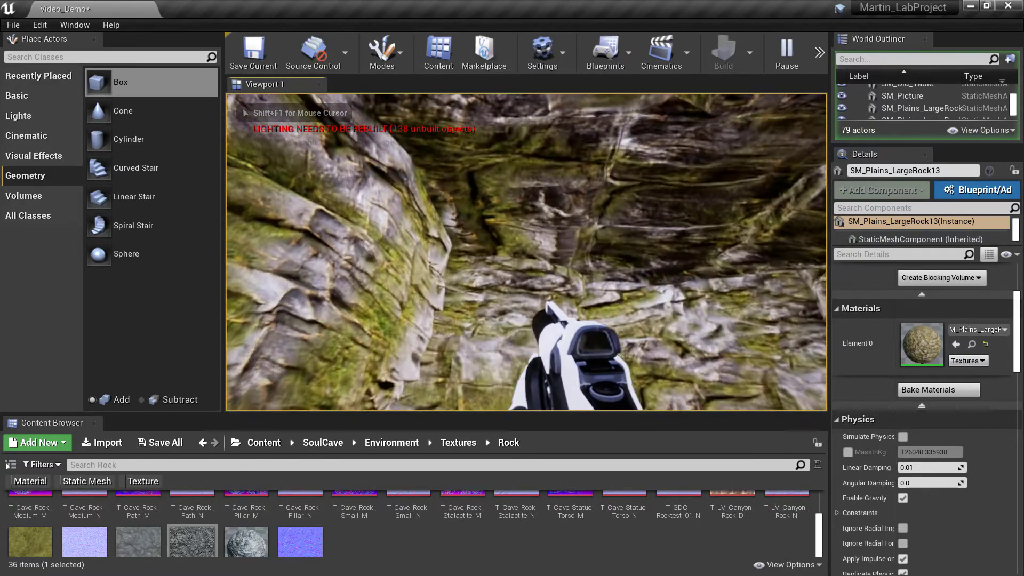
key("w")
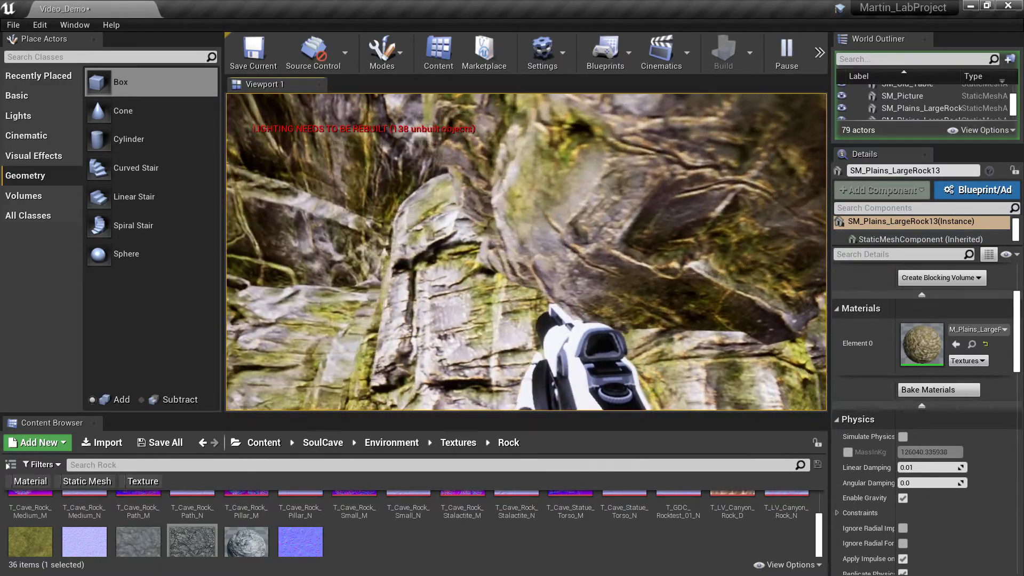
key("w")
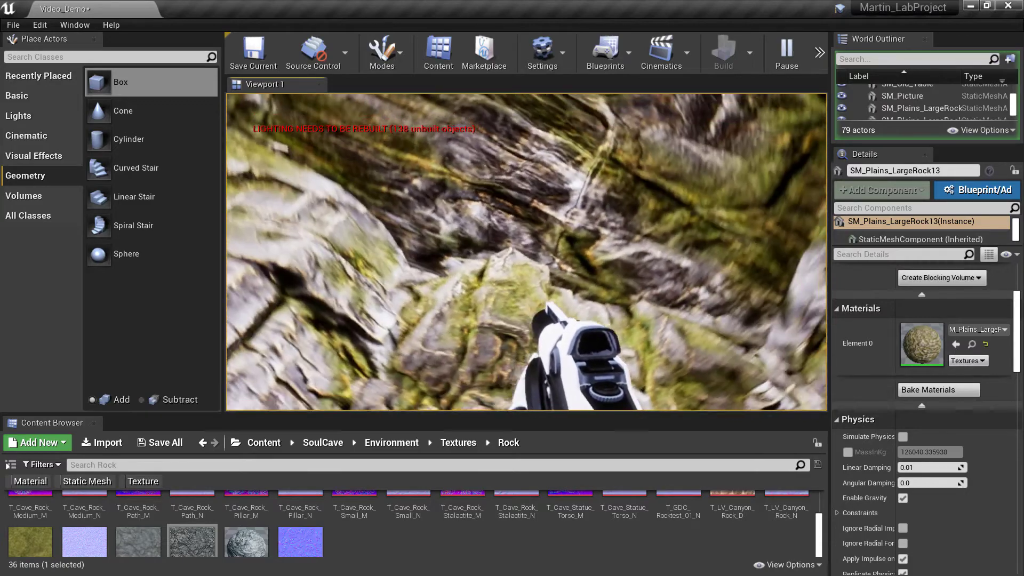
key("w")
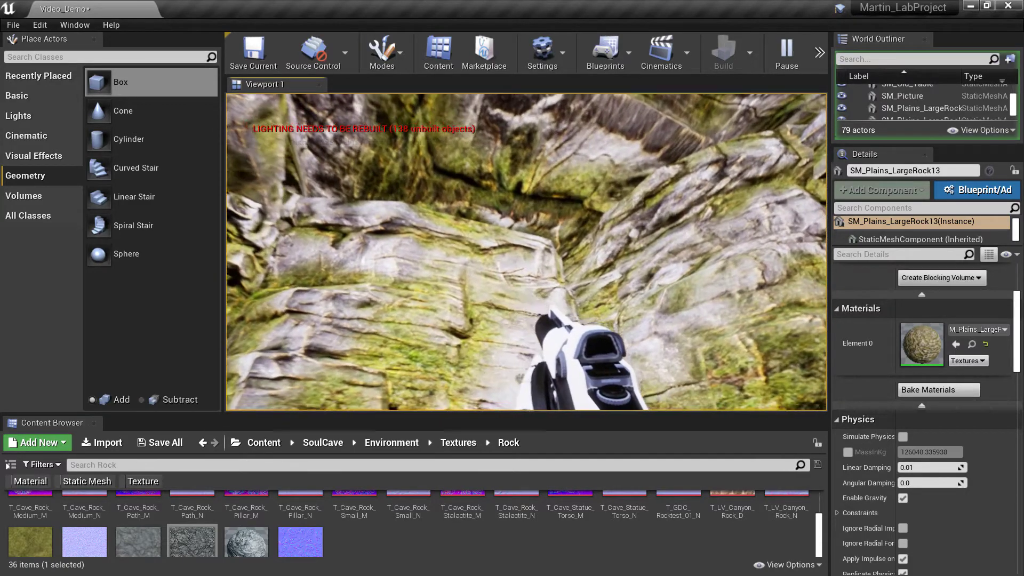
key("w")
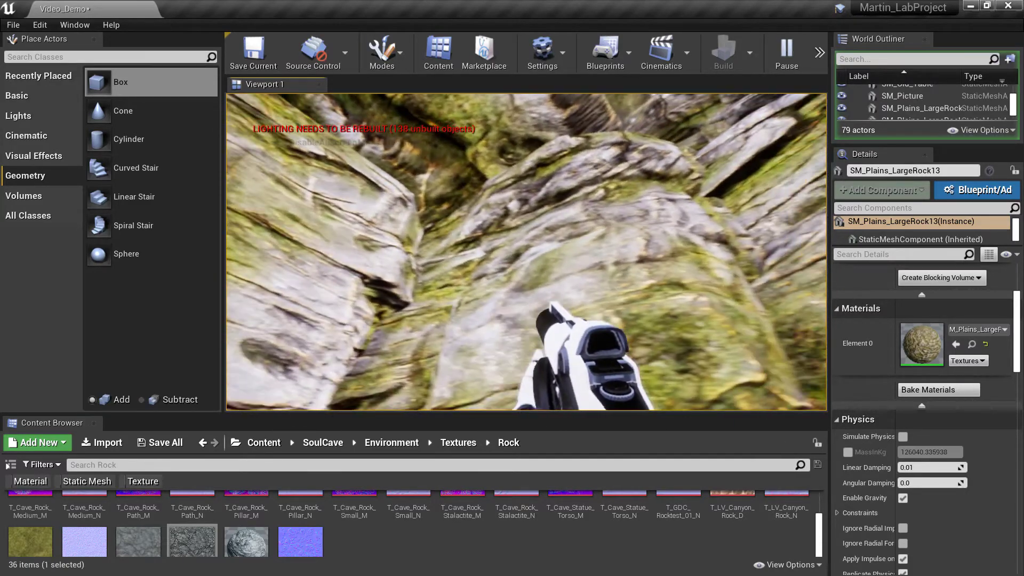
key("s")
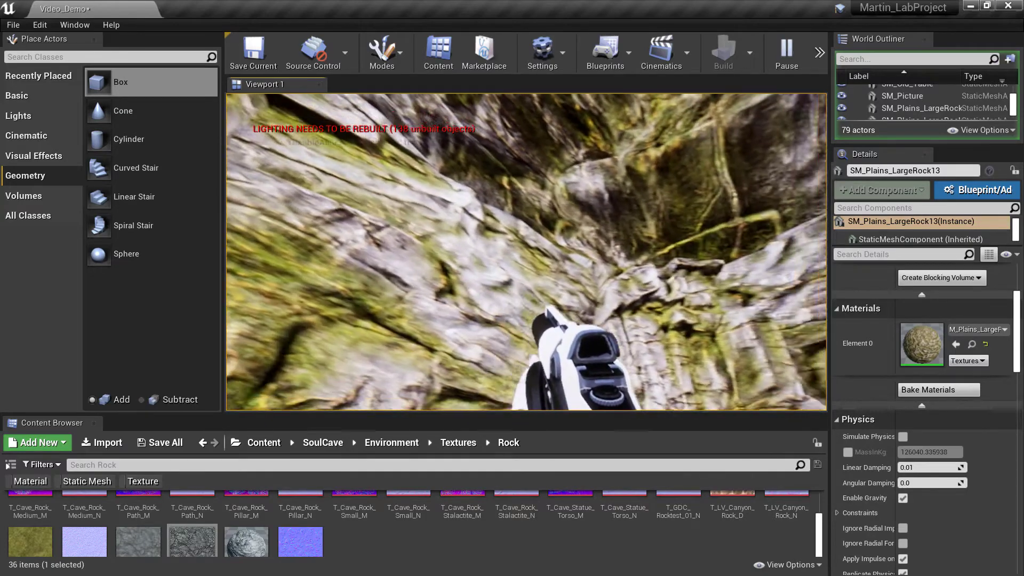
key("w")
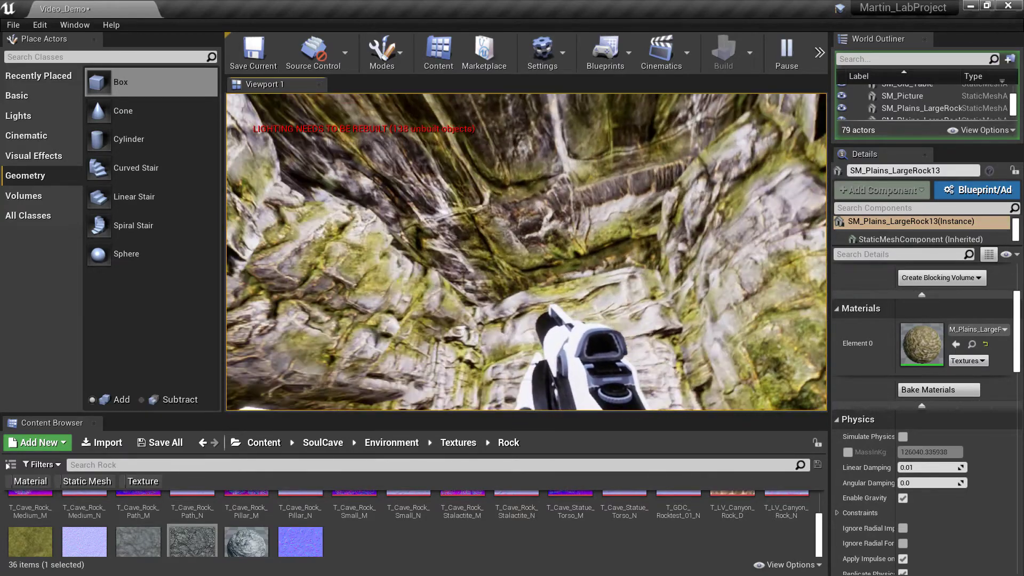
key("w")
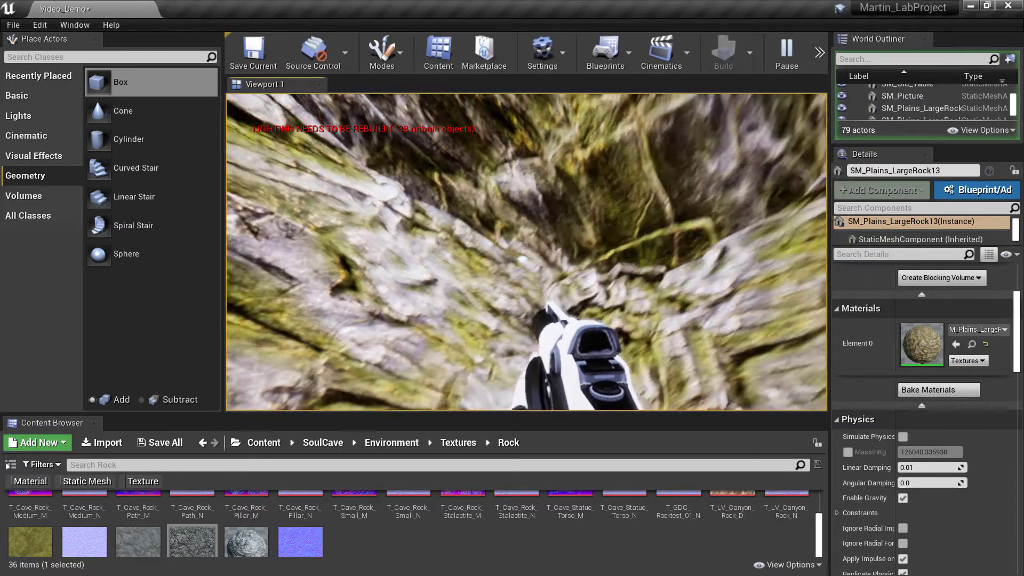
key("w")
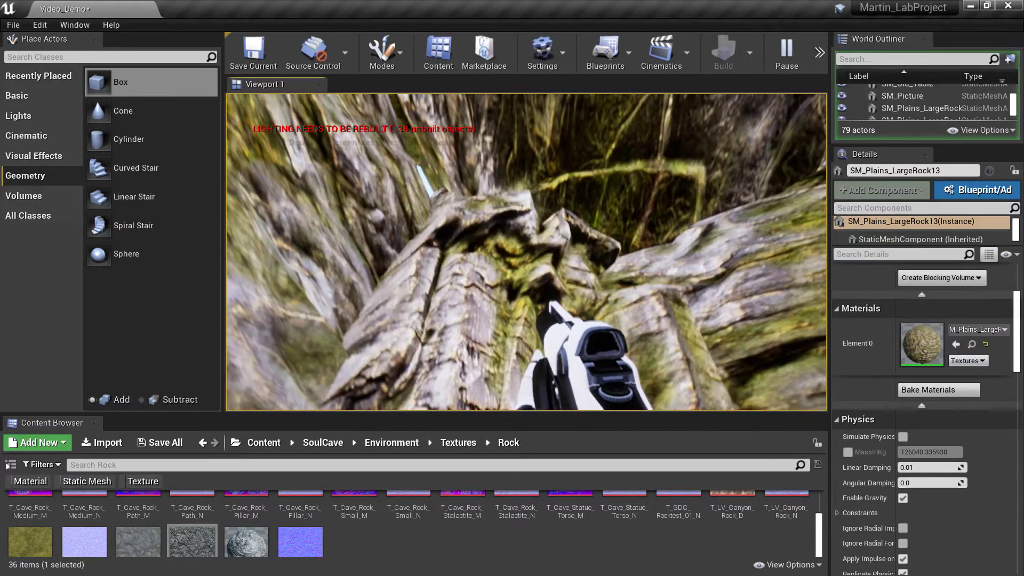
key("w")
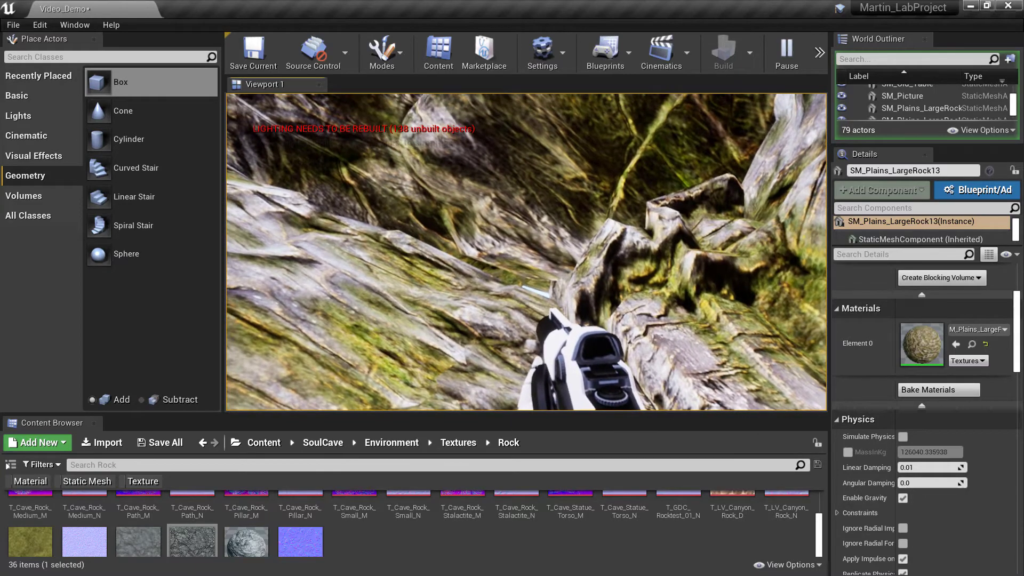
key("Escape")
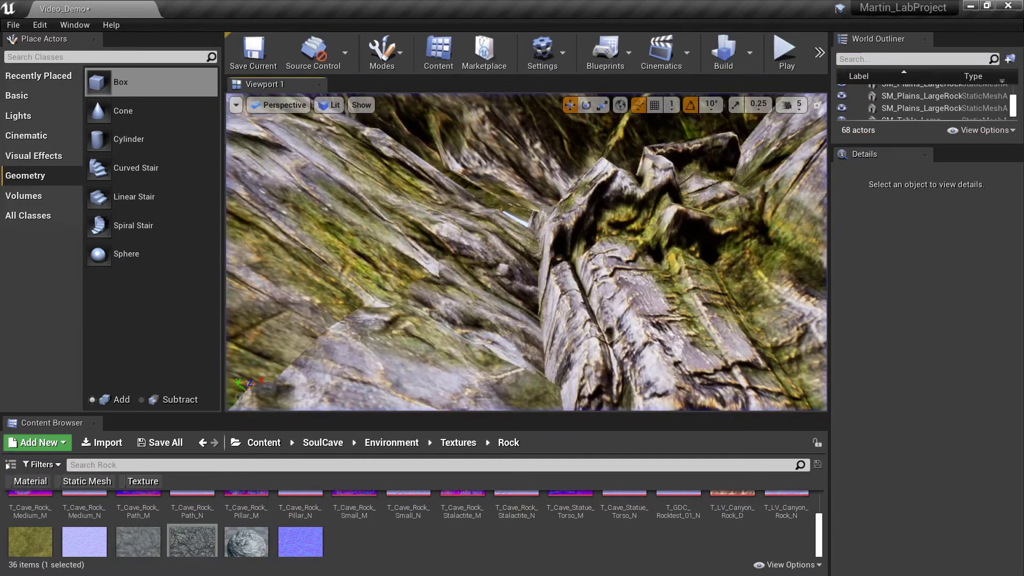
Step: Lower the roof rock SM_Plains_LargeRock13 slightly onto the surrounding cave walls
right_click_drag(526, 320, 452, 256)
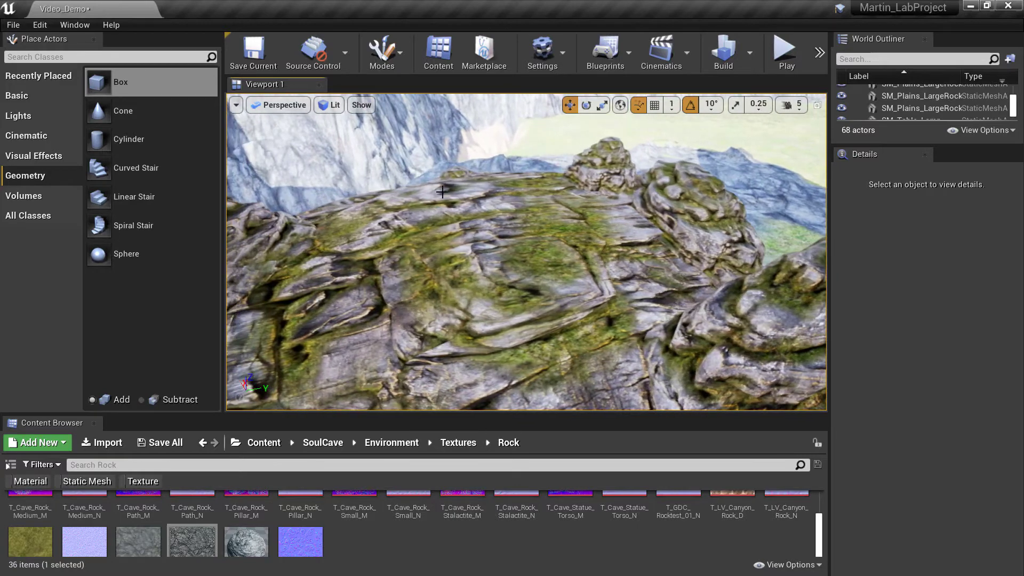
left_click(460, 225)
key("f")
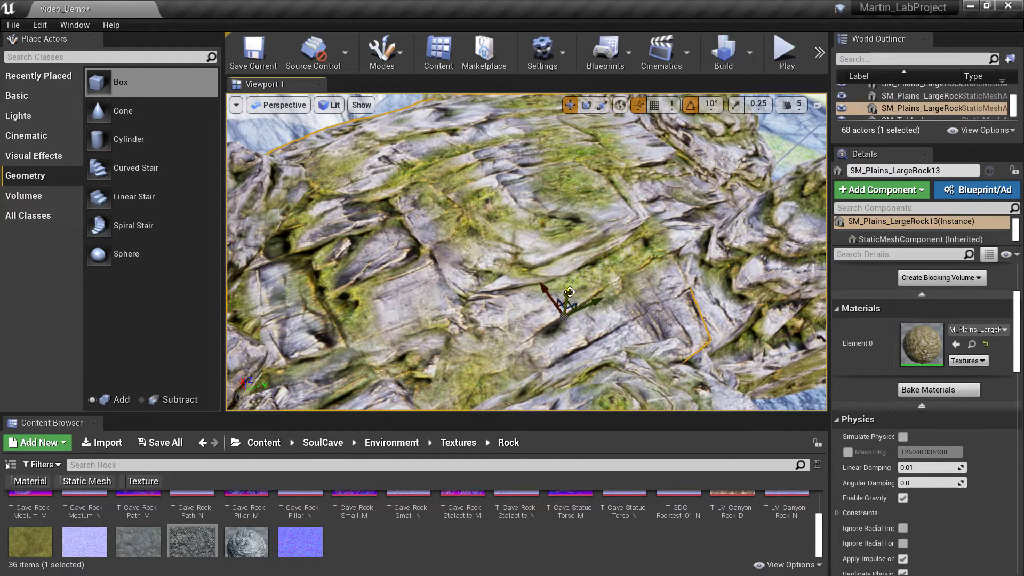
left_click_drag(570, 292, 562, 307)
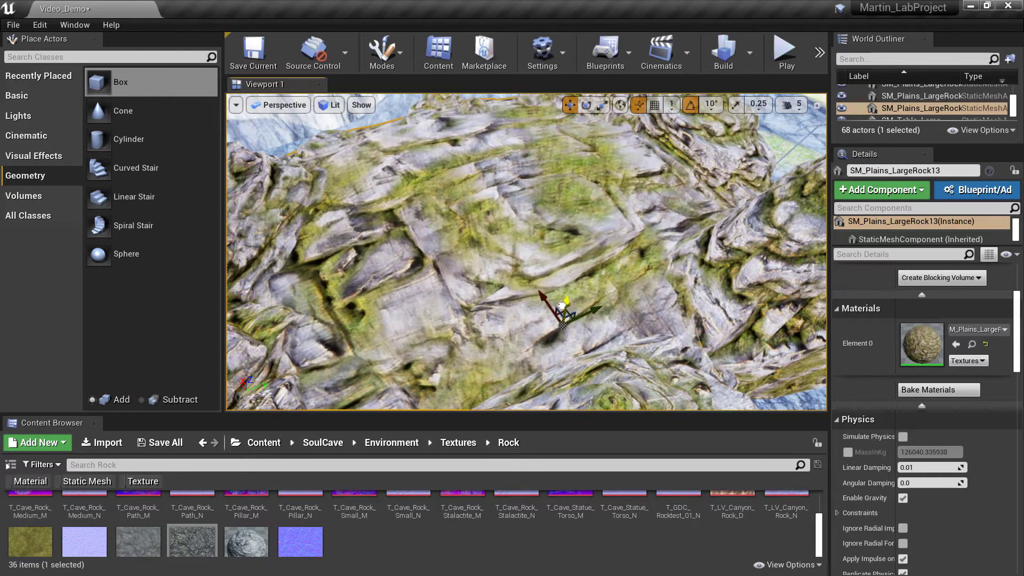
Step: Playtest the cave again and check the walls and floor from the player's view
left_click(784, 51)
left_click(526, 253)
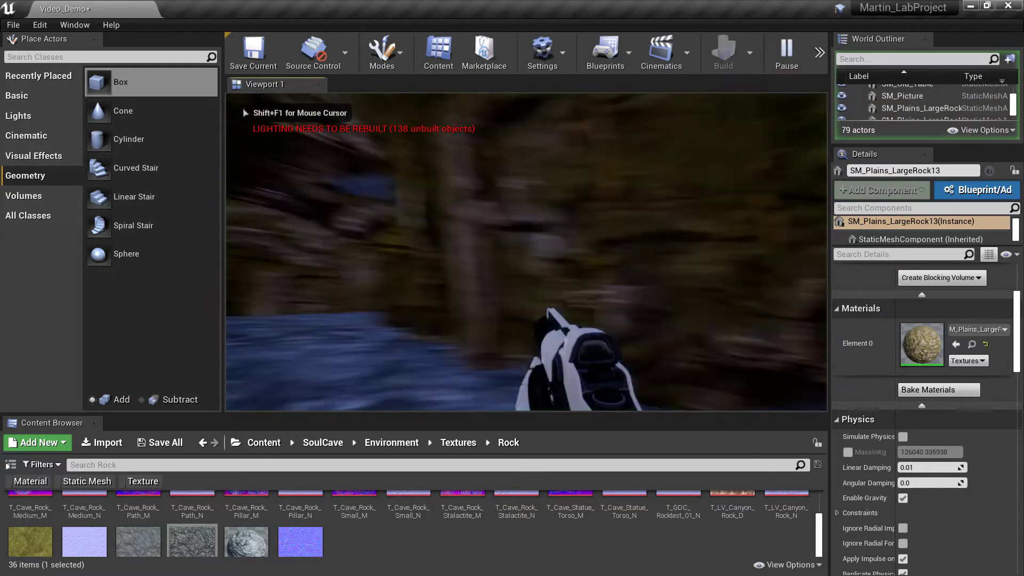
key("w")
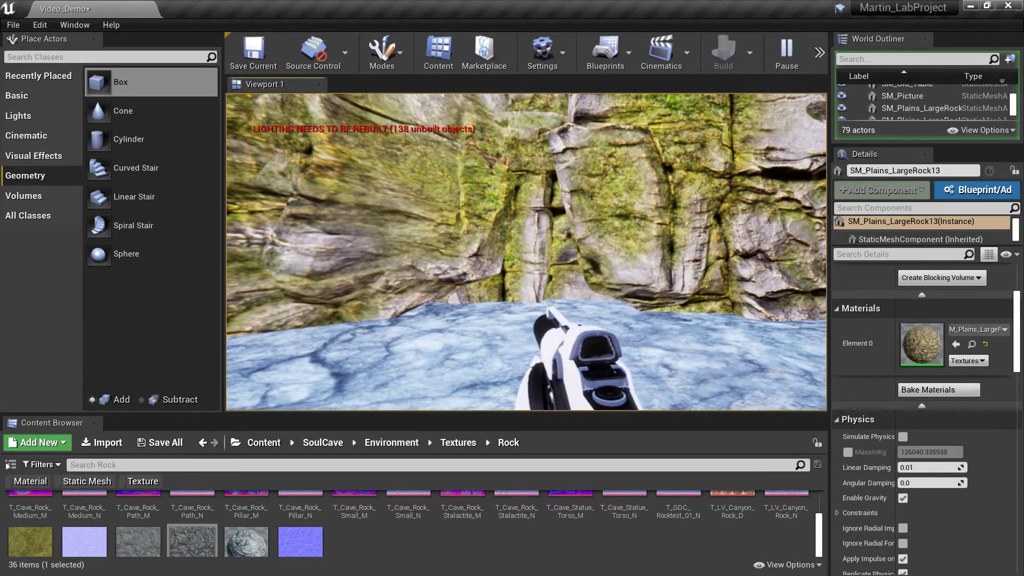
key("Escape")
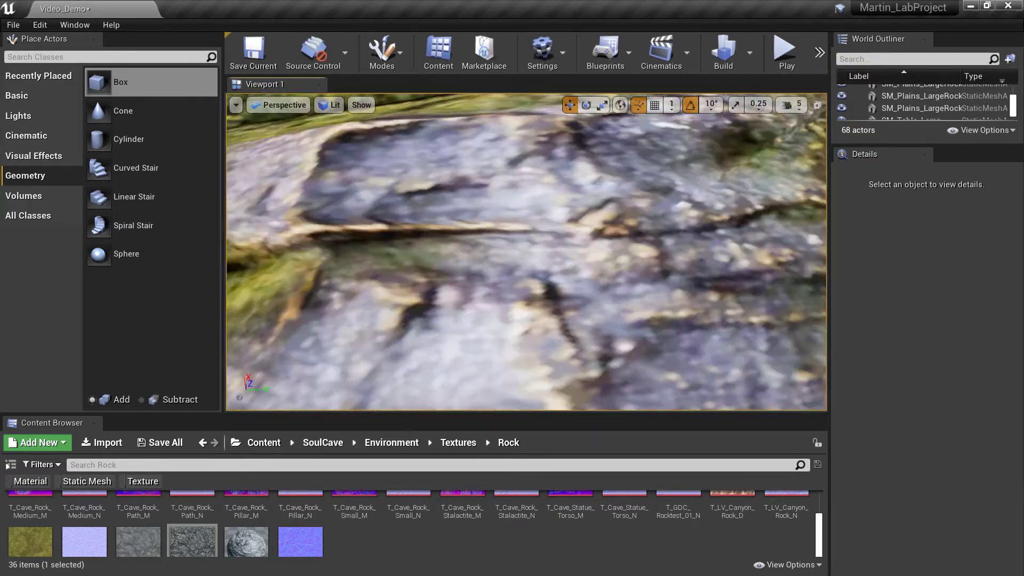
Step: Reduce the viewport camera speed to 4 for moving around inside the cave
key("s")
right_click_drag(527, 252, 527, 208)
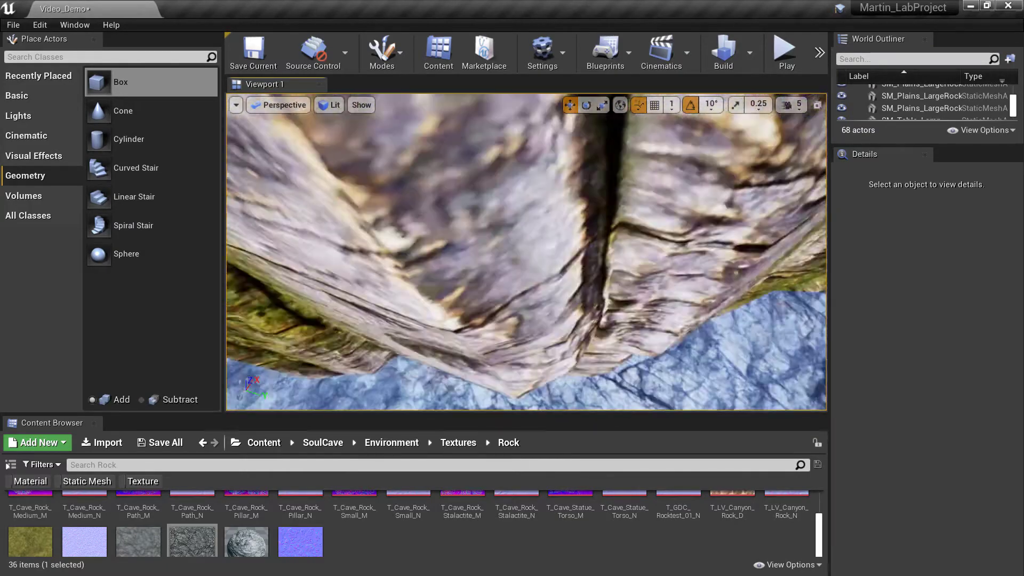
left_click(793, 118)
left_click(789, 105)
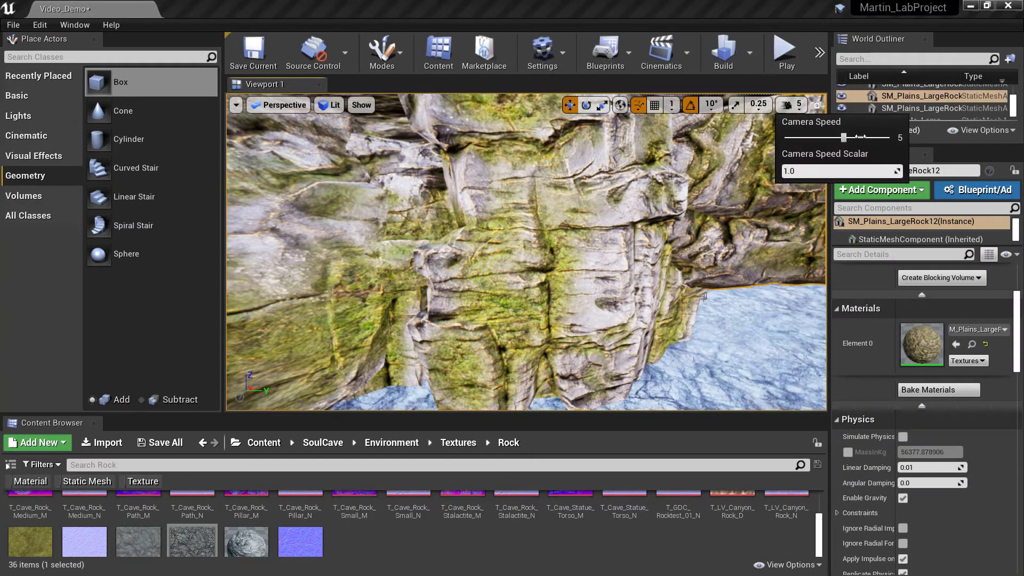
right_click_drag(710, 224, 700, 236)
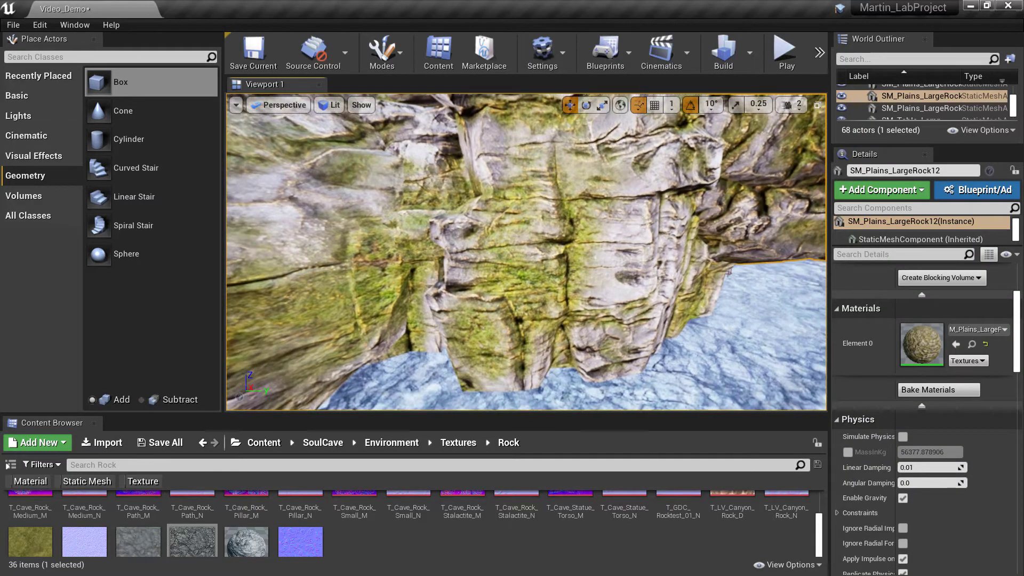
left_click(789, 107)
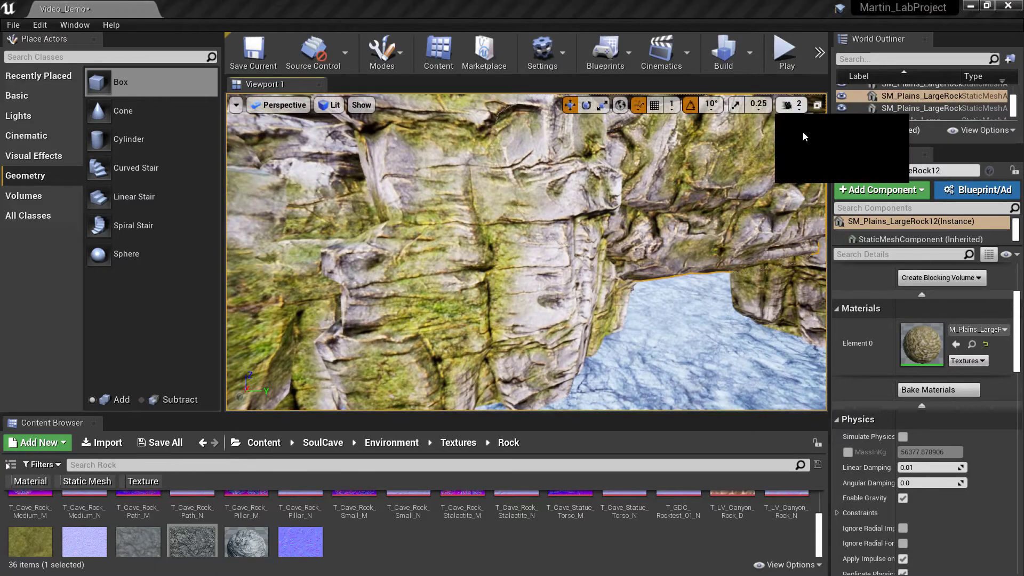
right_click_drag(709, 224, 516, 221)
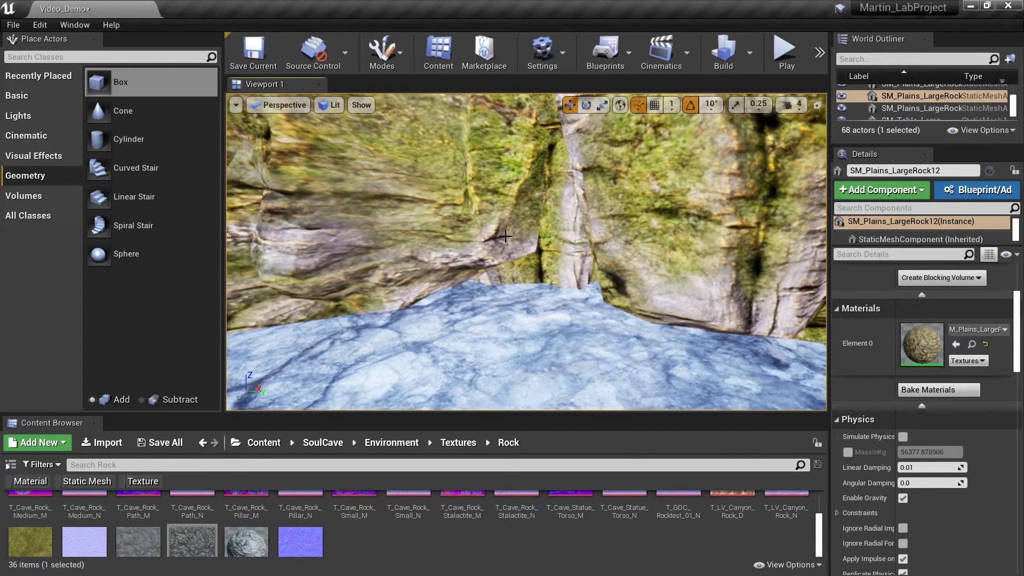
Step: Add a Blocking Volume on the cave floor near the rock walls and focus the view on it
left_click(24, 197)
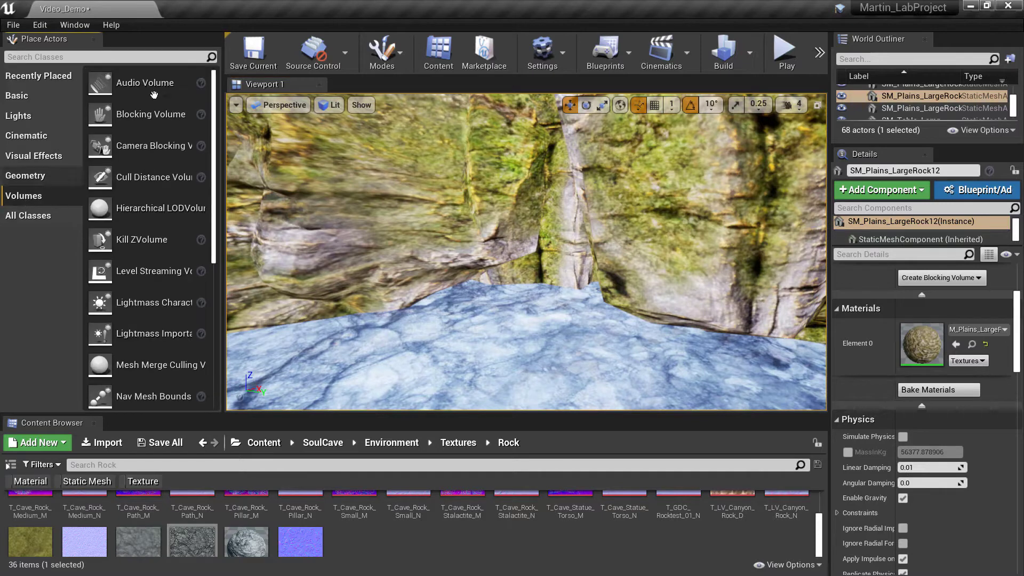
left_click_drag(202, 146, 450, 306)
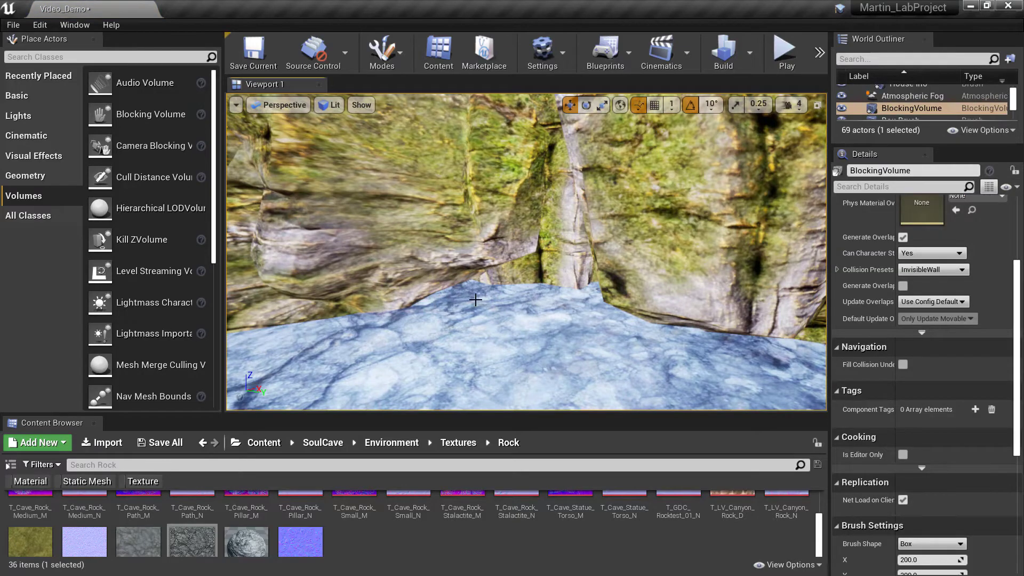
mouse_move(476, 299)
right_mouse_down()
mouse_move(487, 299)
mouse_move(468, 299)
right_mouse_up()
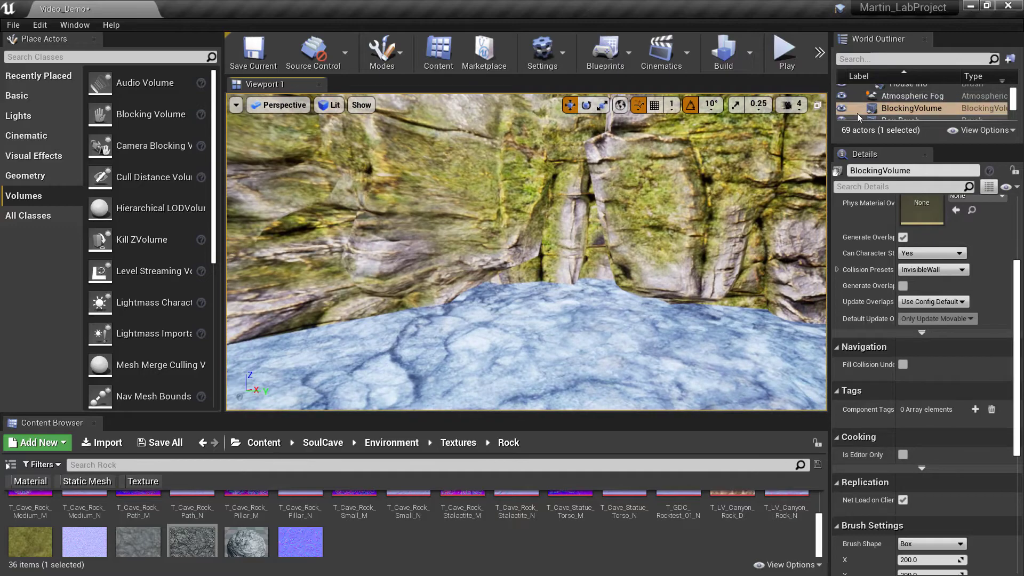
double_click(881, 112)
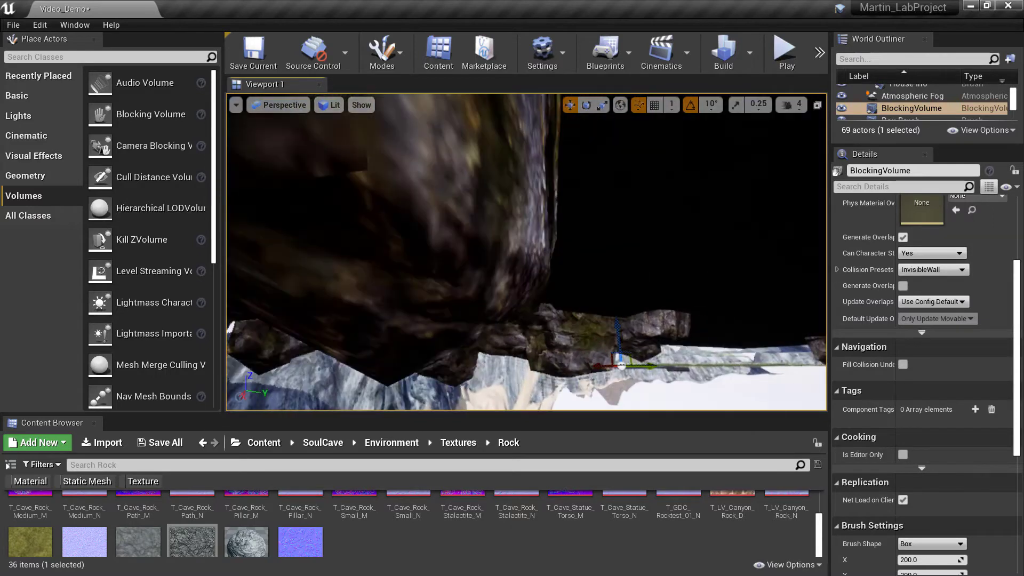
Step: Add a second Blocking Volume on the cave floor in front of the rock walls
key("s")
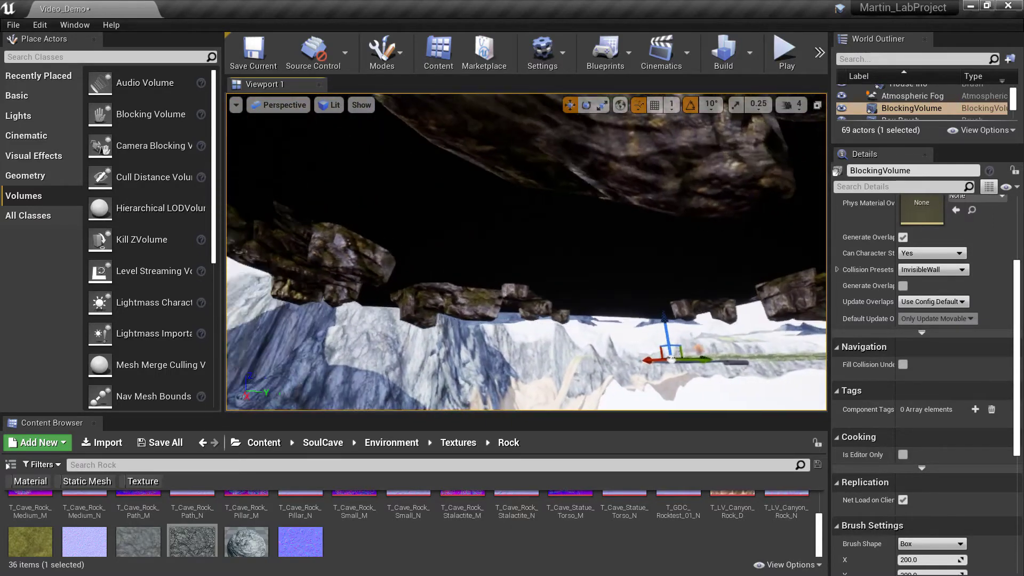
key("s")
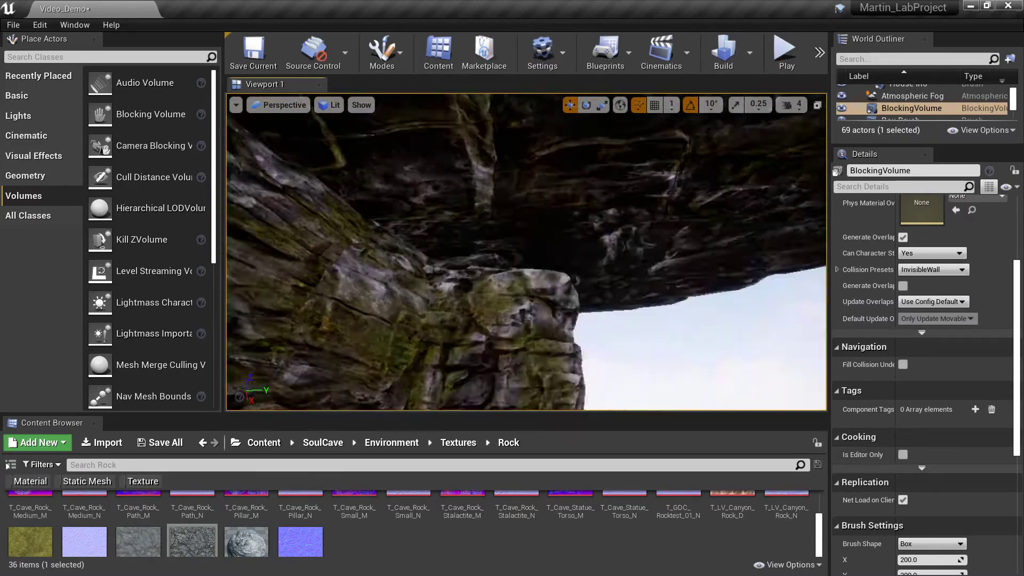
right_click_drag(526, 252, 438, 320)
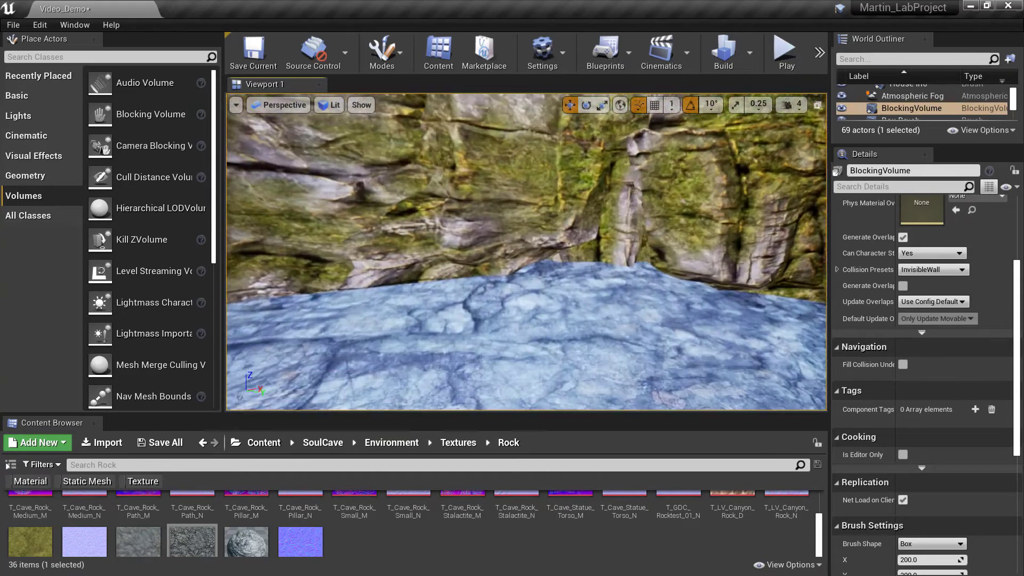
key("s")
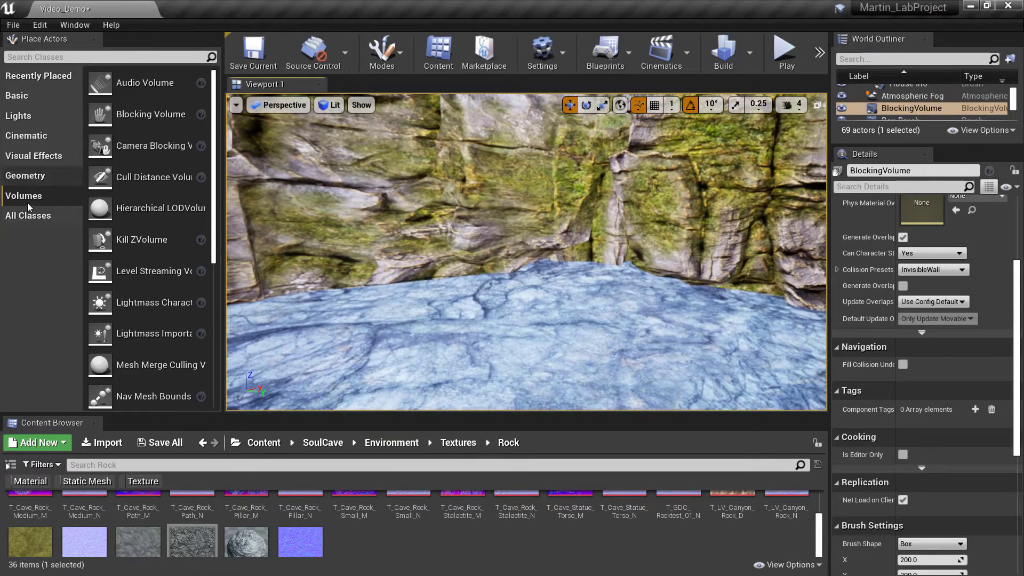
left_click_drag(122, 114, 487, 336)
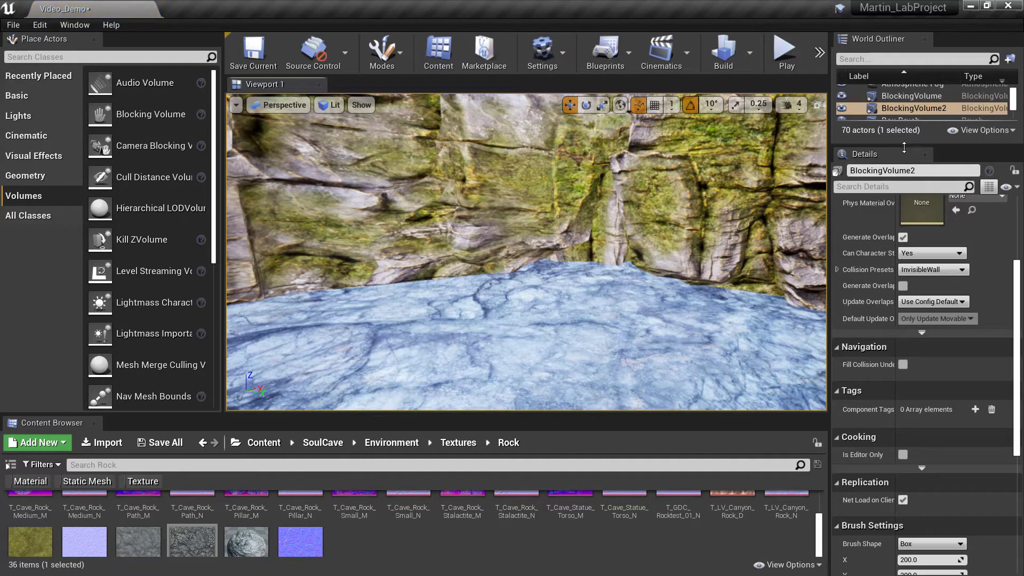
Step: Select BlockingVolume2 in the World Outliner and look for its location in the landscape outside the cave
left_click_drag(904, 147, 905, 342)
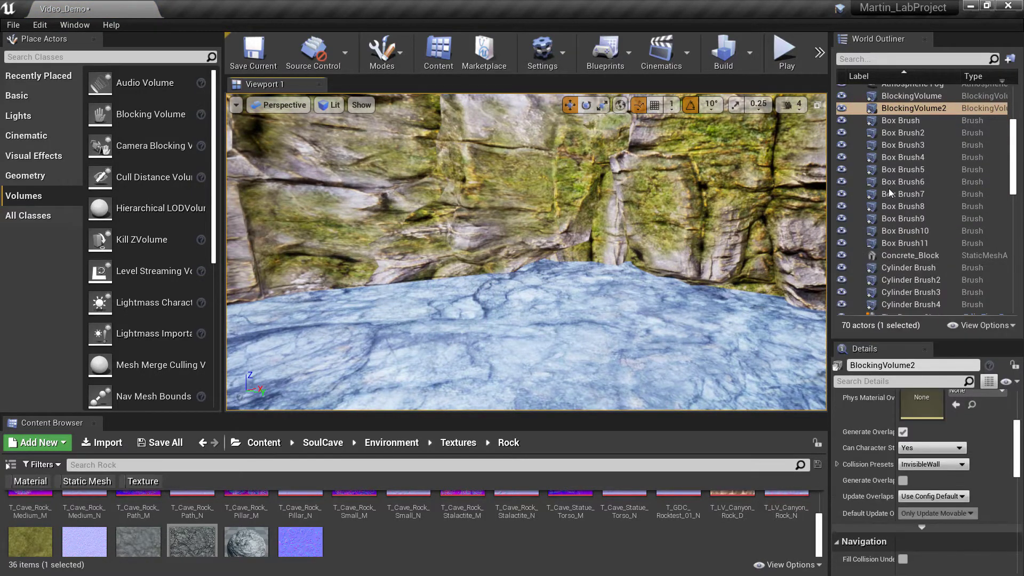
scroll(889, 188, "up", 5)
left_click(888, 250)
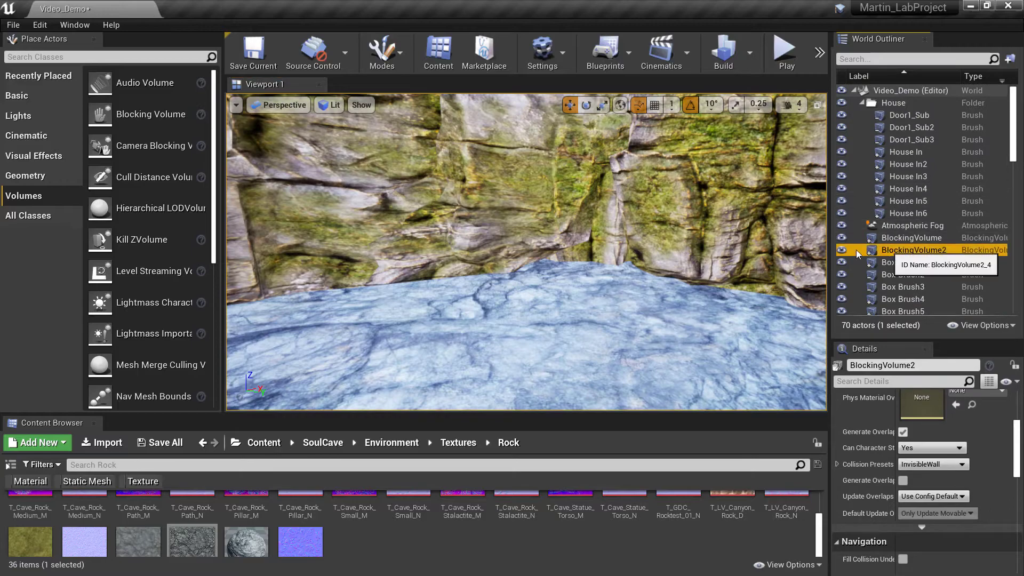
right_click_drag(496, 252, 668, 247)
key("w")
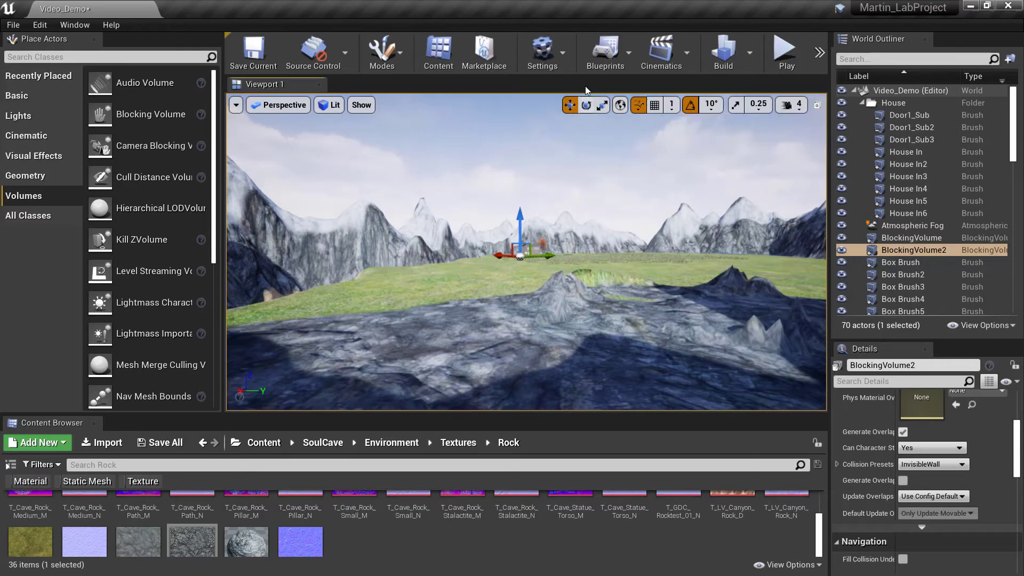
mouse_move(534, 240)
right_mouse_down()
mouse_move(547, 197)
mouse_move(546, 232)
mouse_move(539, 222)
right_mouse_up()
key("w")
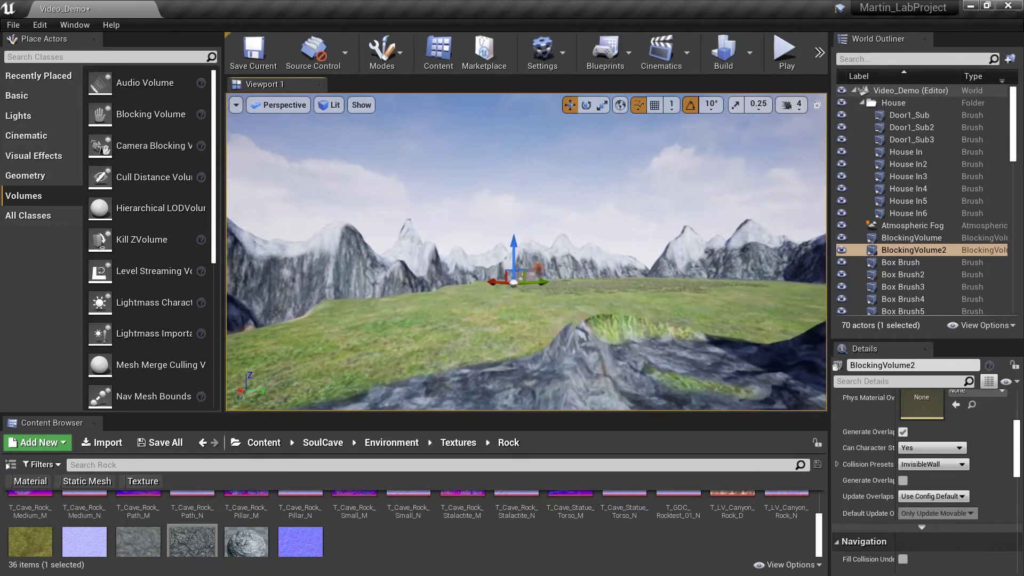
key("w")
right_click_drag(645, 190, 645, 187)
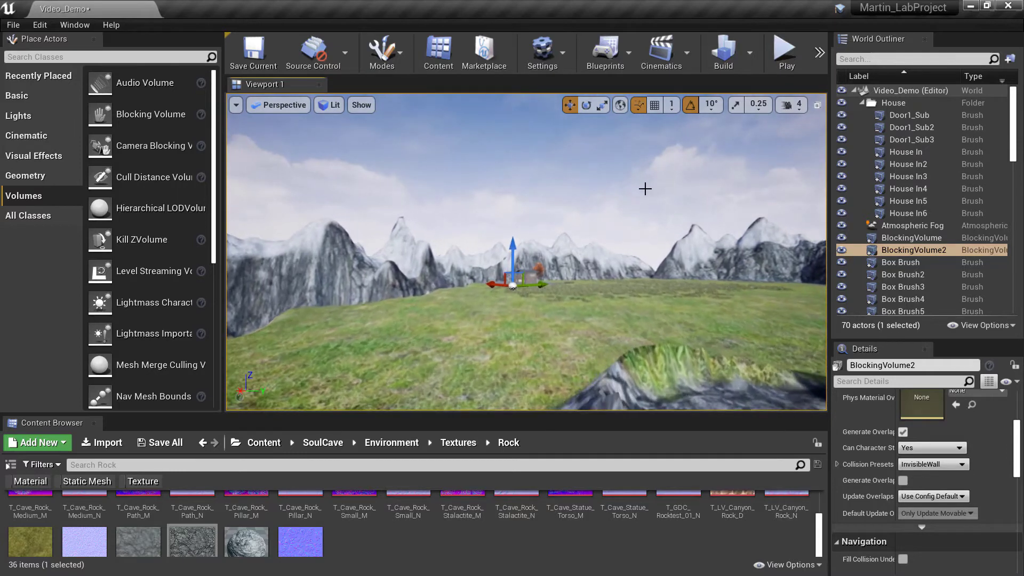
Step: Raise the viewport camera speed to 7 for crossing the open landscape
left_click(788, 105)
left_click(844, 138)
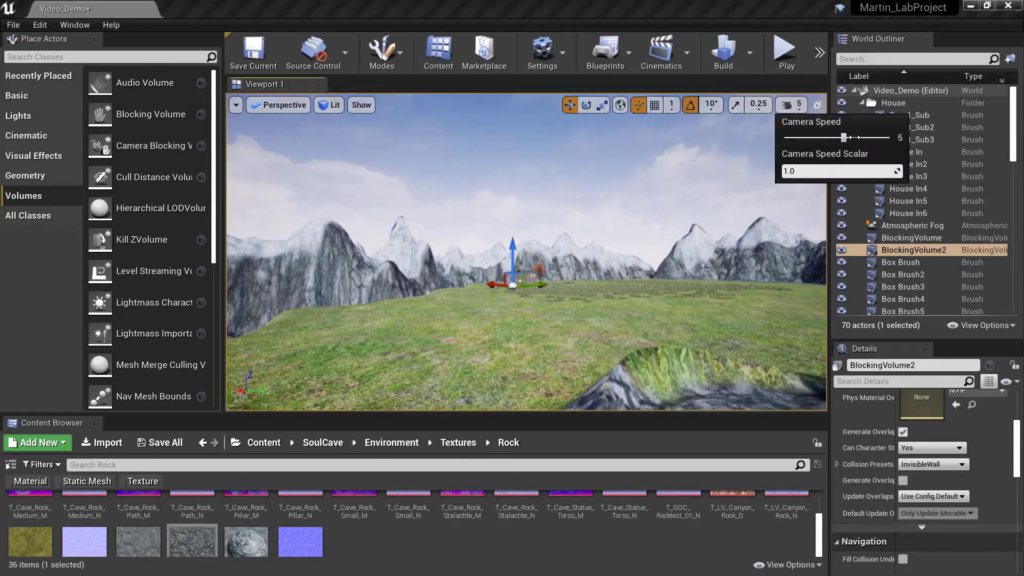
left_click_drag(855, 137, 878, 138)
Step: Delete the first Blocking Volume from the grass near the paved area, keeping BlockingVolume2
key("w")
right_click_drag(561, 313, 642, 271)
key("w")
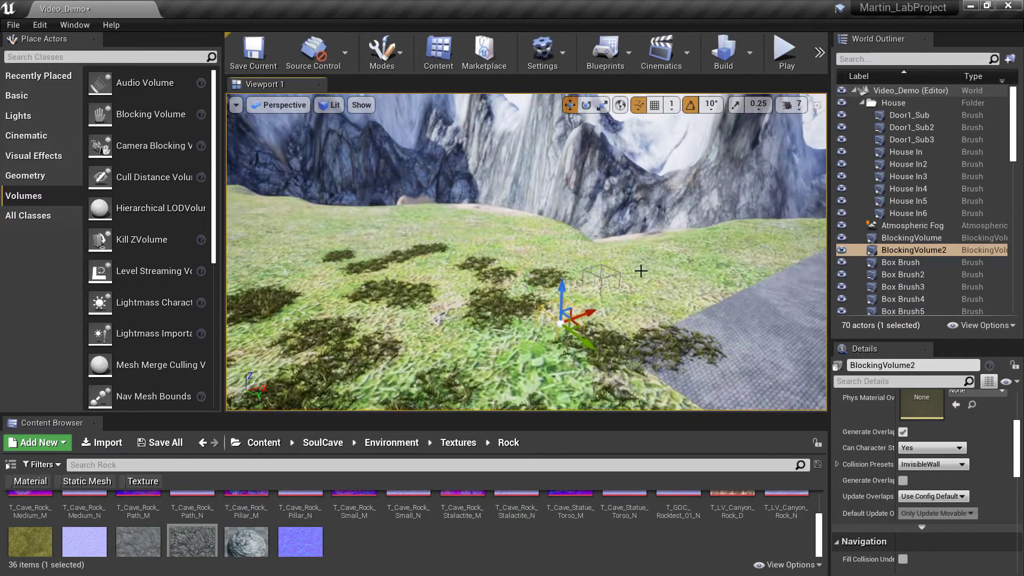
left_click(603, 277)
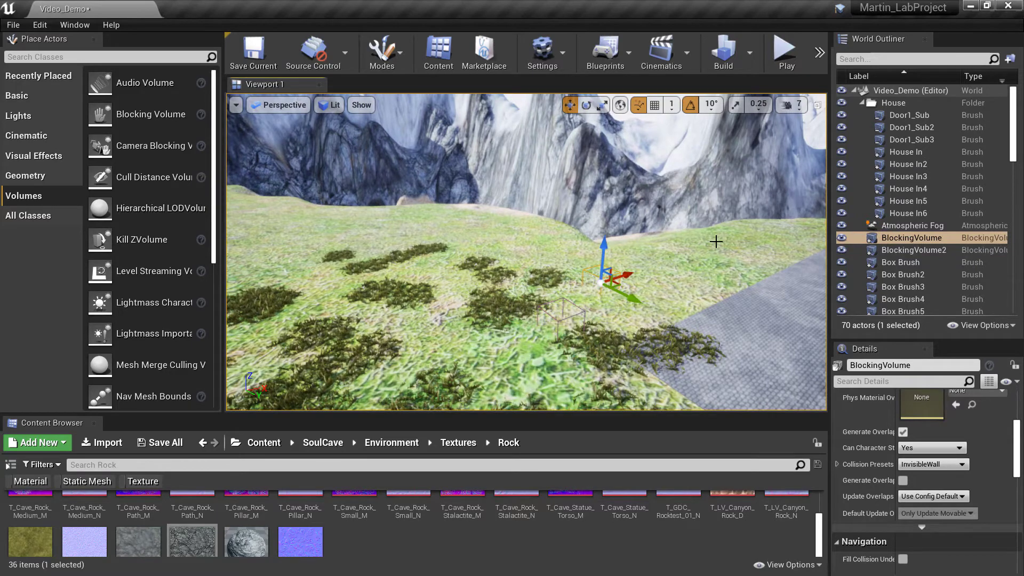
key("Delete")
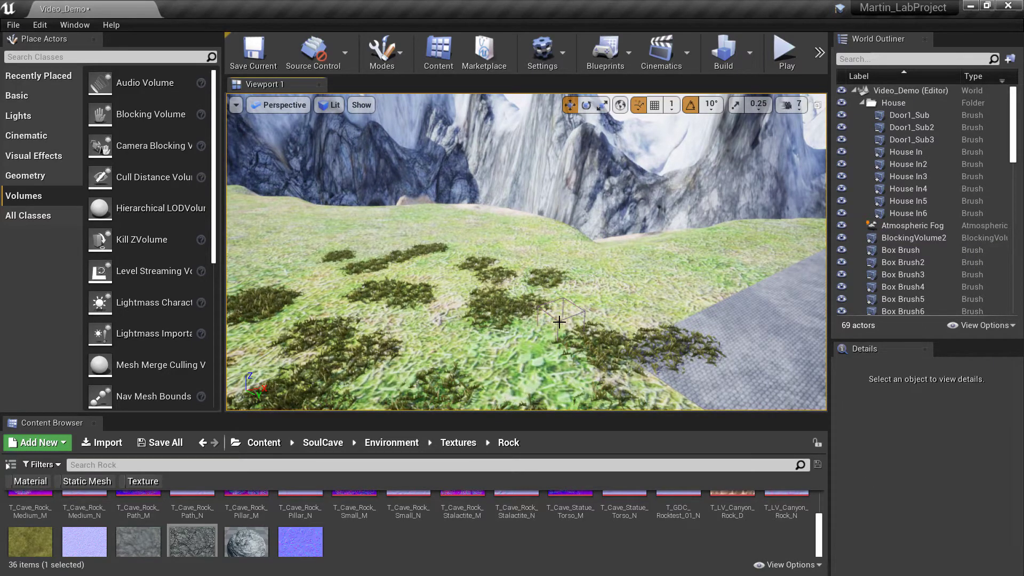
Step: Move BlockingVolume2 off the grass field and across the mountains towards the cave area
left_click(559, 323)
key("f")
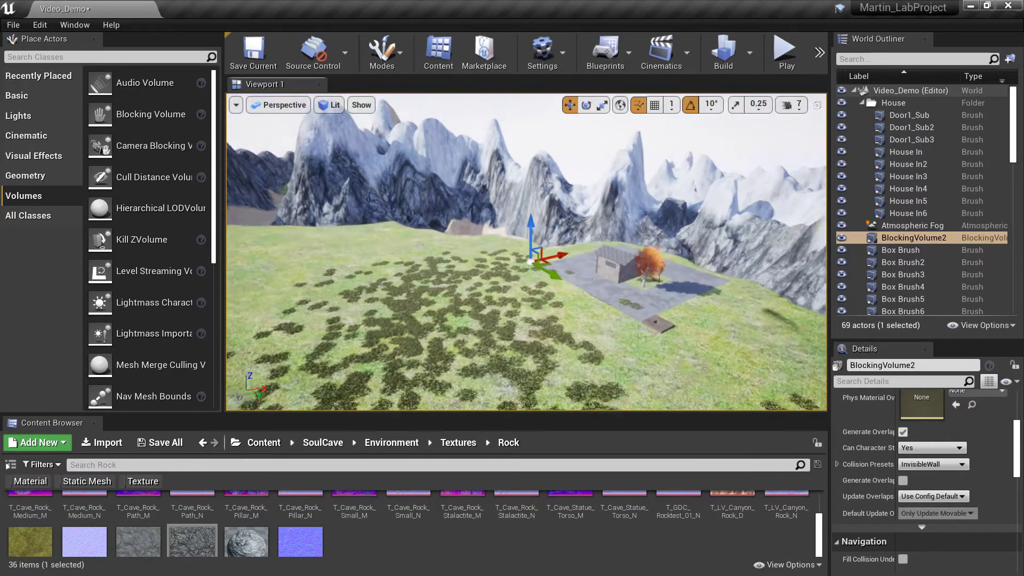
left_click_drag(536, 266, 394, 194)
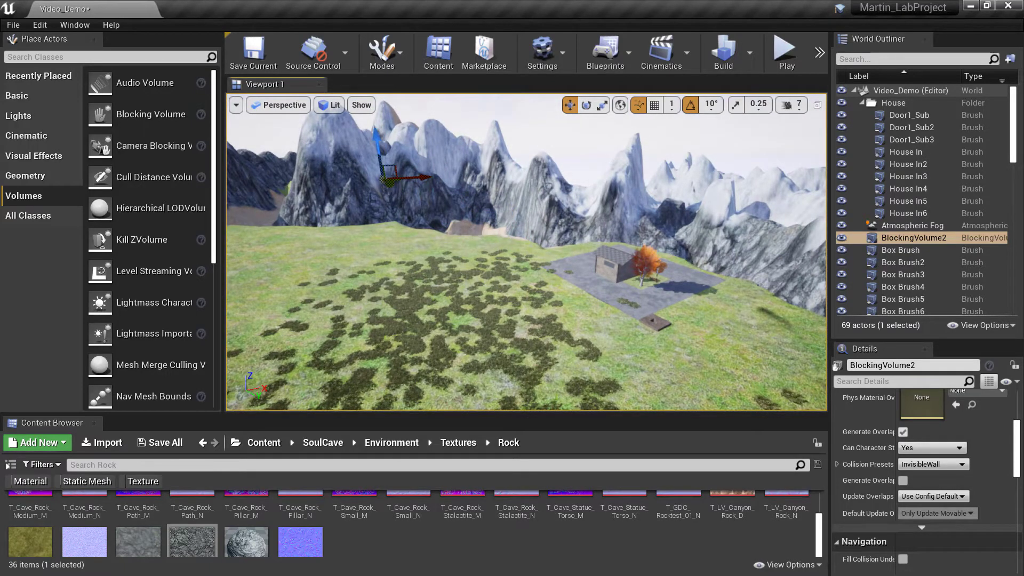
key("f")
right_click_drag(527, 252, 352, 256)
right_click_drag(553, 229, 749, 228)
left_click_drag(557, 245, 310, 363)
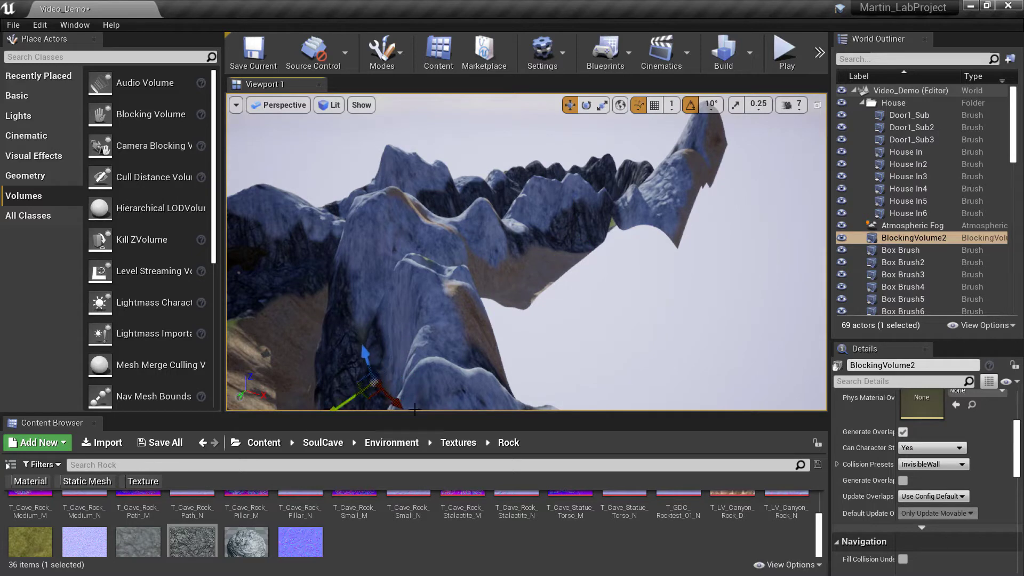
left_click_drag(396, 404, 310, 369)
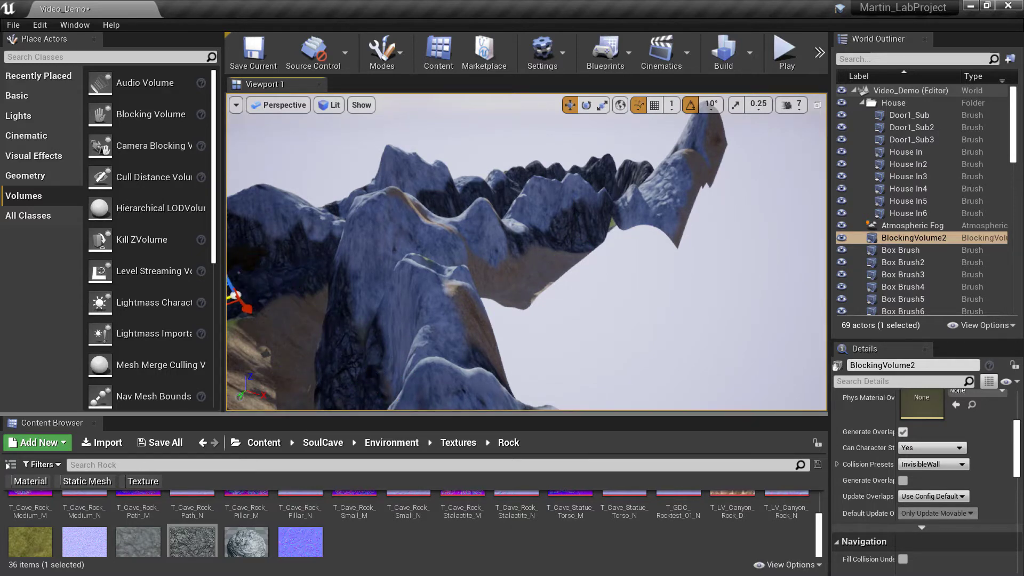
Step: Move BlockingVolume2 across the rocky slope to the edge of the mossy cave rocks
key("f")
right_click_drag(526, 252, 613, 280)
key("w")
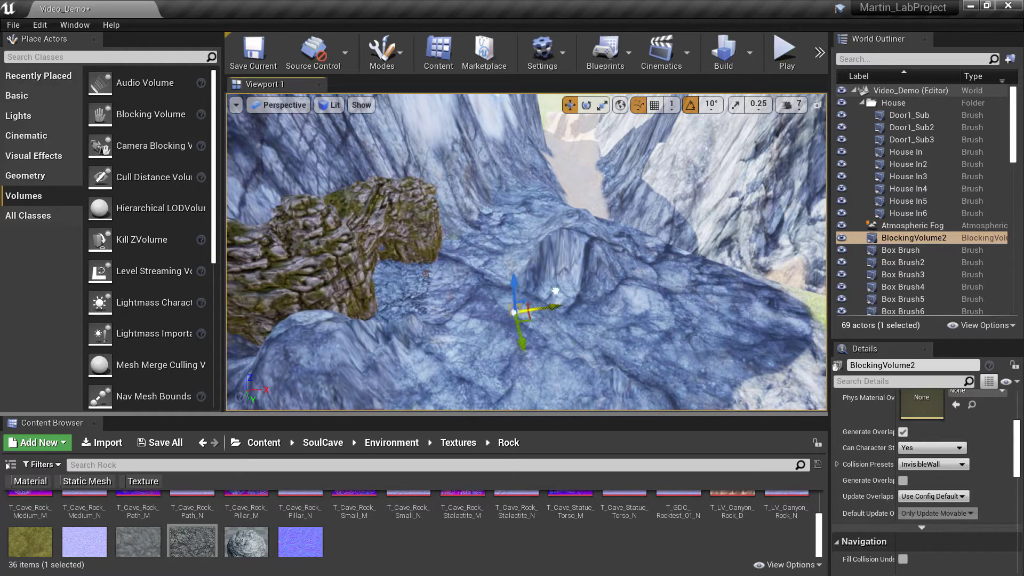
left_click_drag(408, 366, 412, 347)
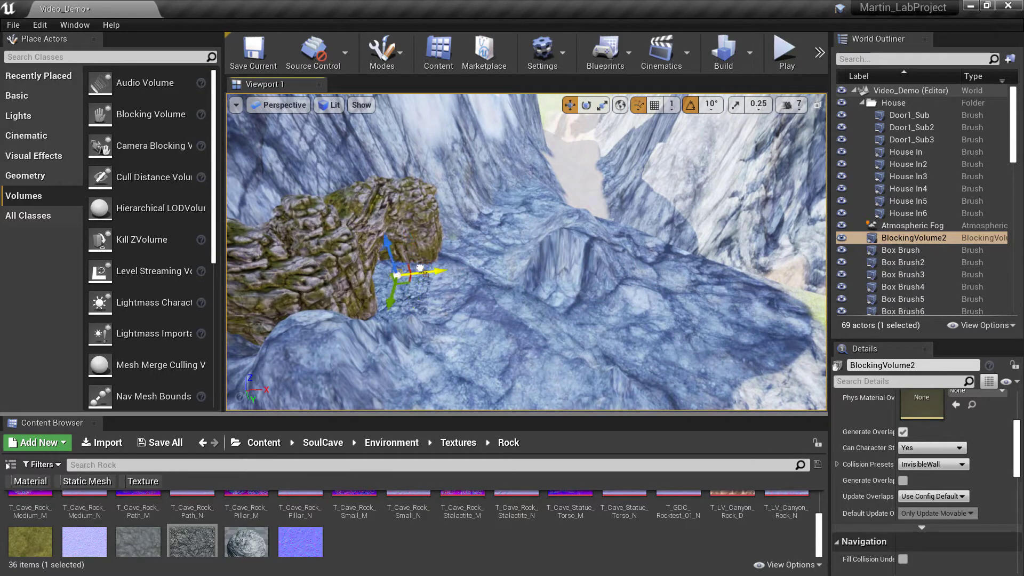
Step: Reduce the viewport camera speed to 3 for precise movement around the cave rocks
right_click_drag(378, 268, 459, 261)
key("w")
key("s")
key("w")
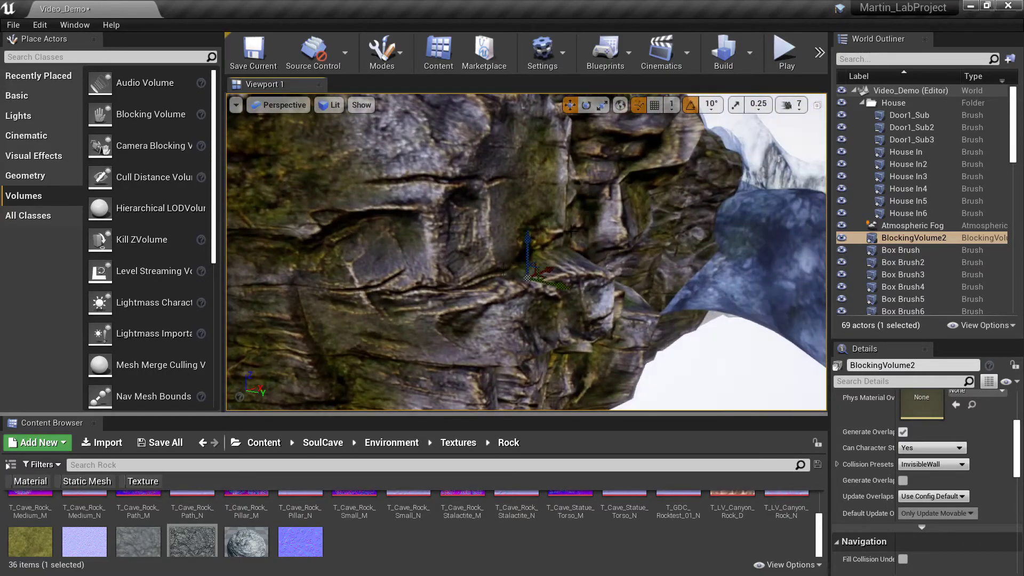
left_click(792, 105)
left_click_drag(873, 138, 830, 137)
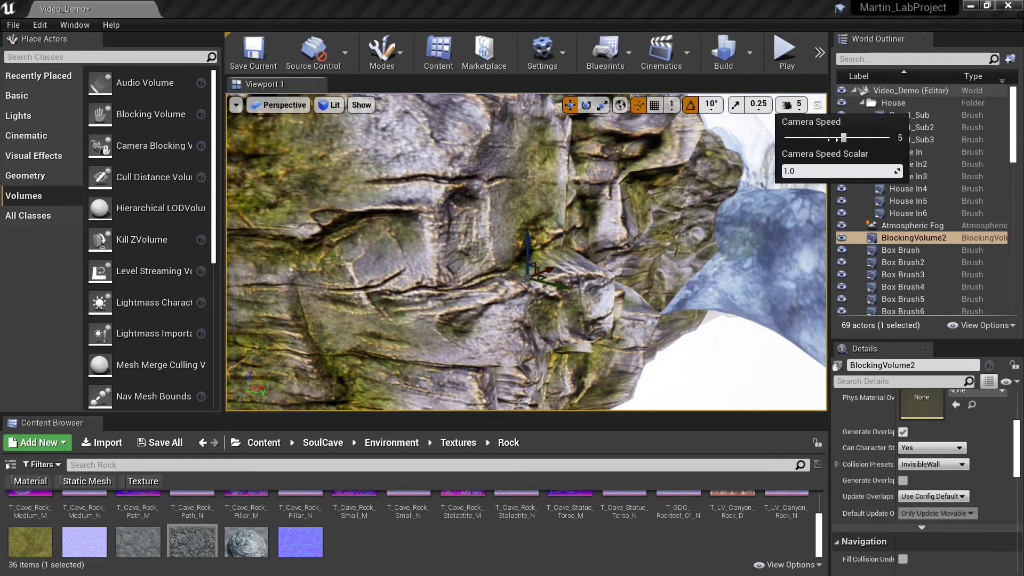
key("s")
right_click_drag(651, 230, 693, 239)
scroll(624, 235, "down", 1)
Step: Move BlockingVolume2 inside the cave from the open floor to the foot of the mossy rock wall
key("w")
key("s")
key("w")
key("w")
key("w")
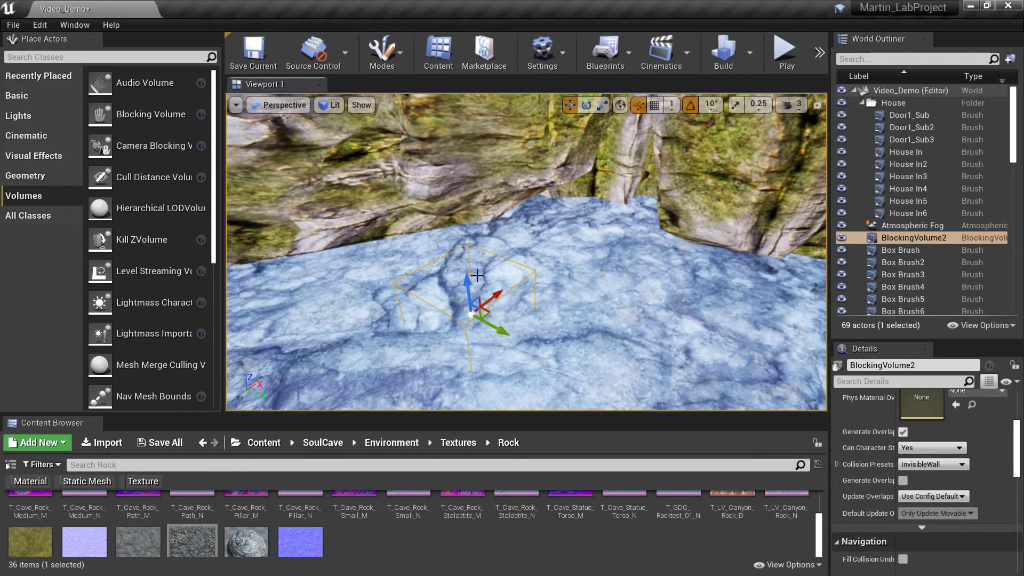
left_click_drag(465, 279, 540, 196)
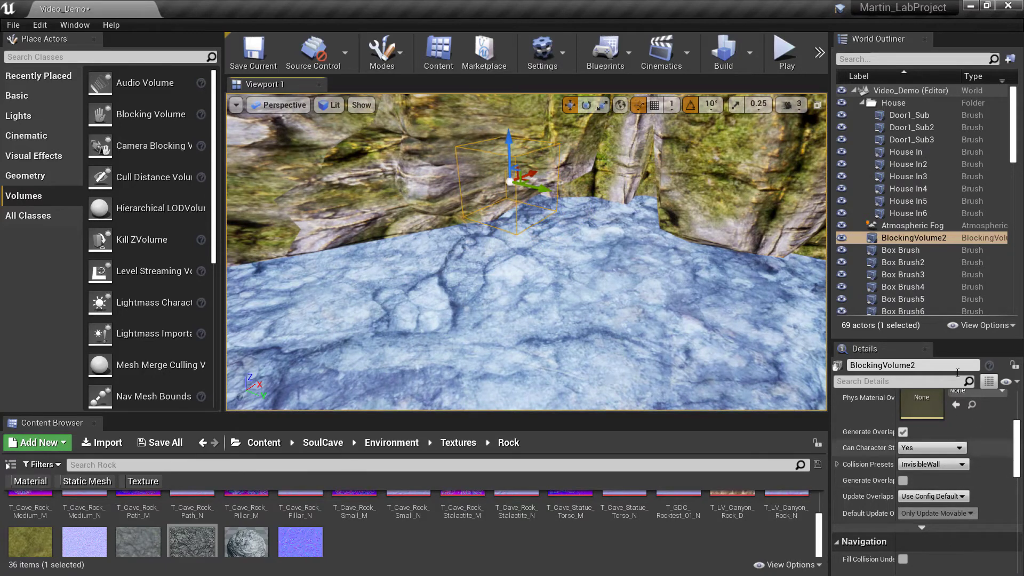
Step: Resize BlockingVolume2's box brush to about X 773, Y 270, Z 284 and shift it back against the rock wall
left_click_drag(945, 341, 938, 227)
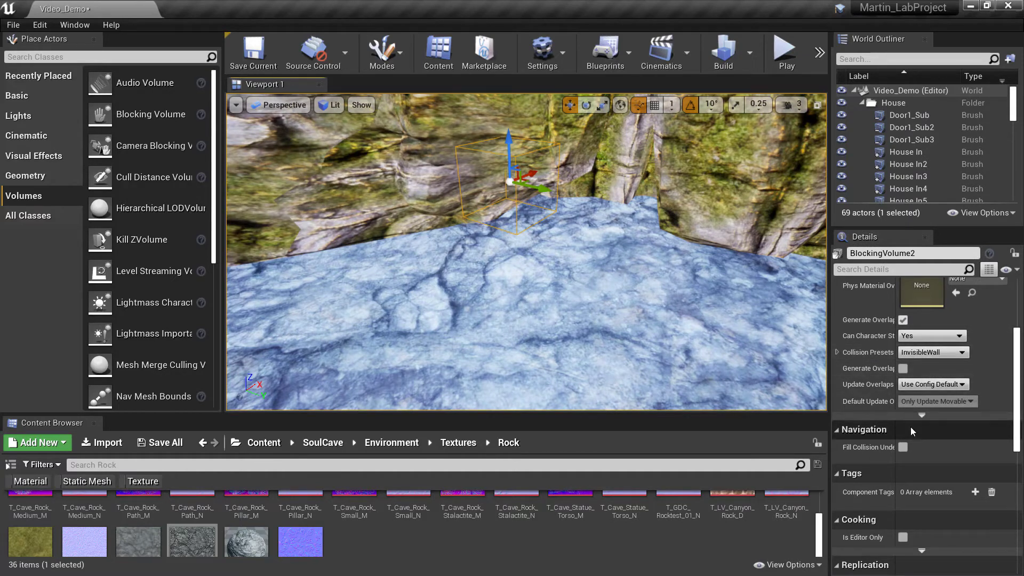
scroll(910, 428, "up", 4)
scroll(911, 430, "up", 2)
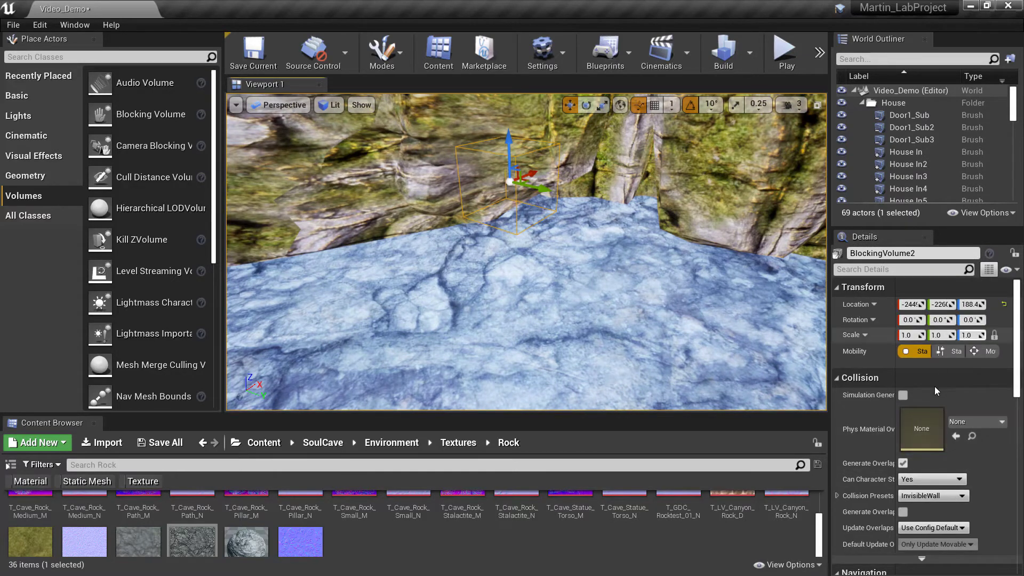
scroll(857, 419, "down", 10)
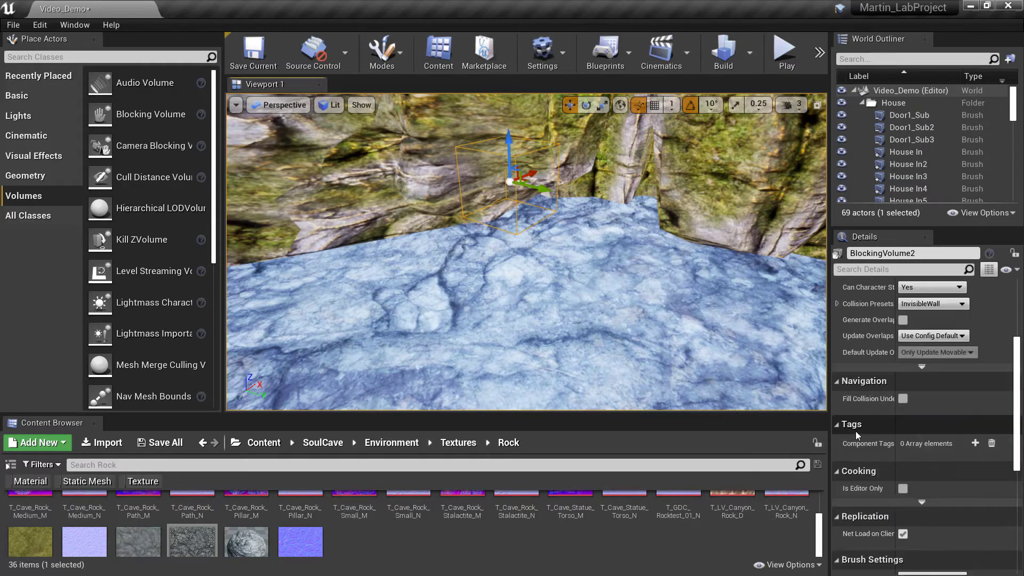
scroll(856, 434, "down", 3)
mouse_move(928, 417)
left_mouse_down()
mouse_move(944, 417)
mouse_move(917, 443)
mouse_move(936, 434)
mouse_move(936, 402)
mouse_move(950, 401)
left_mouse_up()
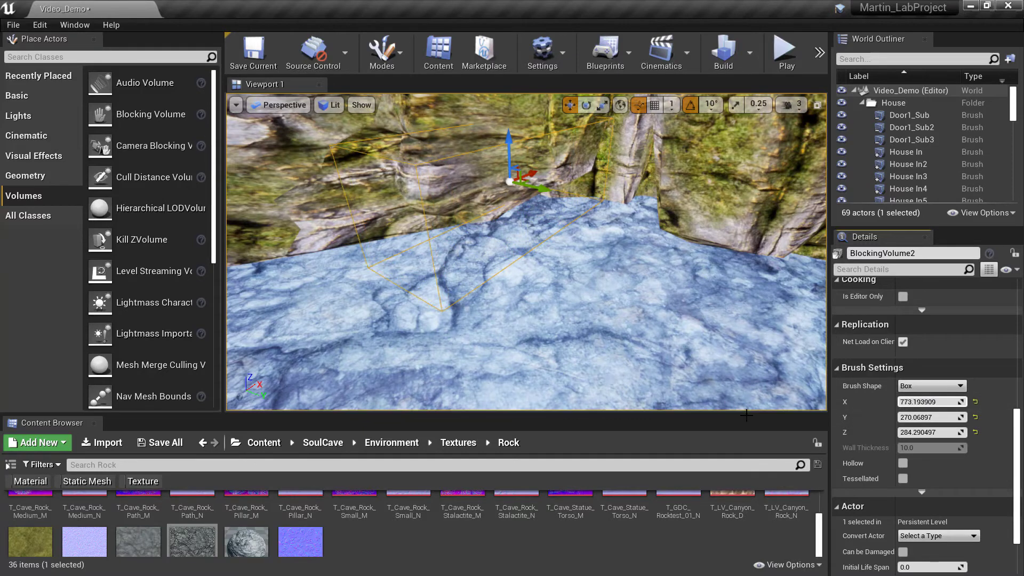
left_click_drag(537, 186, 548, 145)
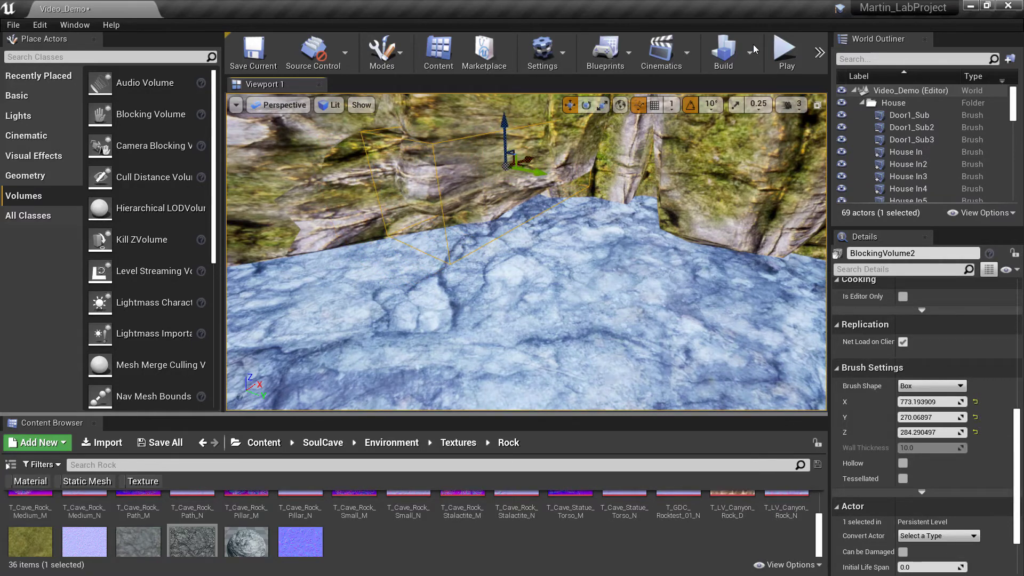
Step: Playtest the level and walk against the cave walls to check where the Blocking Volume stops the player
left_click(785, 51)
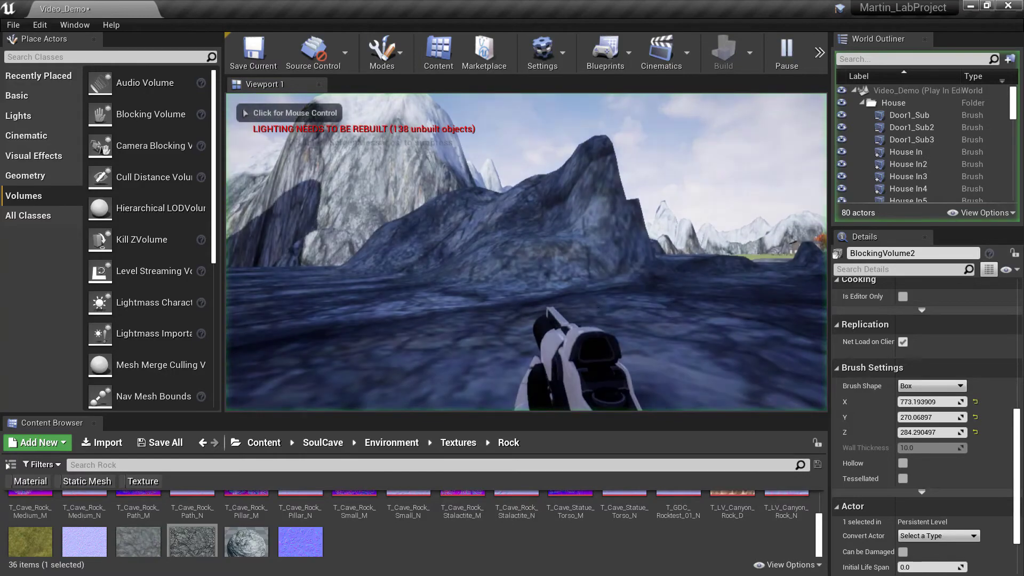
key("w")
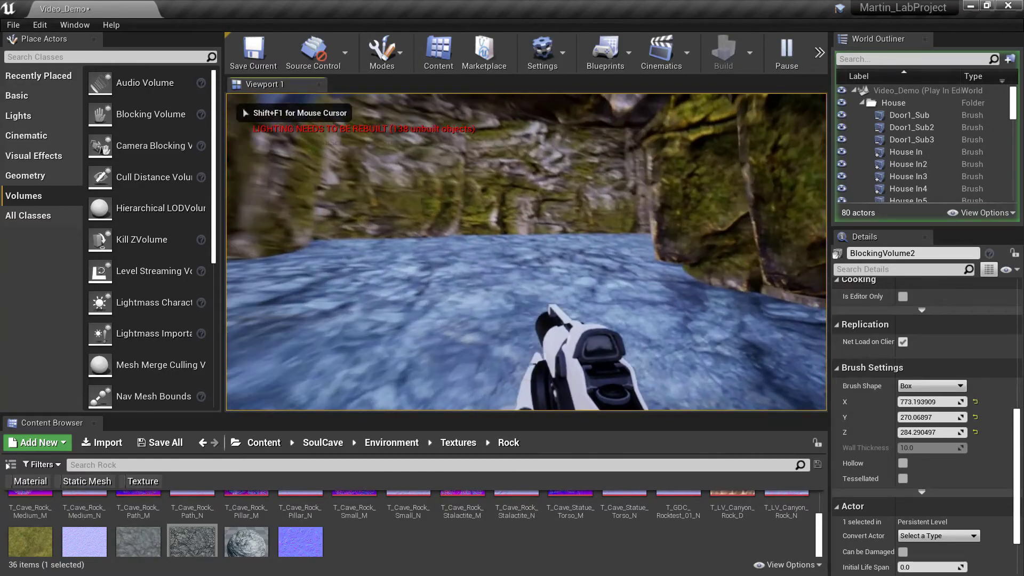
key("w")
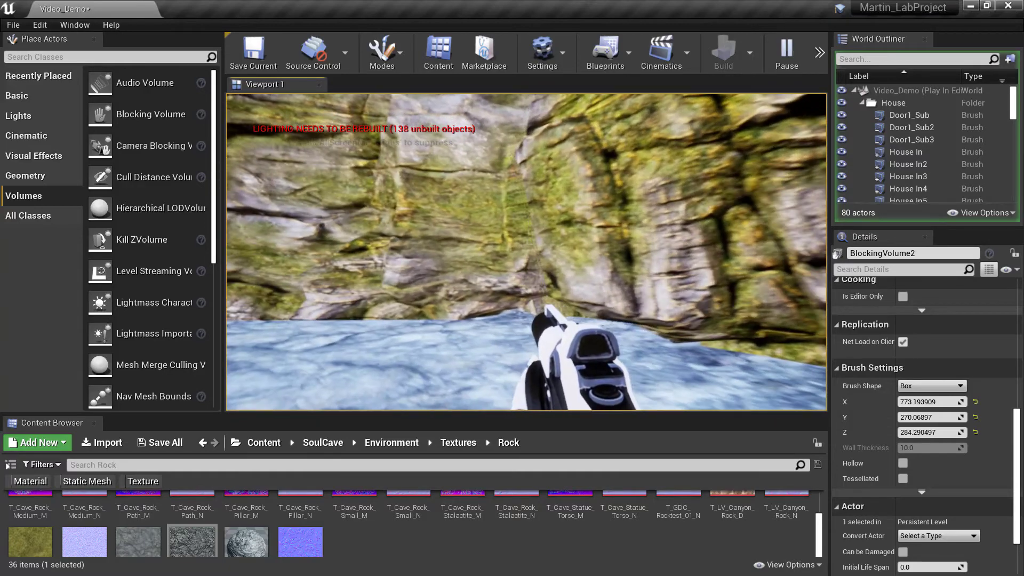
key("w")
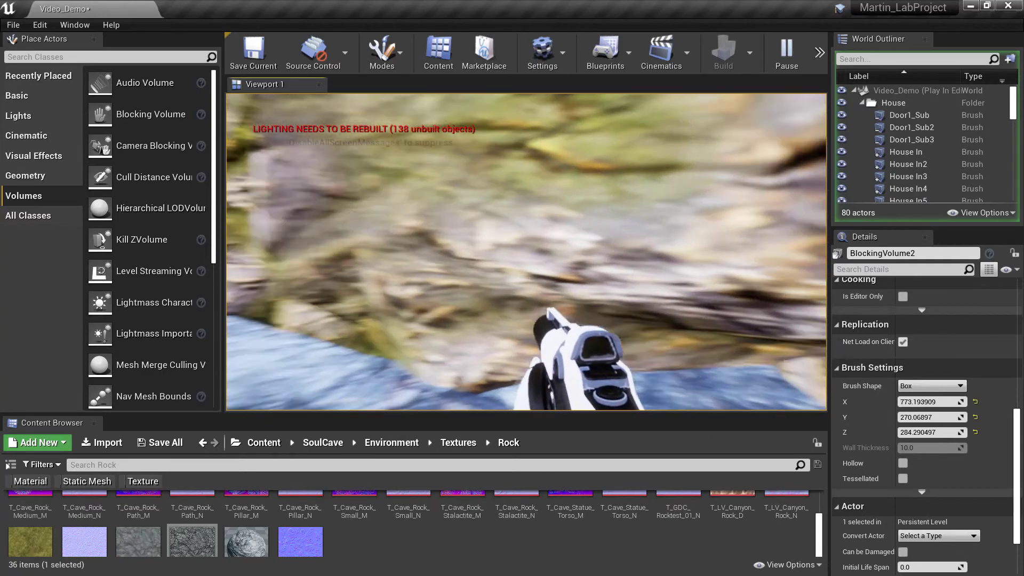
key("w")
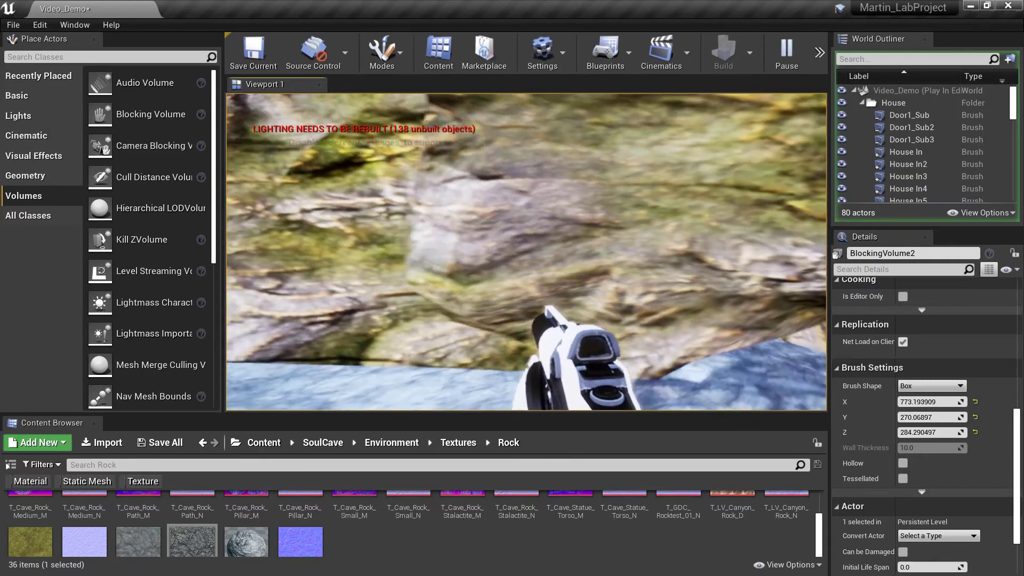
key("w")
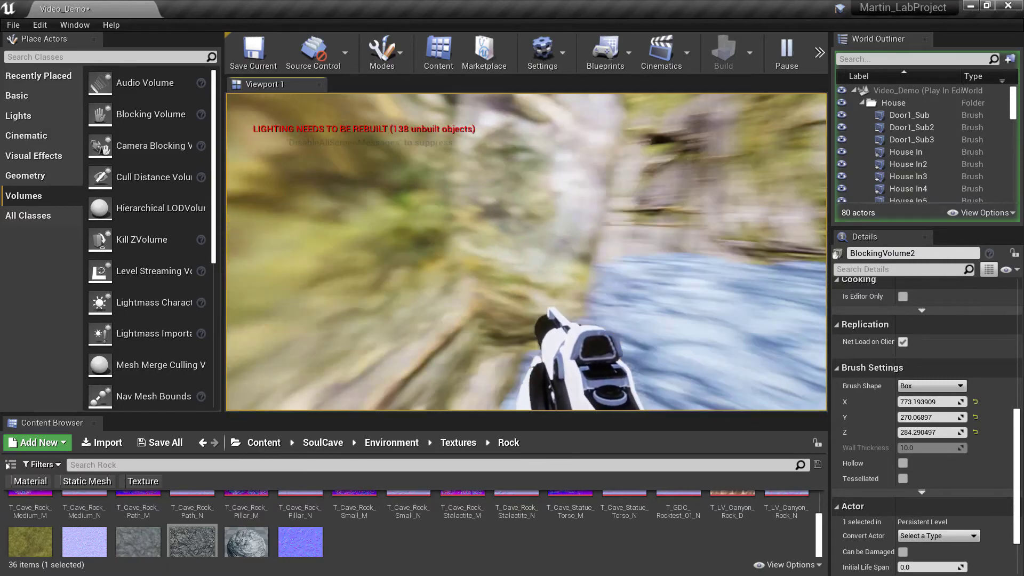
key("w")
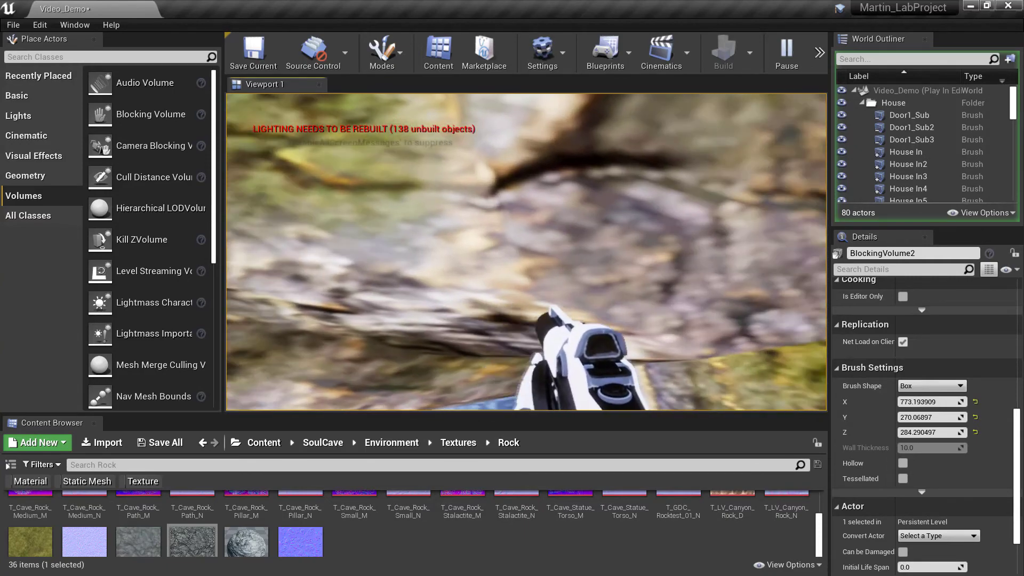
key("w")
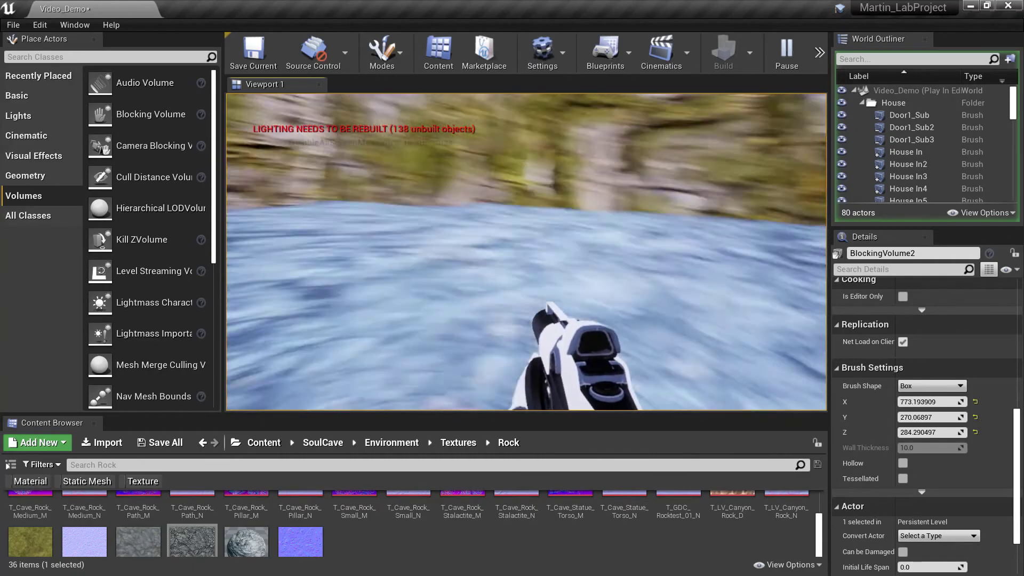
key("w")
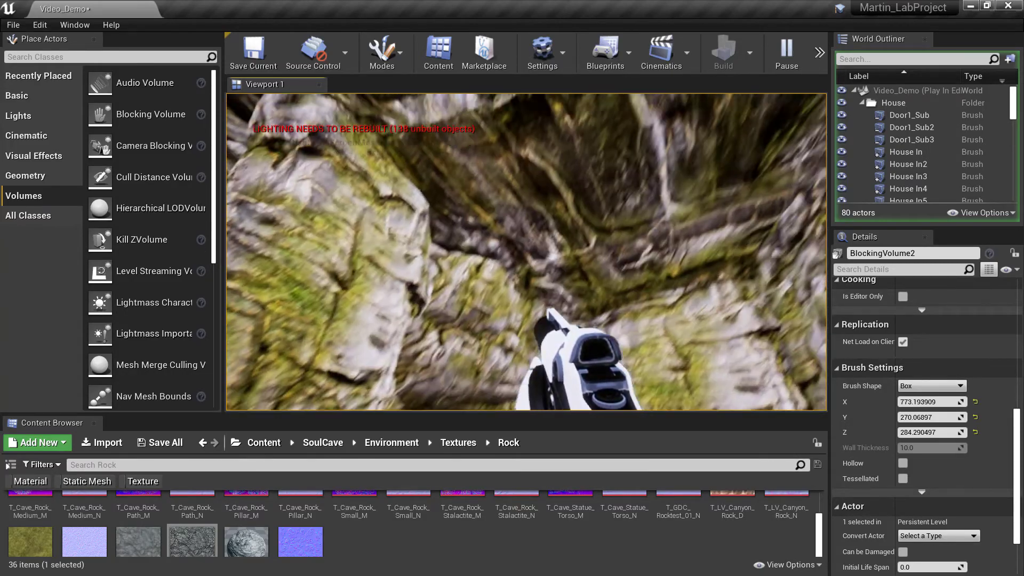
key("w")
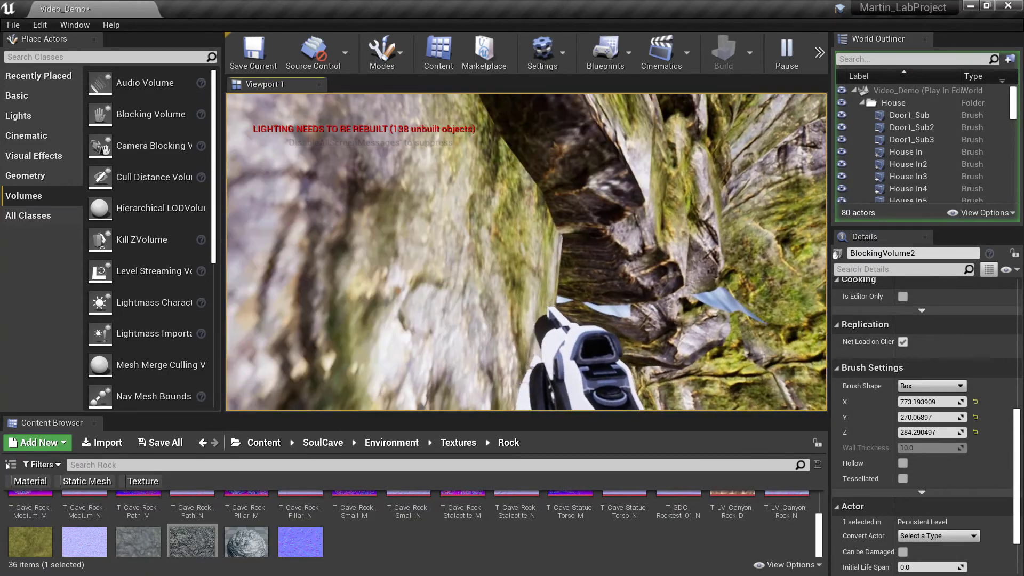
key("w")
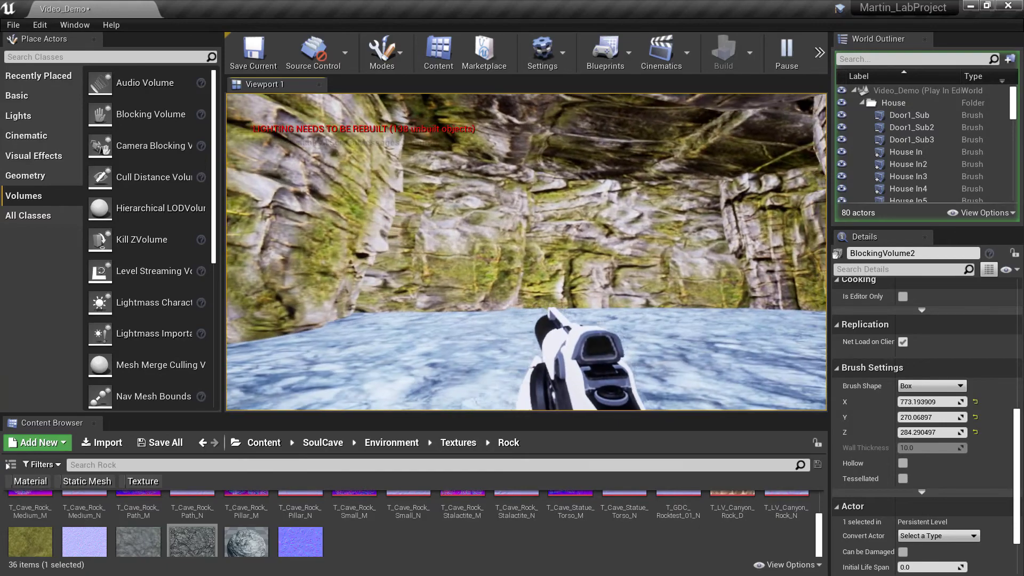
Step: Walk out of the cave in the playtest onto the open landscape and view the rock entrance from outside
key("s")
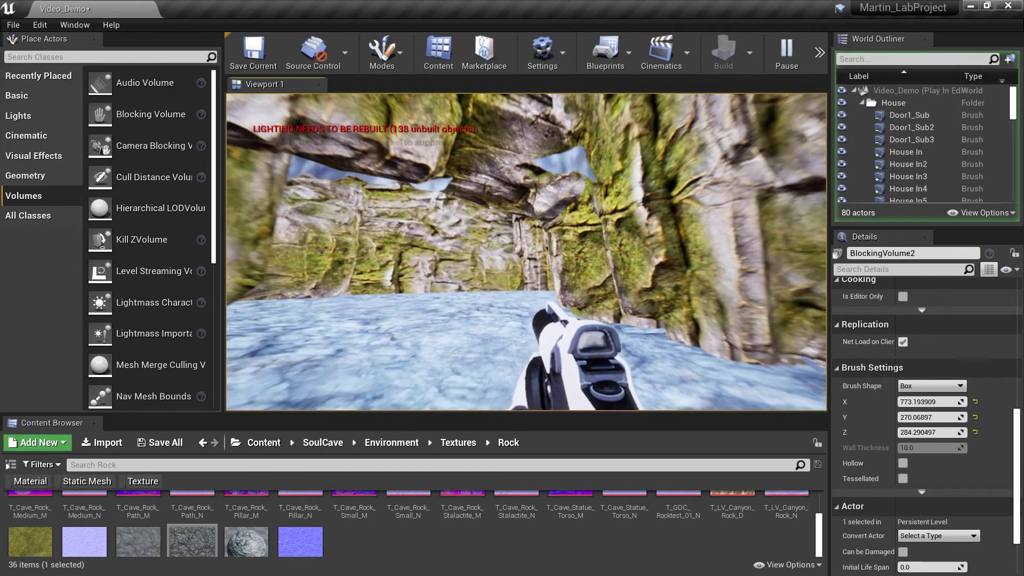
key("s")
key("s")
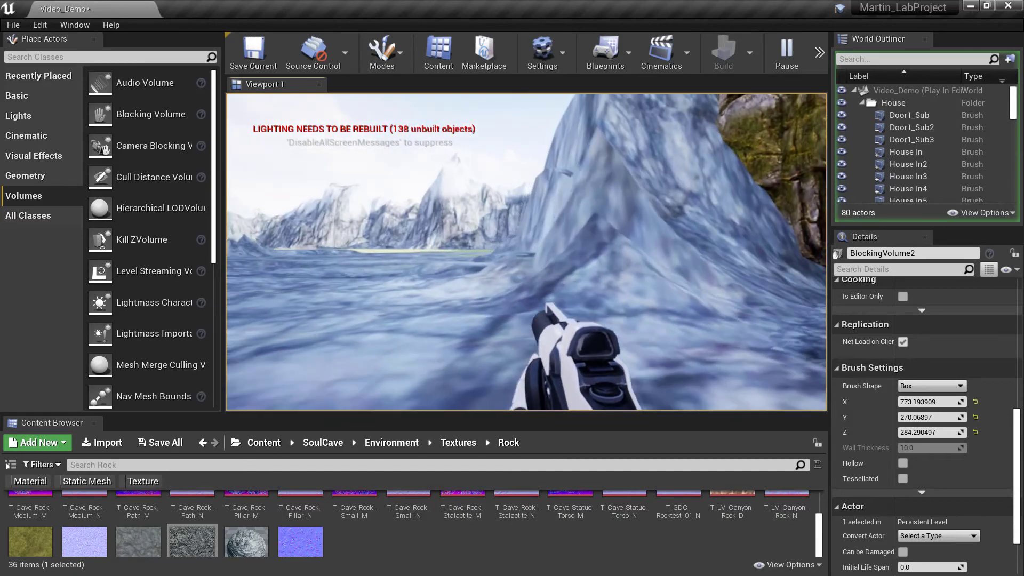
key("w")
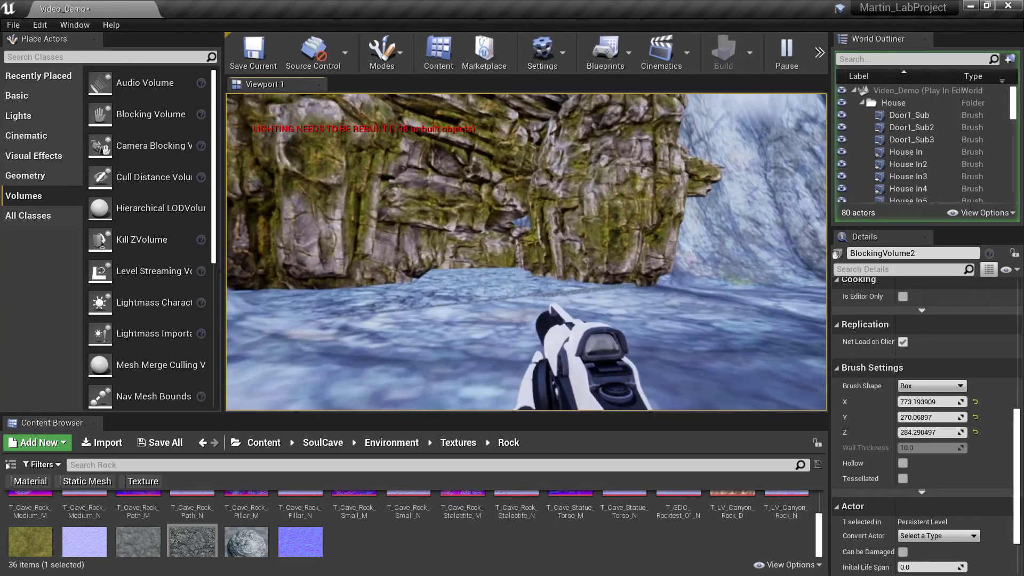
Step: Walk back through the entrance in the playtest and examine the cave's interior walls, rock ceiling and exit opening
key("w")
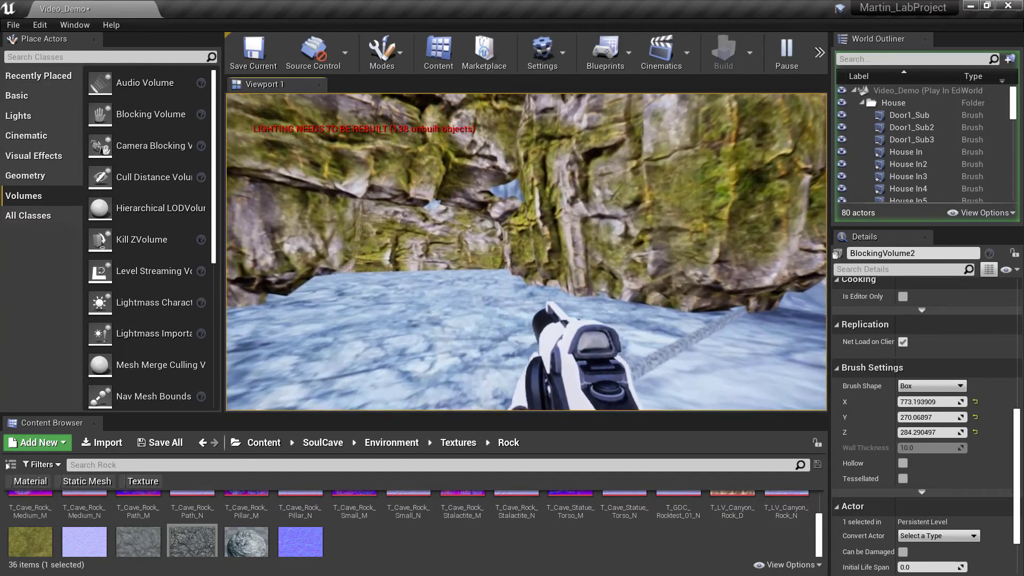
key("w")
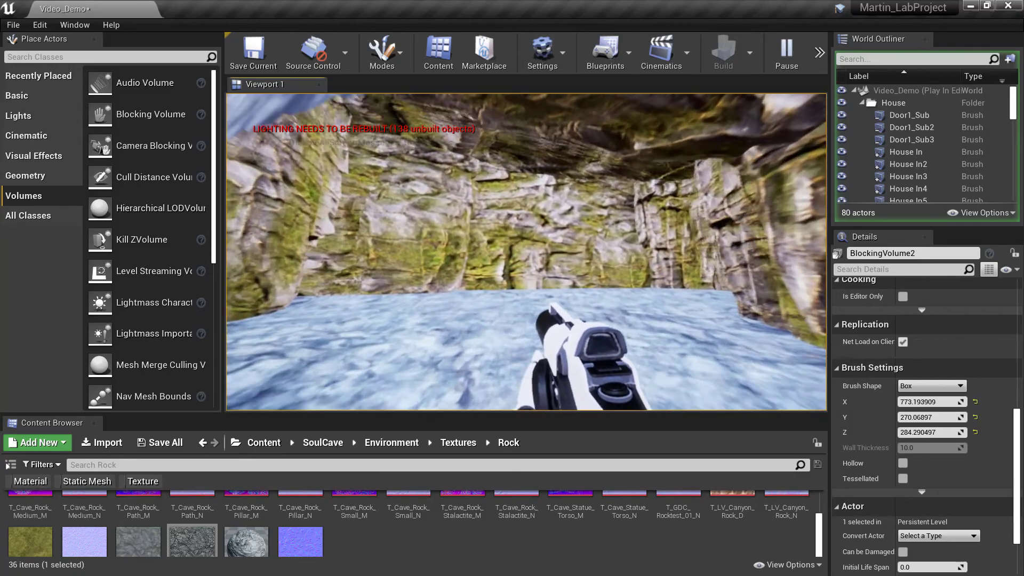
key("w")
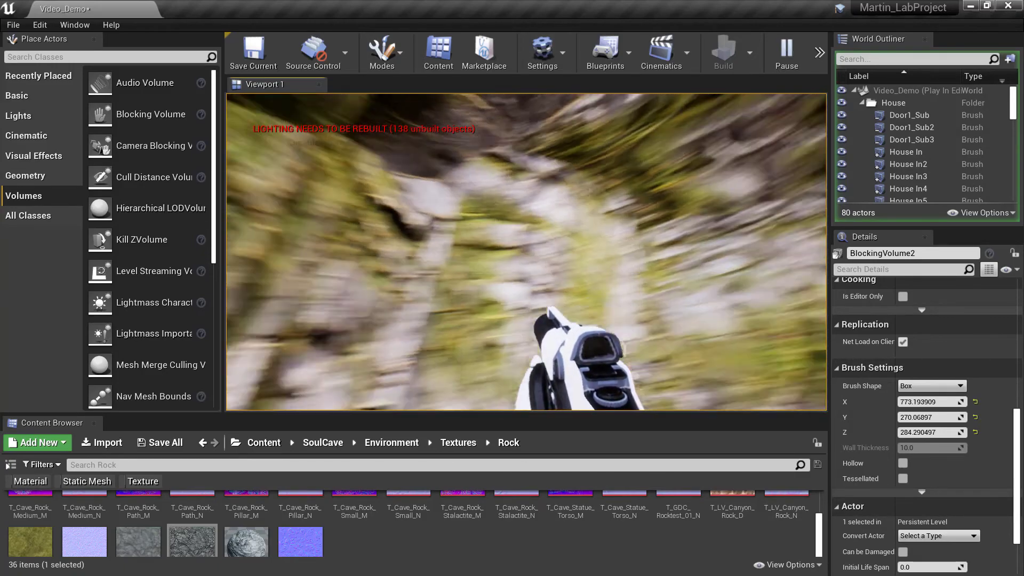
key("w")
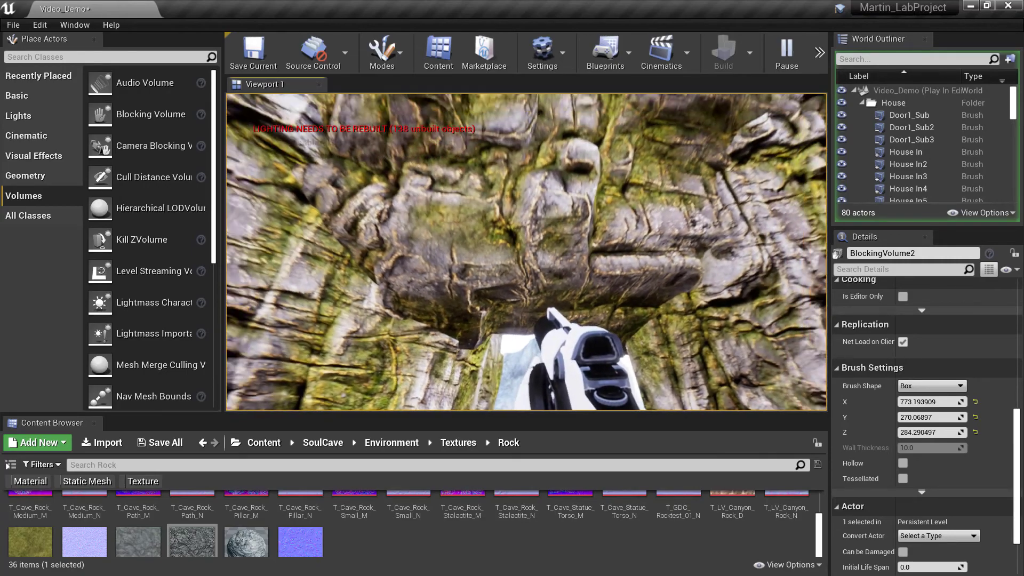
key("w")
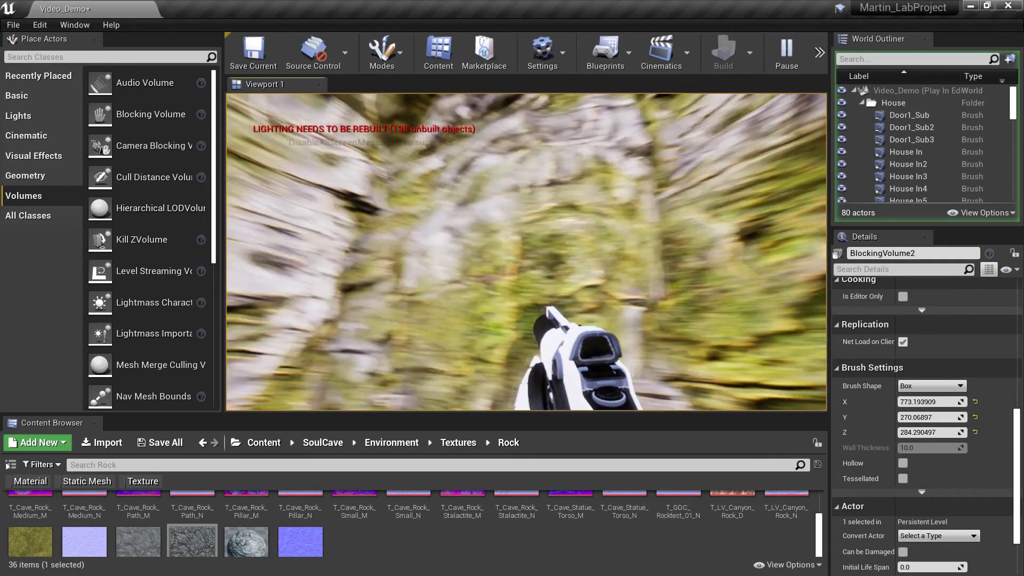
key("w")
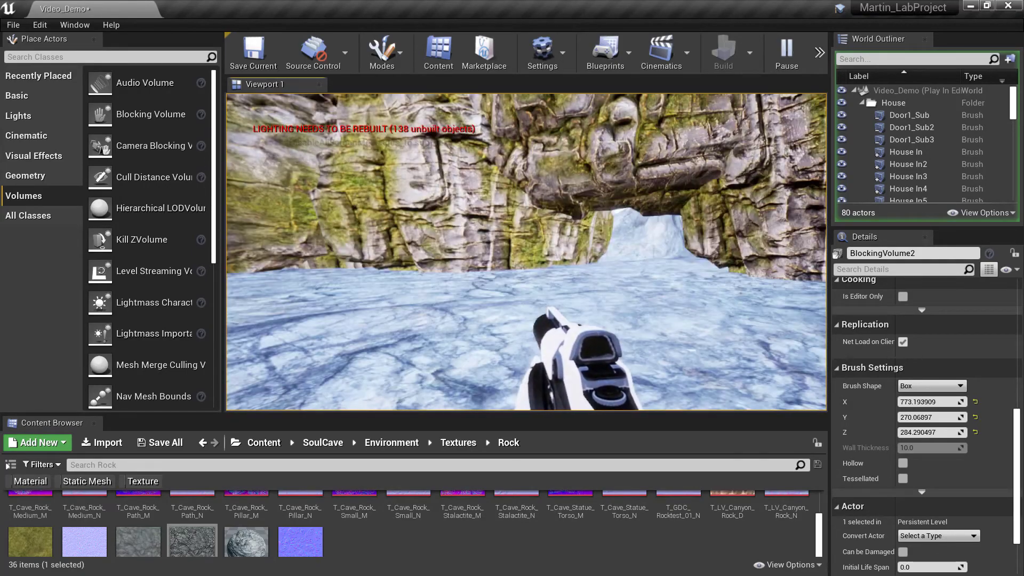
key("w")
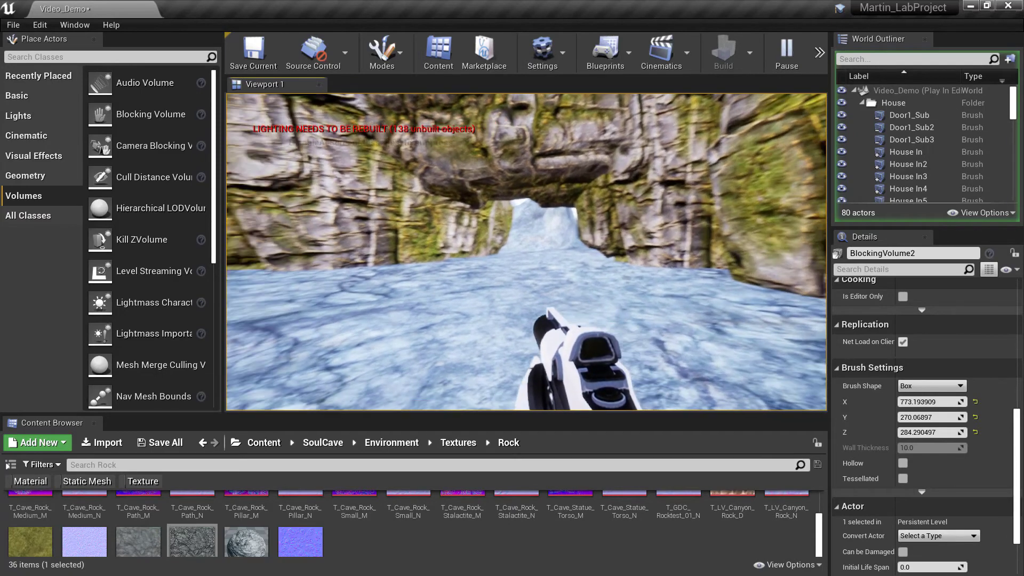